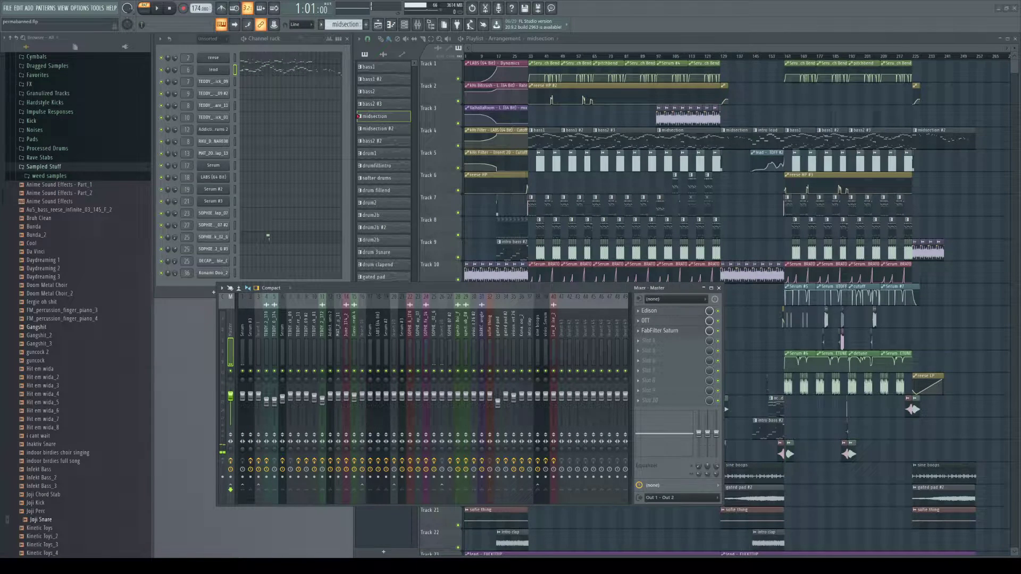
- Examine the full playlist arrangement from track 1 down to track 41, including a closer view of the intro section
left_click_drag(373, 287, 365, 320)
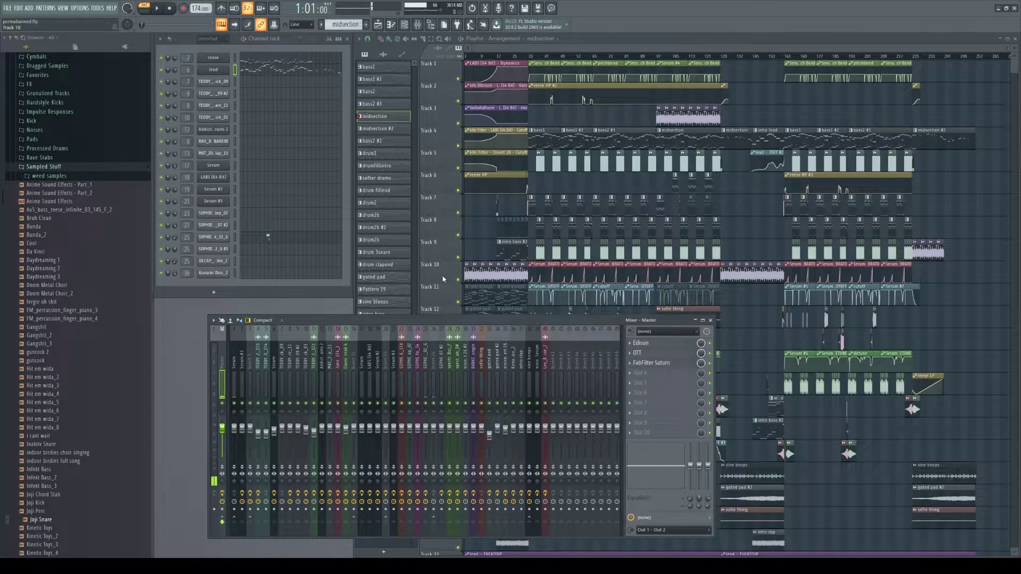
right_click(477, 248)
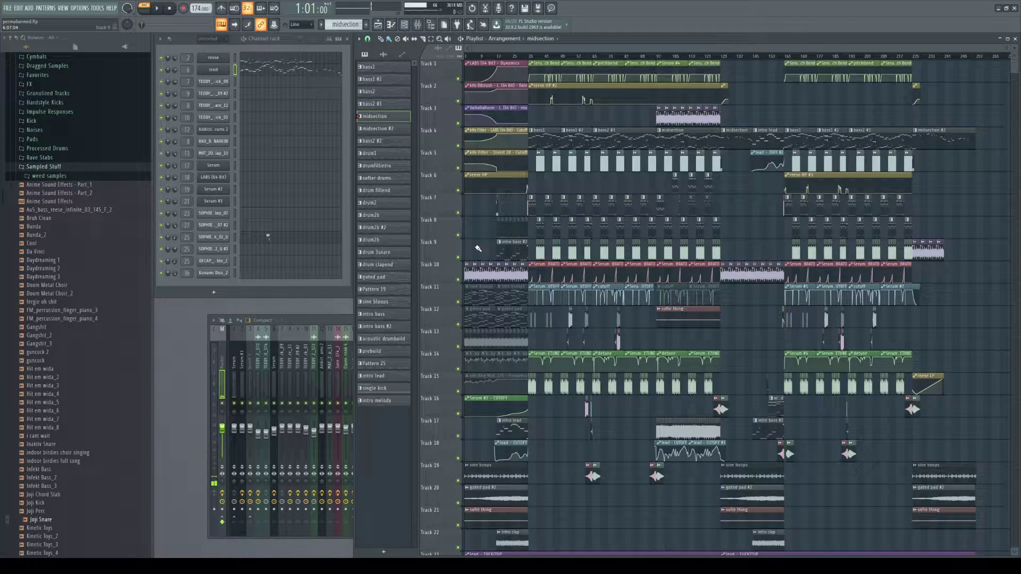
scroll(478, 249, "down", 6)
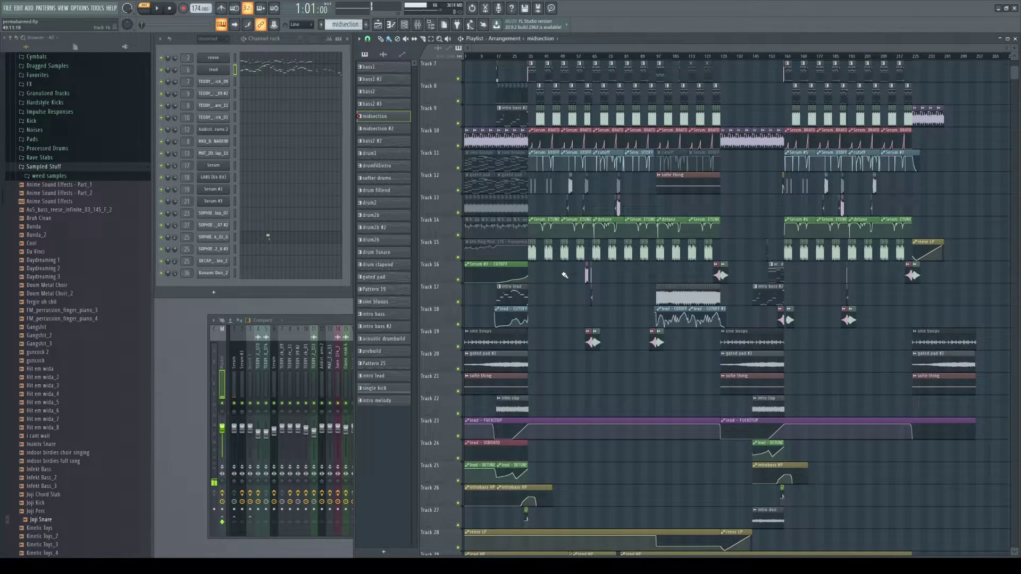
scroll(540, 289, "down", 3)
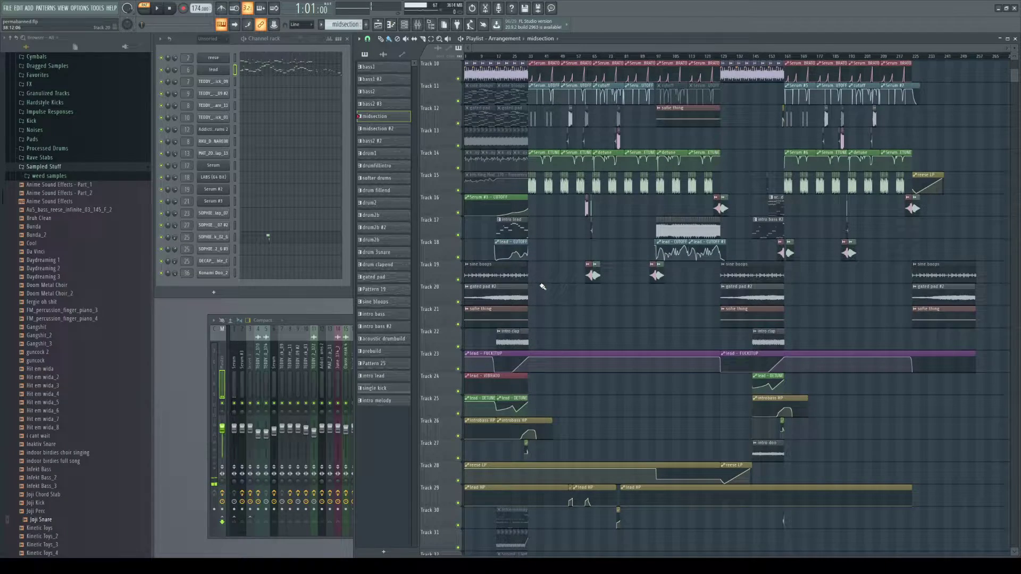
scroll(543, 288, "down", 13)
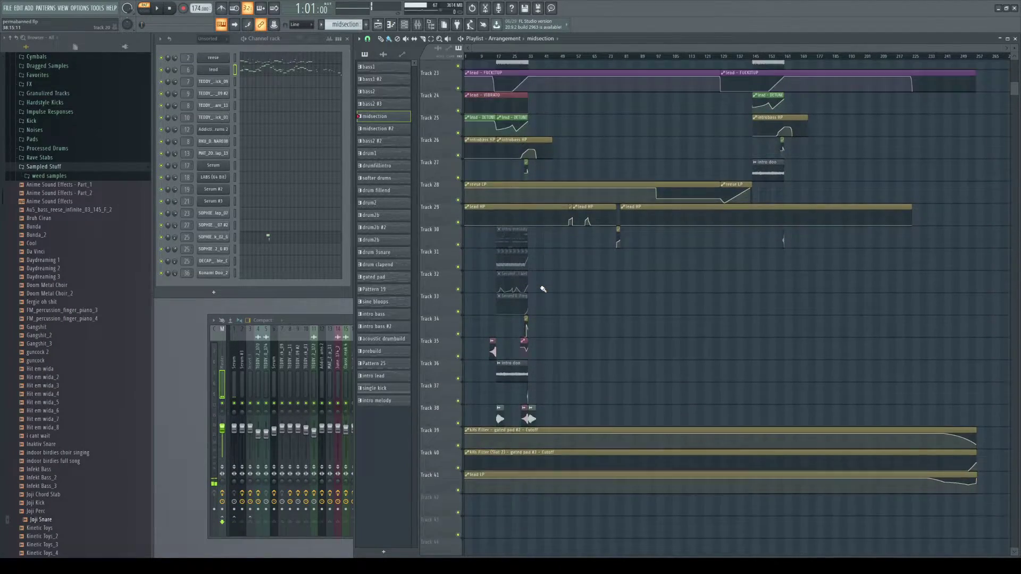
scroll(543, 289, "up", 19)
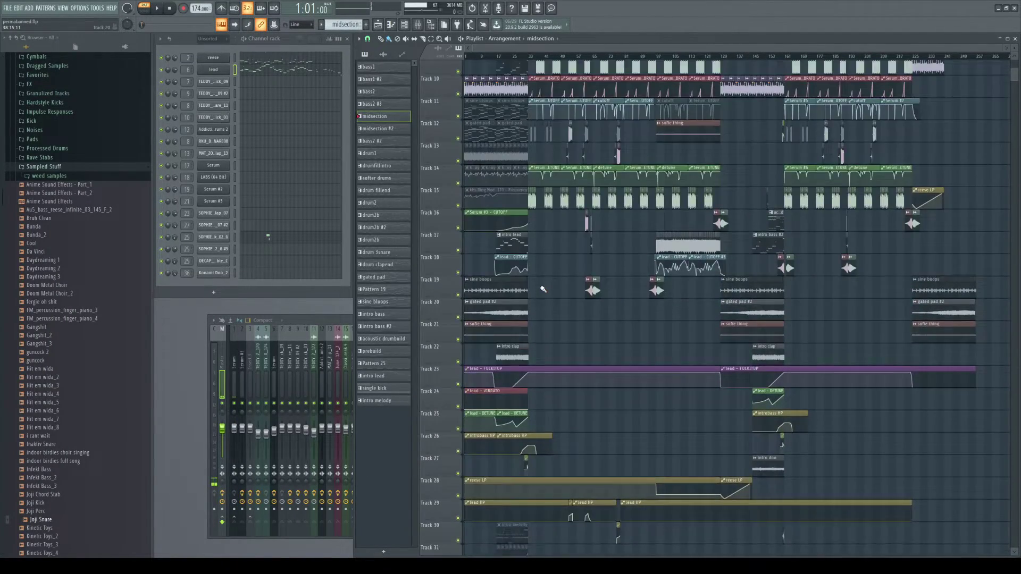
scroll(542, 289, "up", 3)
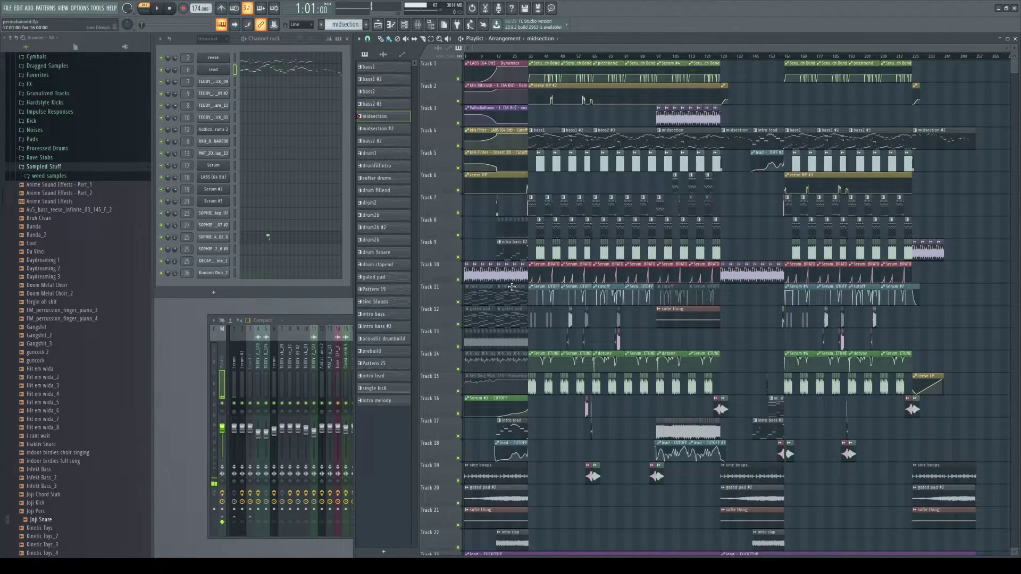
scroll(542, 289, "up", 8, "ctrl")
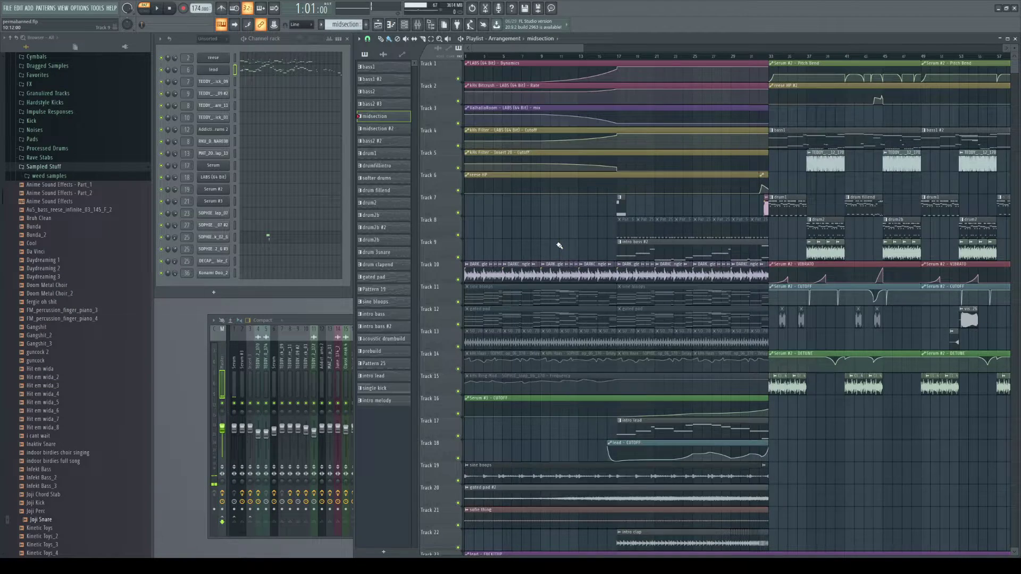
scroll(560, 246, "down", 8)
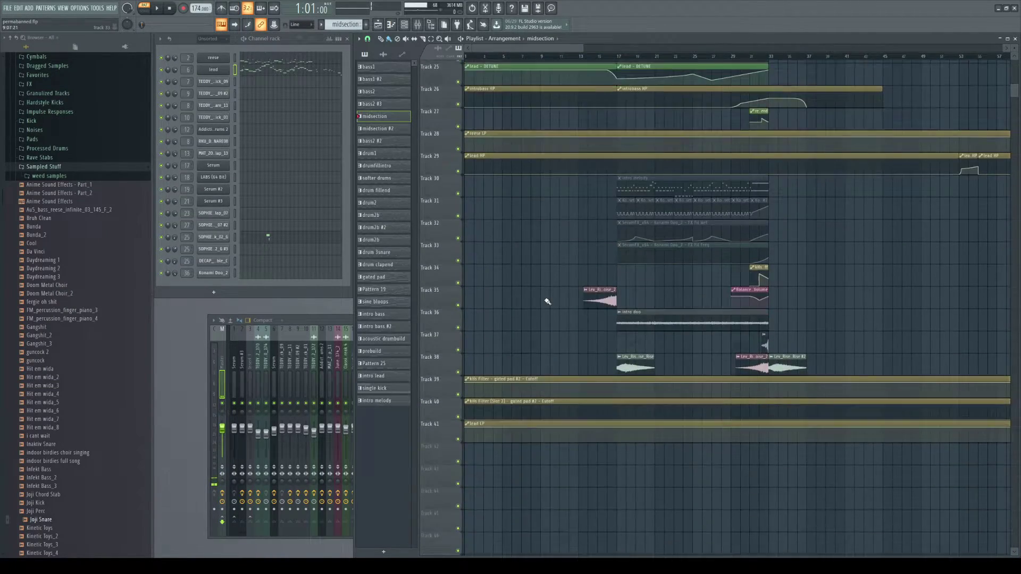
scroll(548, 302, "up", 8)
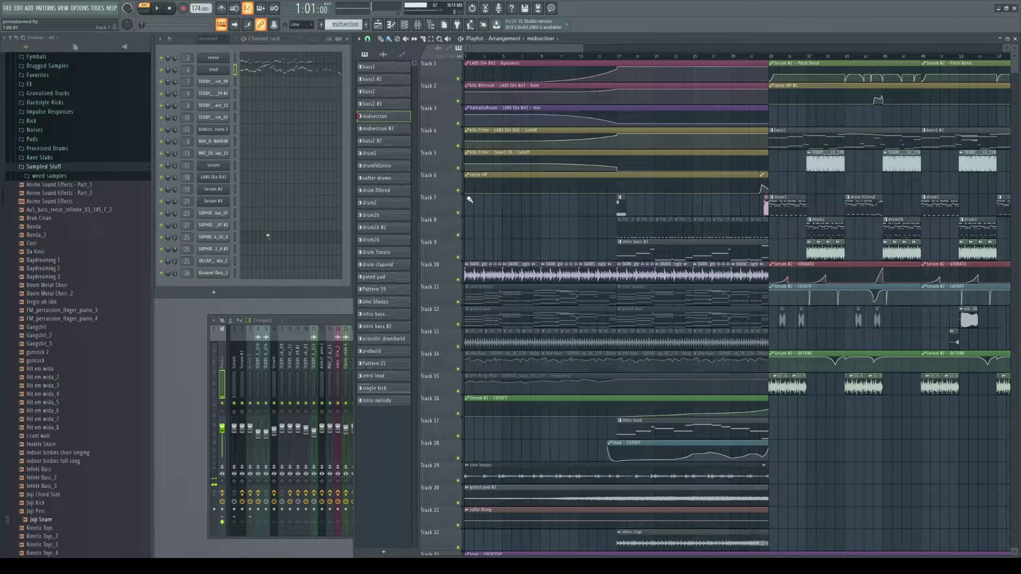
- Play the song's intro from the start of the arrangement and stop playback
key("l")
key("space")
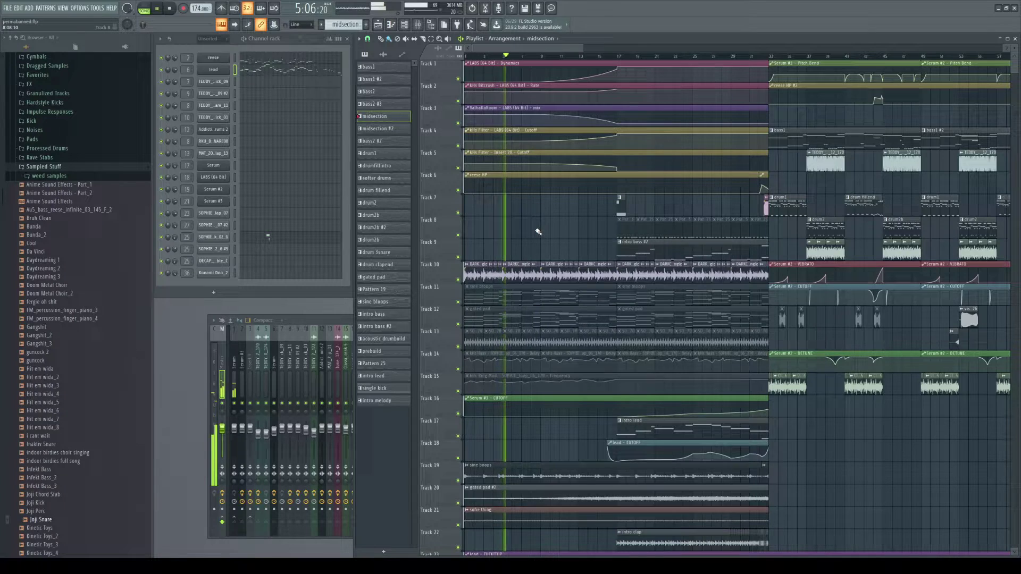
key("space")
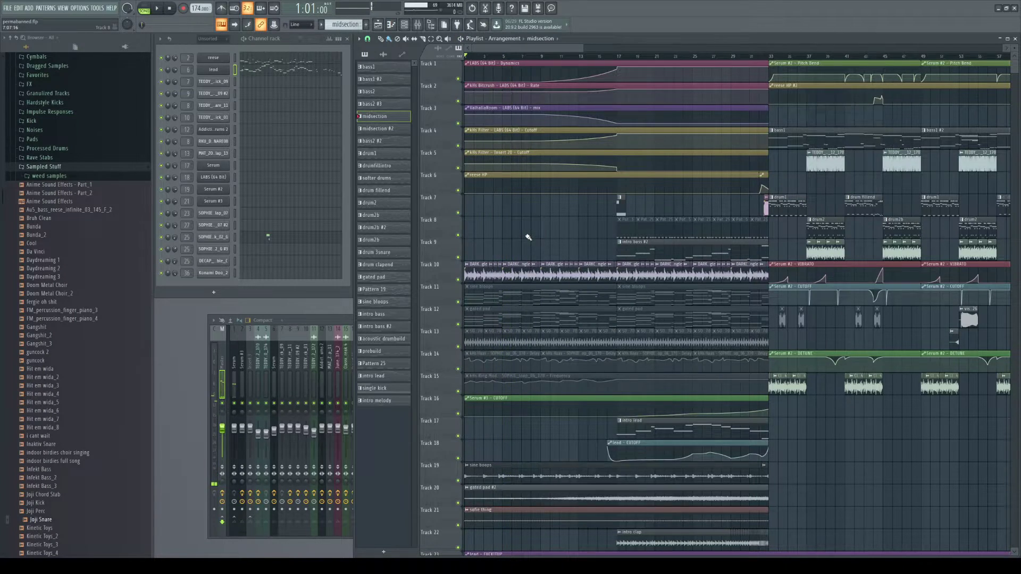
- Solo the DARKCHILD drum loop on playlist track 10 and play it from the beginning
scroll(526, 238, "down", 3)
scroll(499, 224, "up", 3)
left_click(457, 280, "ctrl")
key("space")
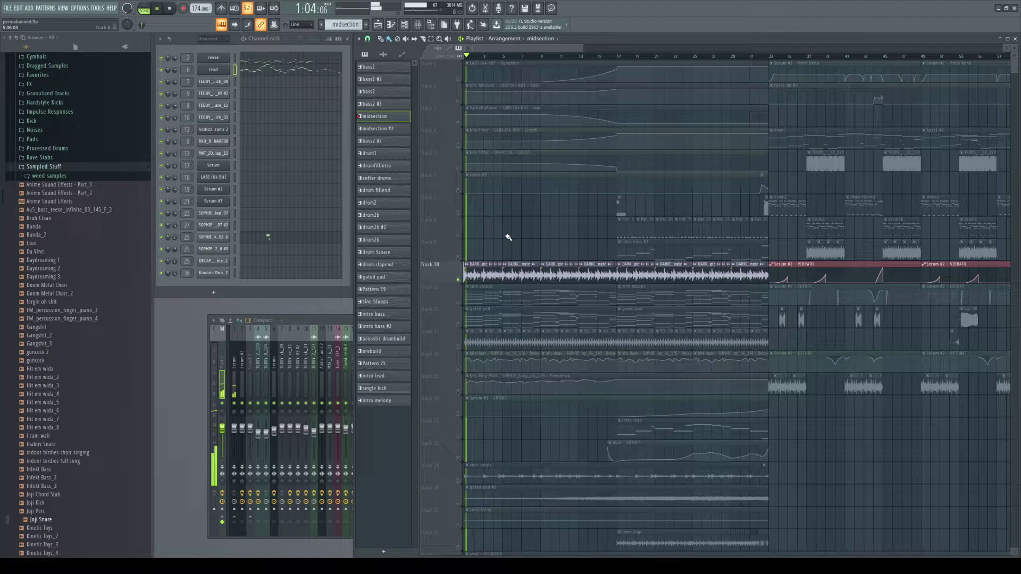
scroll(508, 242, "up", 6, "ctrl")
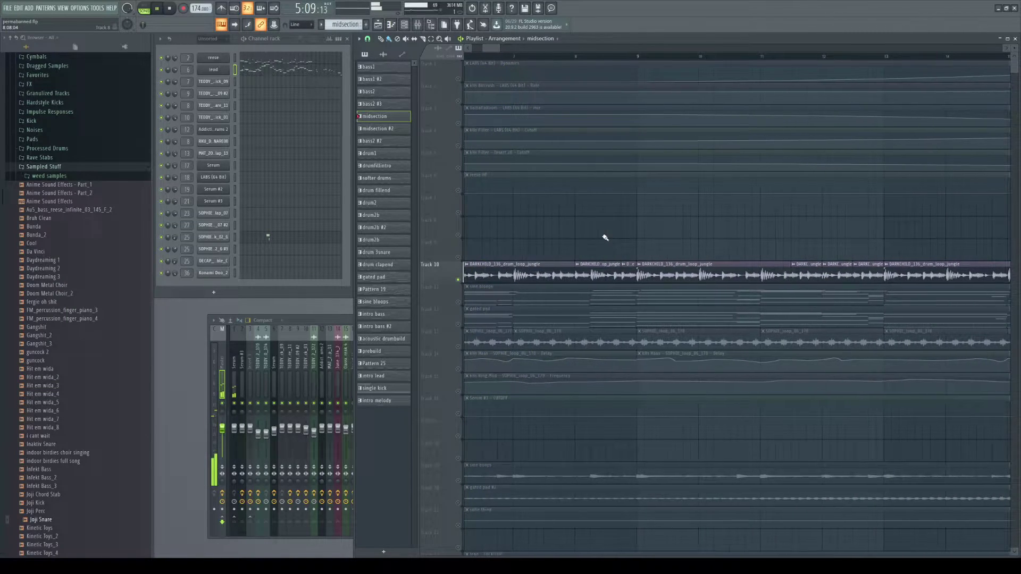
- Select the DARKCHILD drum loop's mixer insert and compare playback with its effect slots disabled and enabled
left_click_drag(331, 320, 312, 321)
left_click(455, 366)
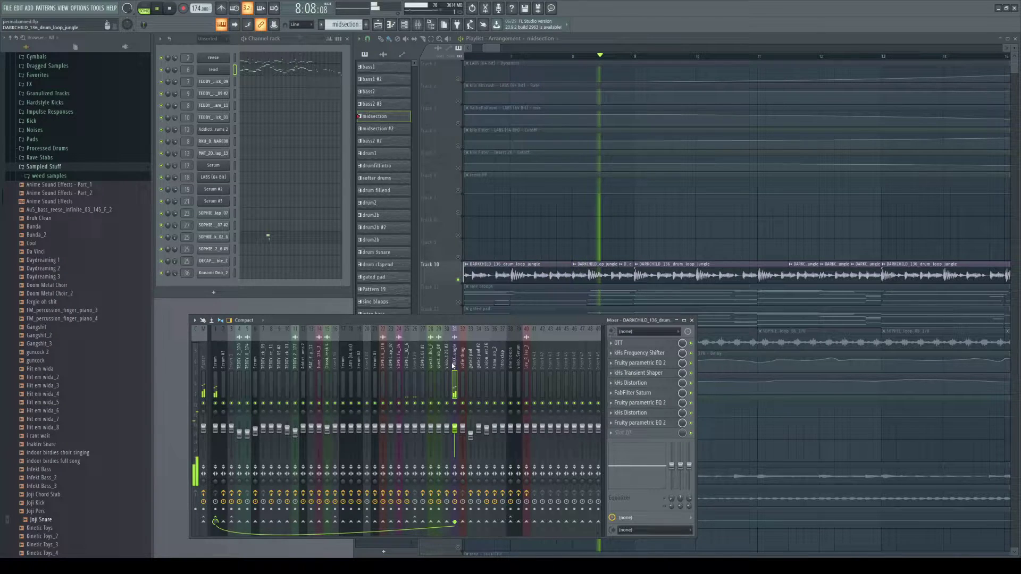
key("space")
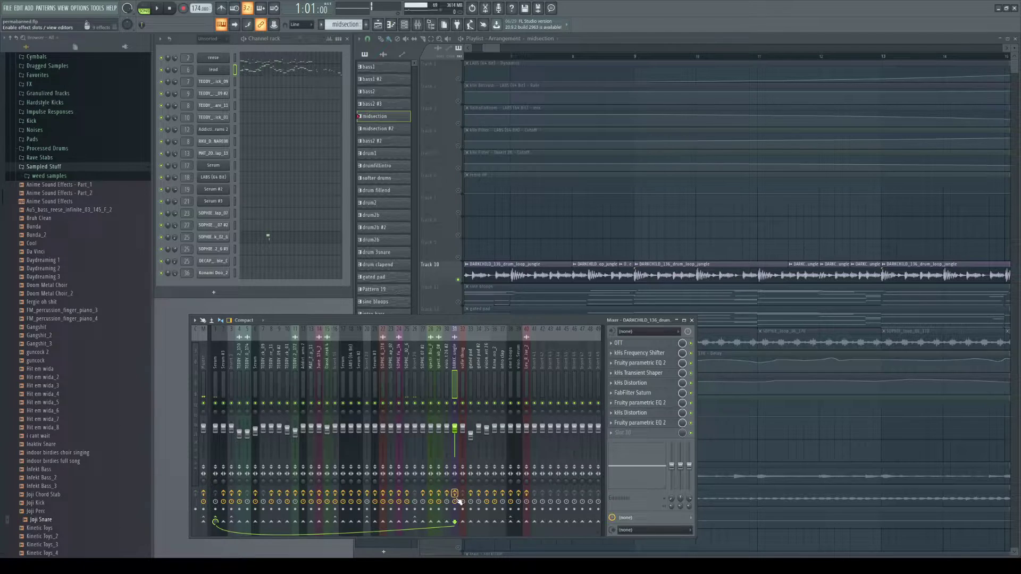
key("space")
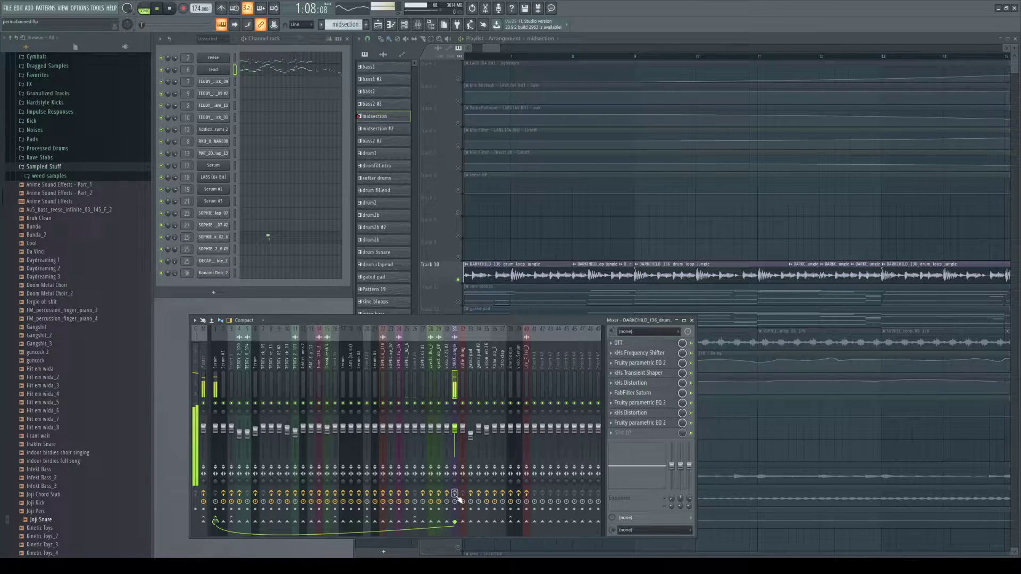
key("space")
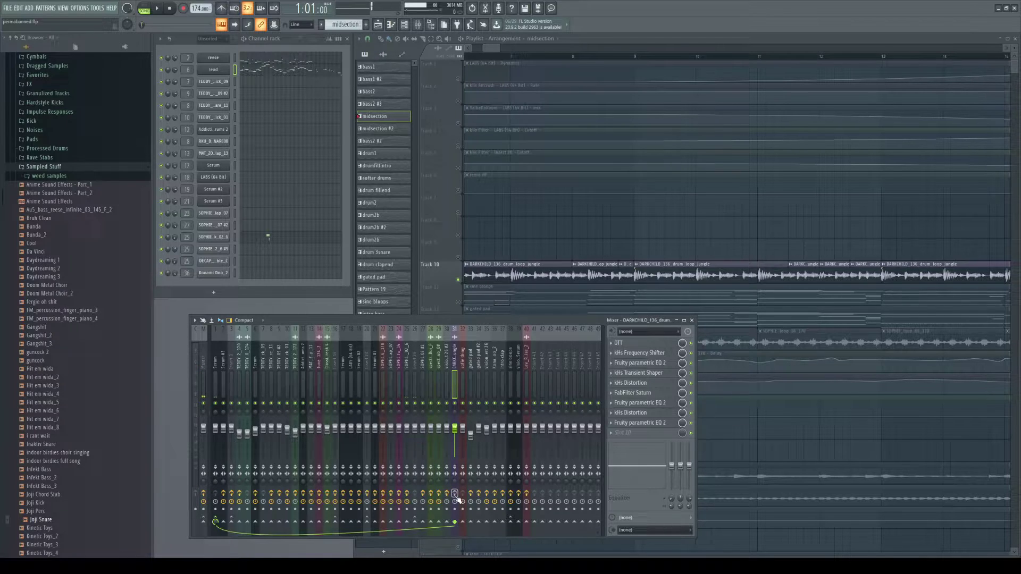
key("space")
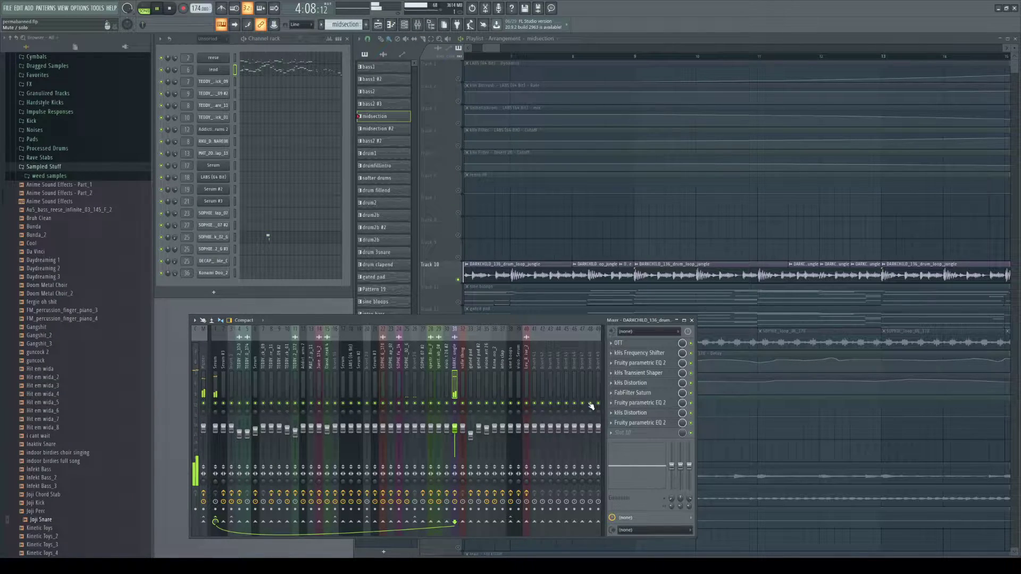
key("space")
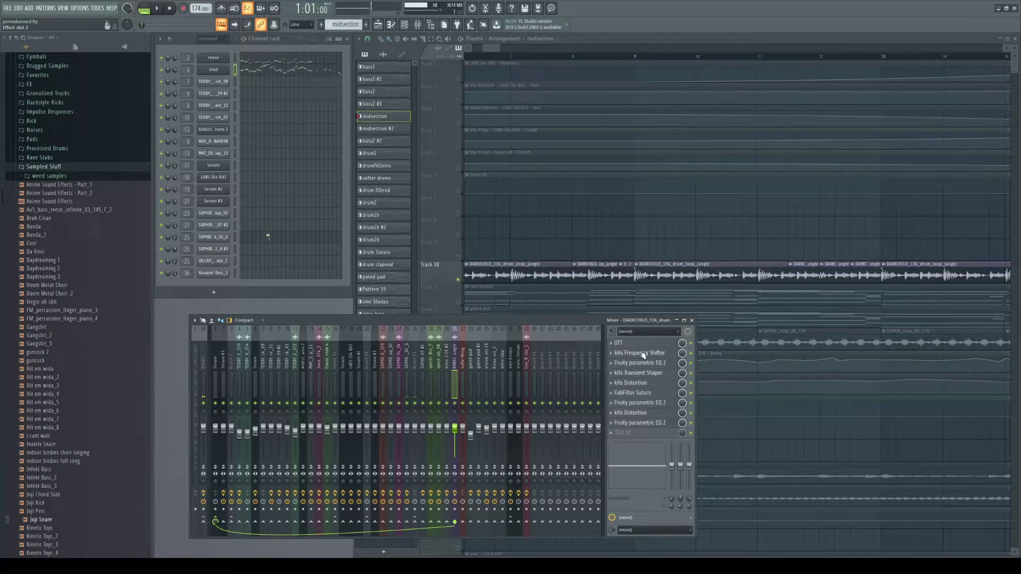
- Inspect the OTT and kHs Frequency Shifter settings on the drum loop's insert, closing each plugin
left_click(645, 344)
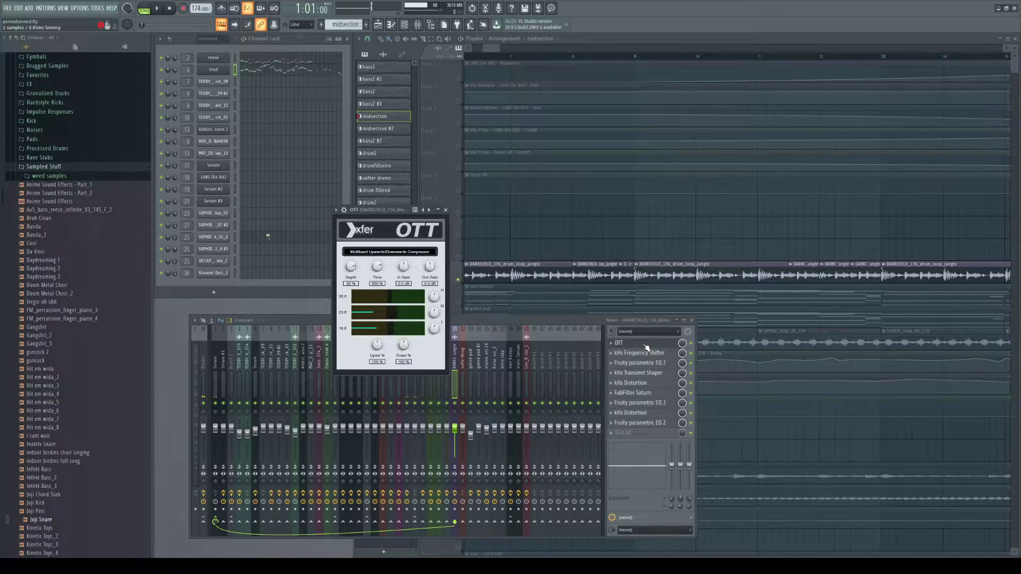
left_click(647, 345)
left_click(654, 357)
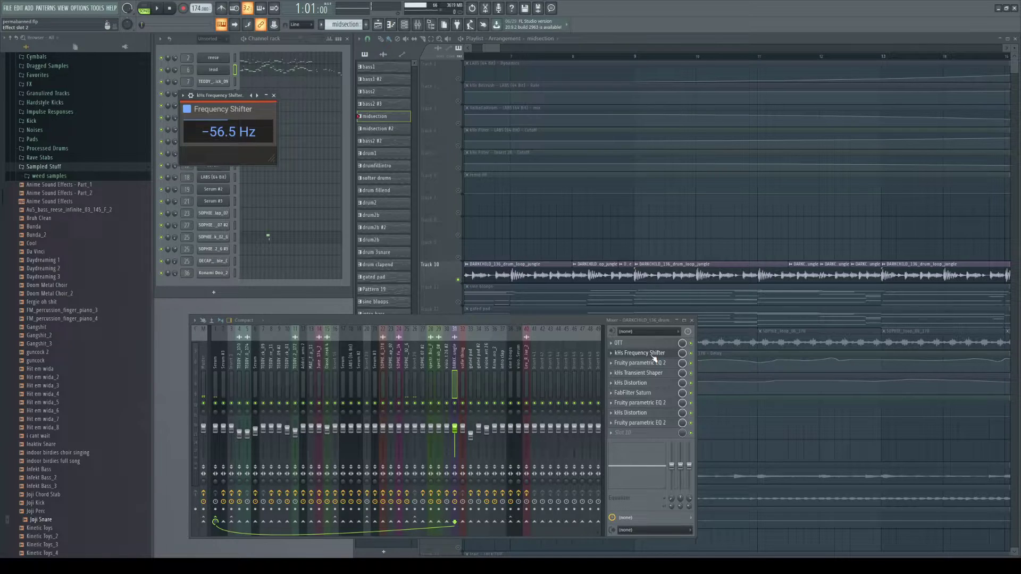
left_click(653, 359)
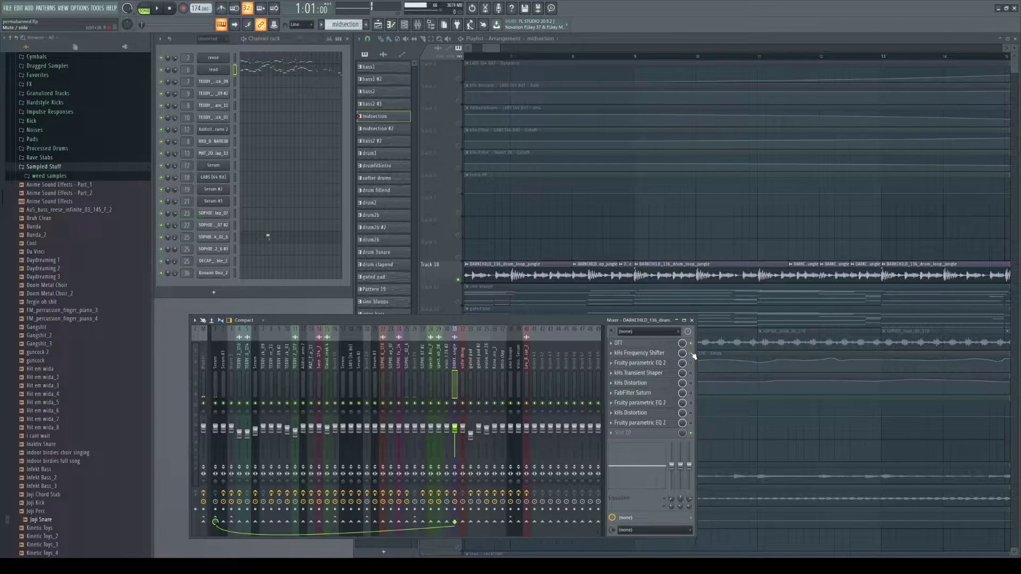
- Play the drum loop while re-enabling its bypassed effects one by one, viewing the last two Fruity parametric EQ 2 curves, and stop playback
key("space")
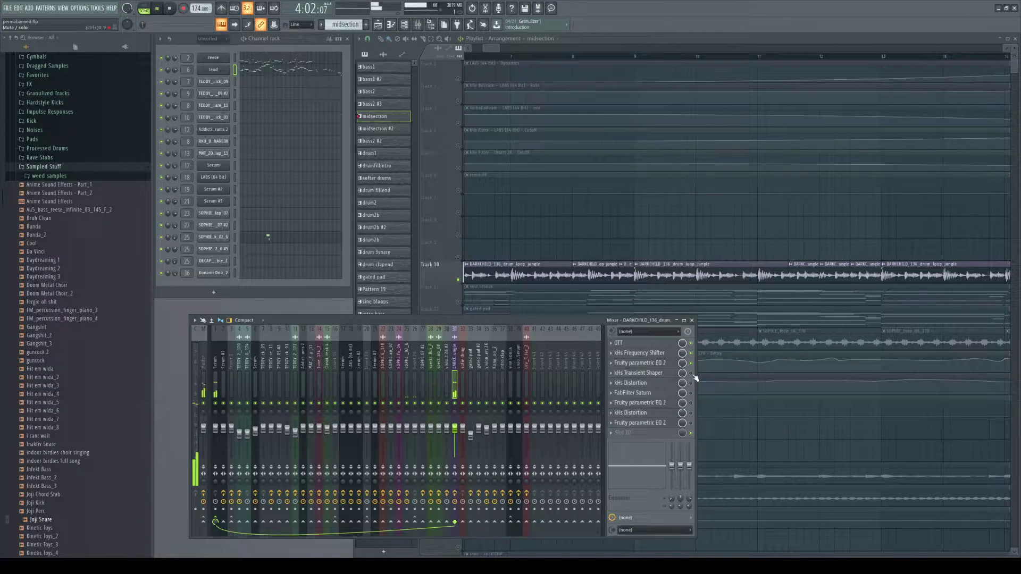
left_click(693, 405)
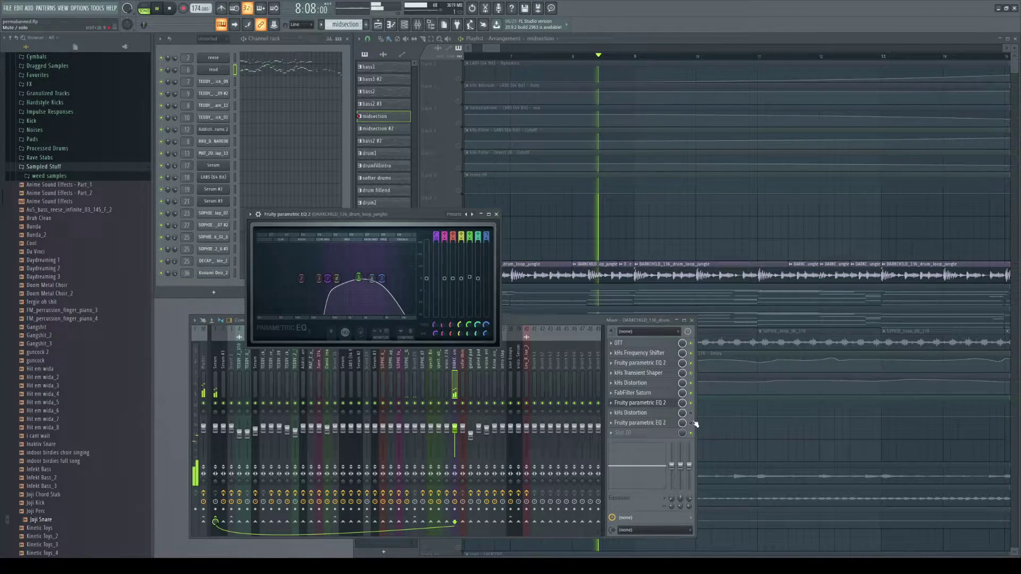
left_click(690, 413)
left_click(662, 405)
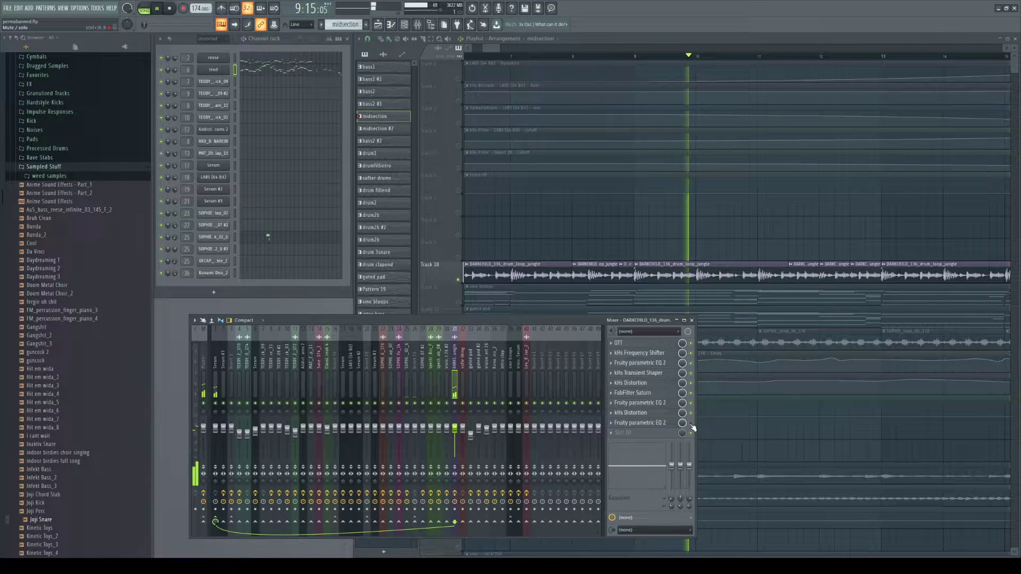
left_click(691, 422)
left_click(665, 424)
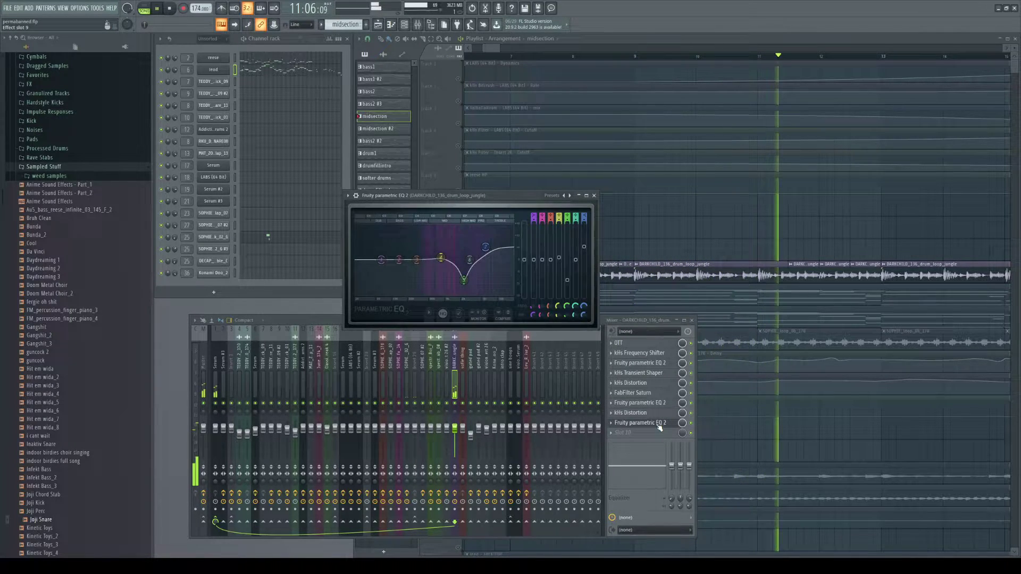
left_click(660, 425)
key("space")
- Unsolo the drum loop on track 10 and solo the sine bloops clip on track 19
right_click(567, 234)
scroll(558, 239, "down", 4)
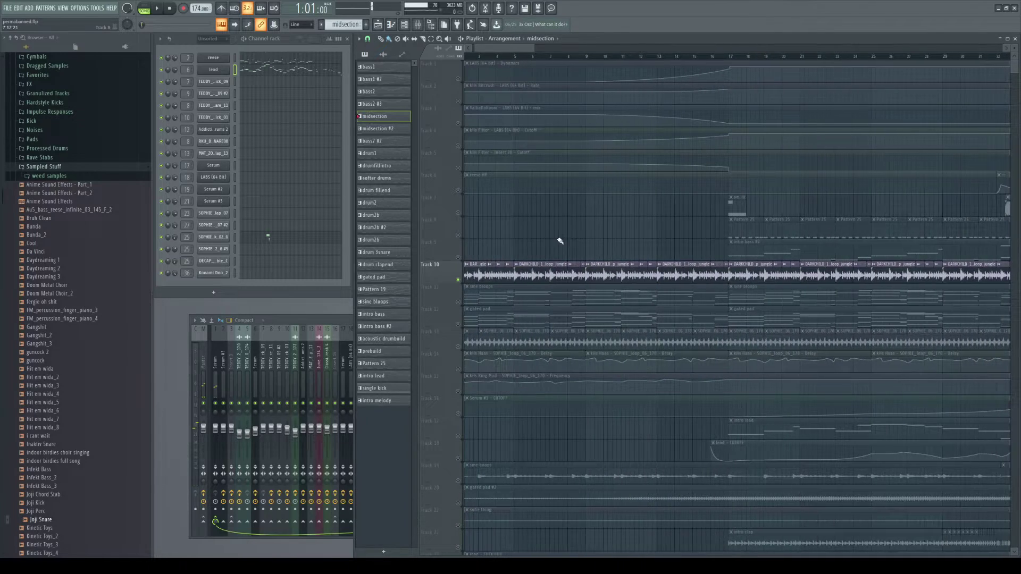
scroll(548, 268, "down", 5)
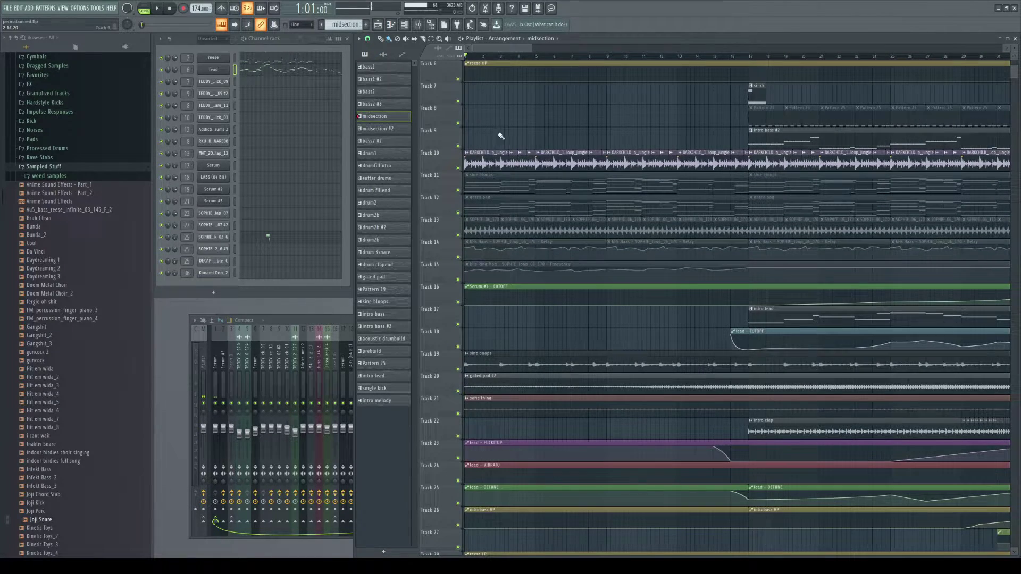
scroll(458, 172, "down", 5)
right_click(461, 258)
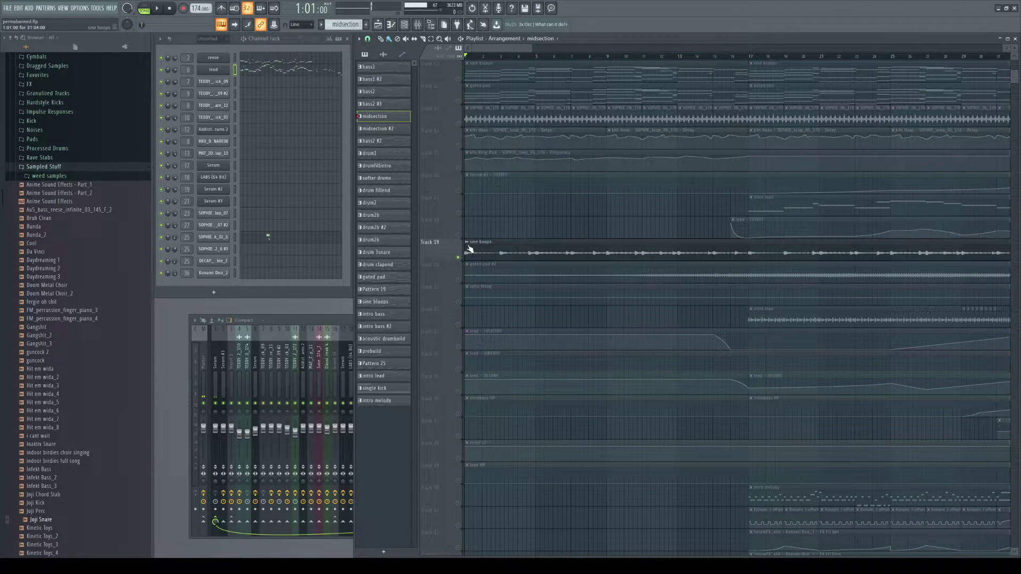
- Play the soloed sine bloops audio from the start of the arrangement and stop playback
scroll(477, 235, "up", 1)
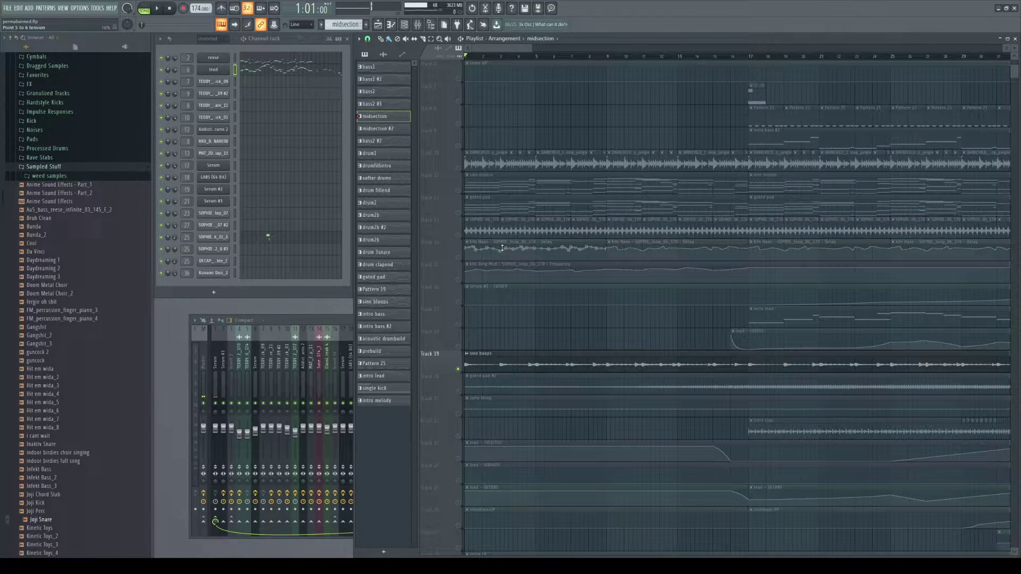
scroll(526, 318, "down", 4)
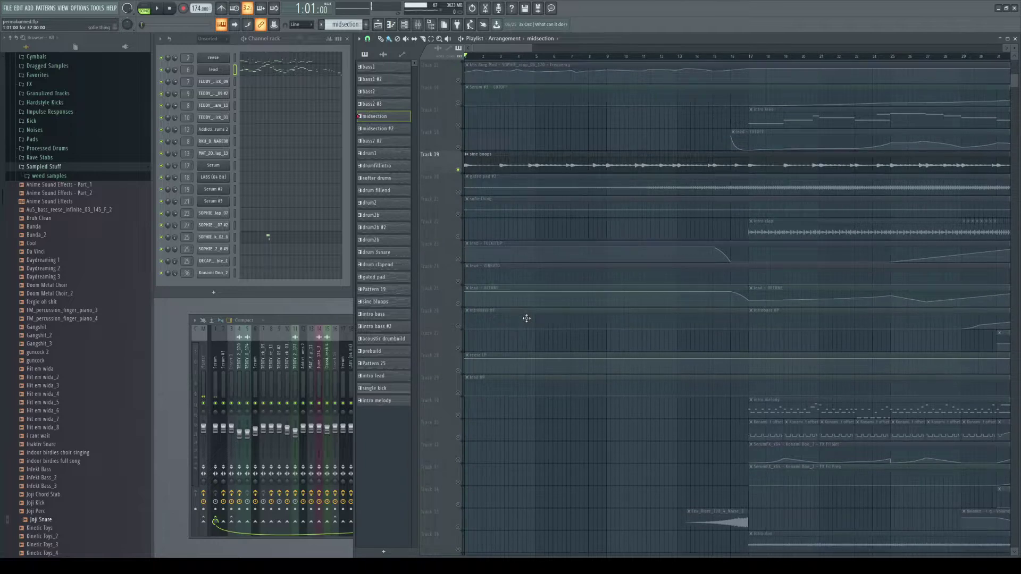
key("space")
scroll(532, 322, "up", 9)
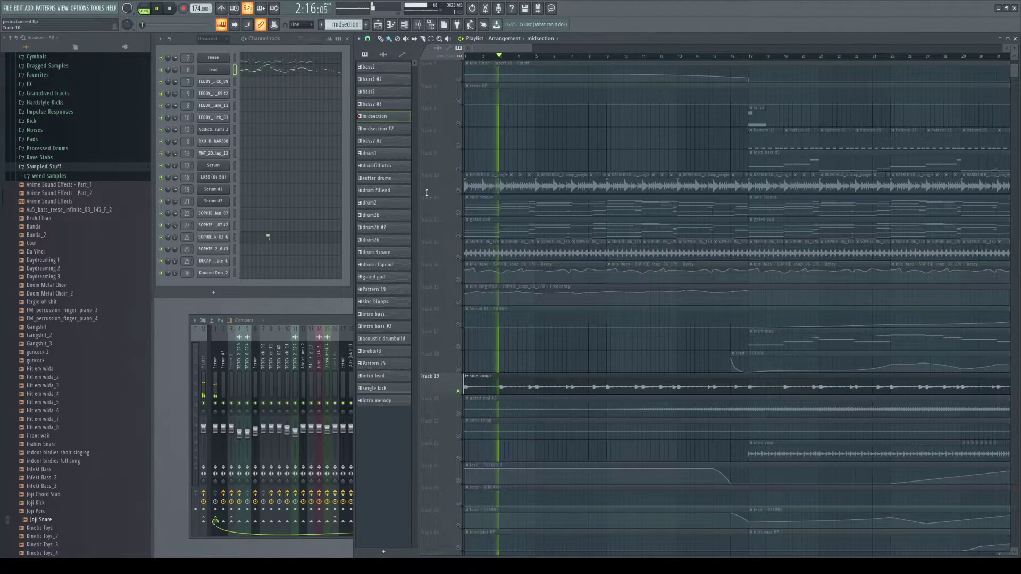
key("space")
- Select the sine bloops pattern, play it in pattern mode and open its Serum #2 synth
left_click(383, 303)
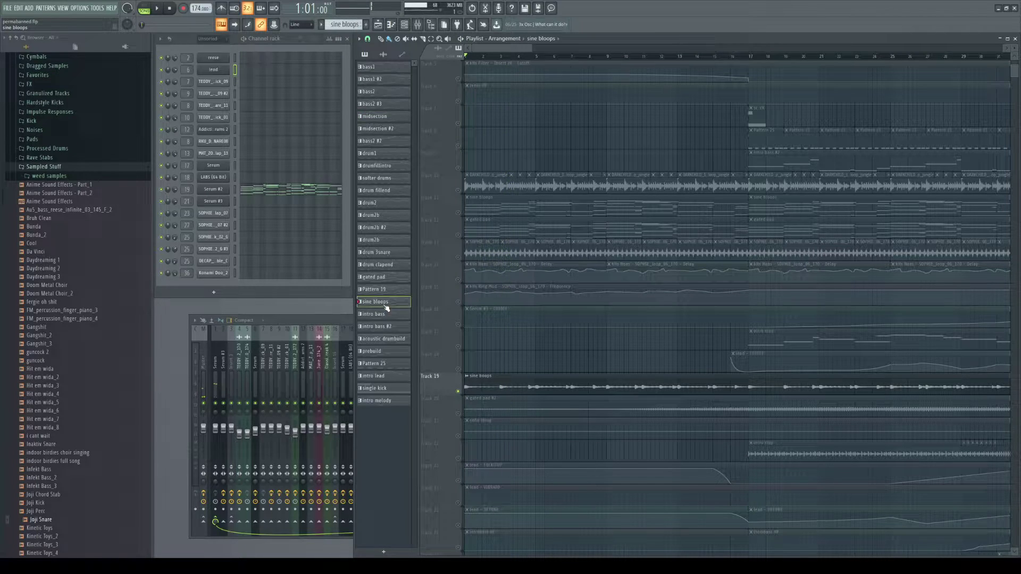
left_click(147, 9)
key("space")
left_click(212, 189)
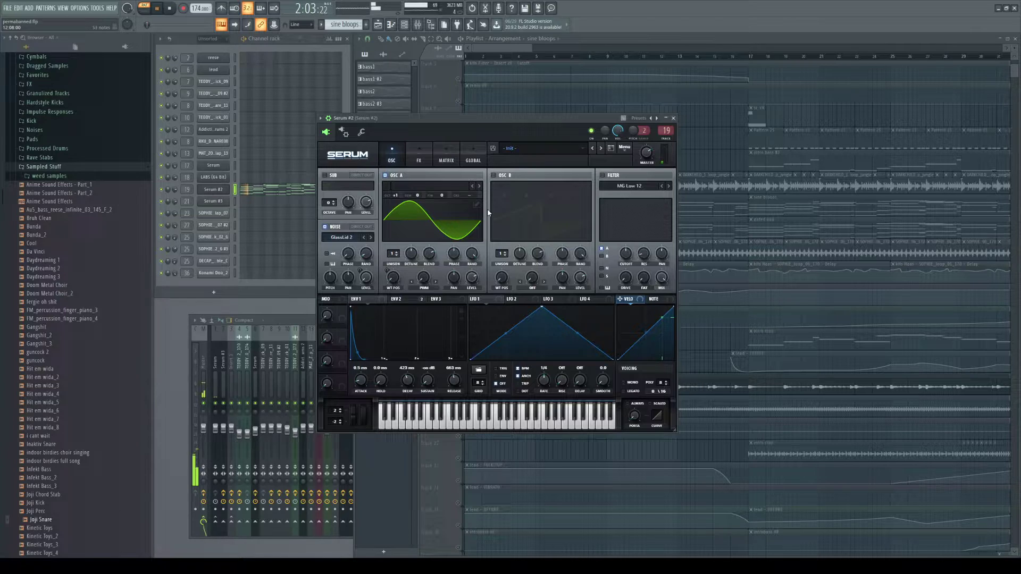
- Stop playback, view the delay and compressor on Serum #2's effects page and show its linked mixer track
key("space")
left_click(419, 160)
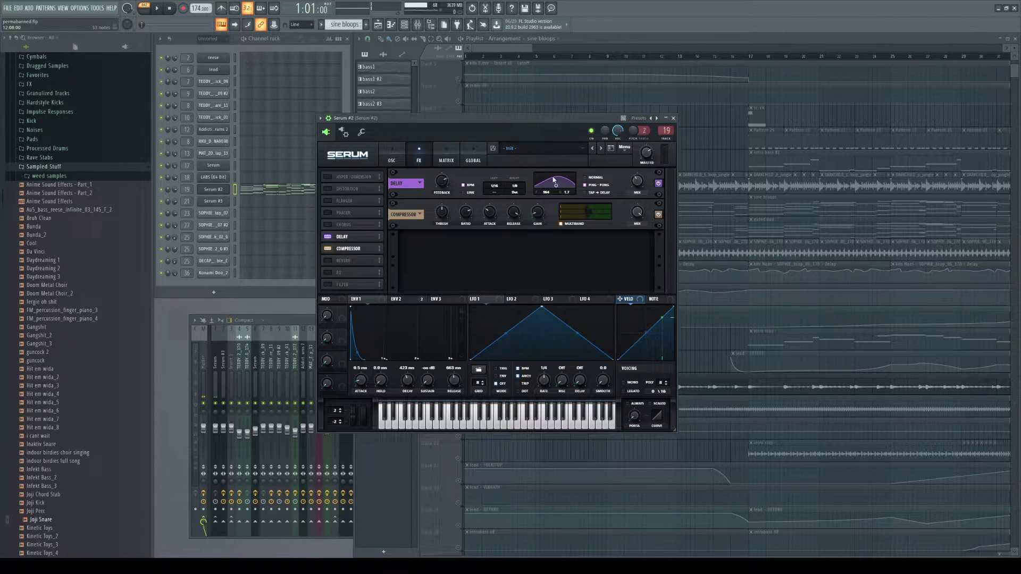
double_click(662, 131)
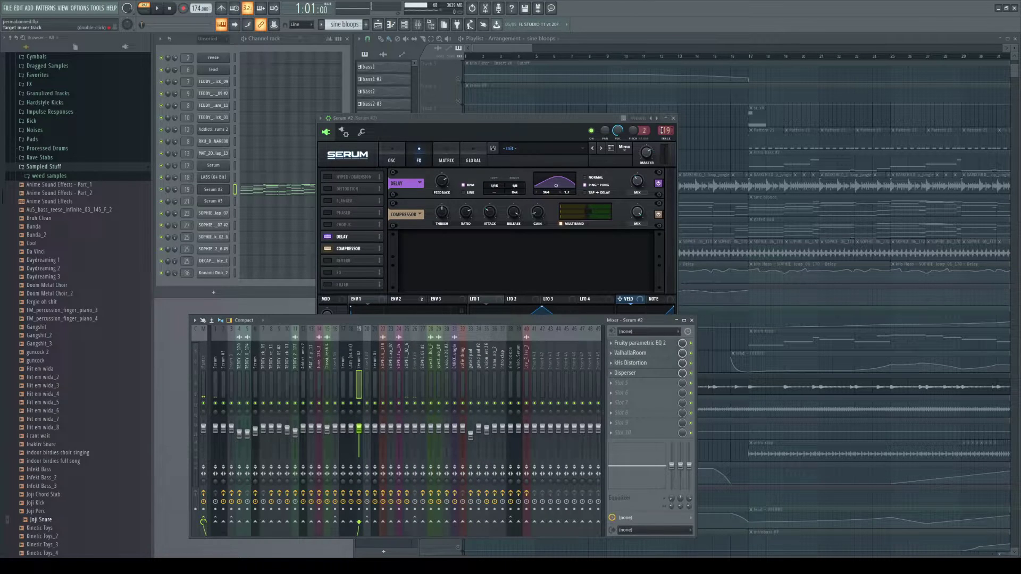
- View the Fruity parametric EQ 2, ValhallaRoom, kHs Distortion and Disperser settings on the Serum #2 mixer track, close the synth and replay its pattern
left_click(661, 344)
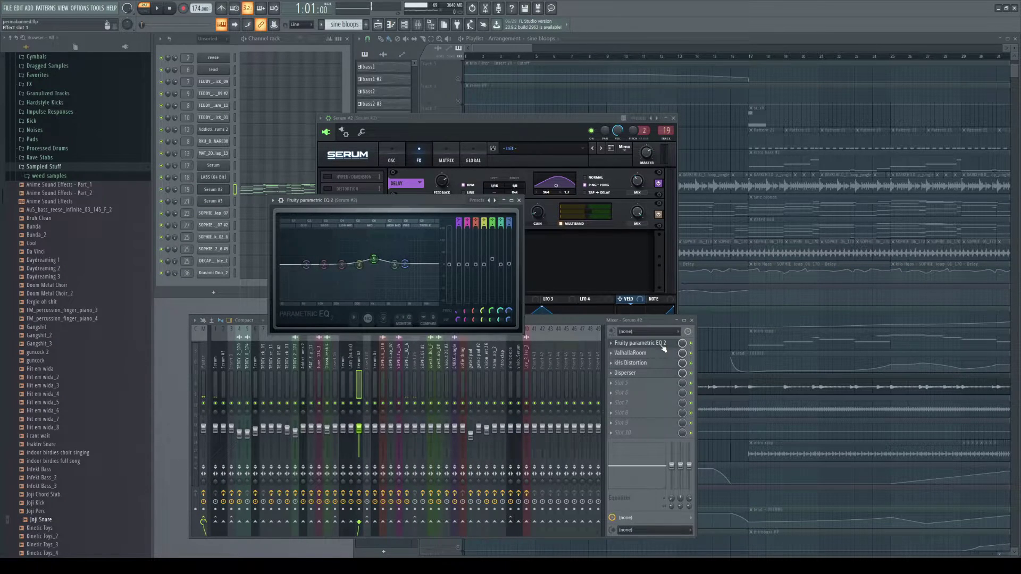
left_click(664, 346)
left_click(659, 353)
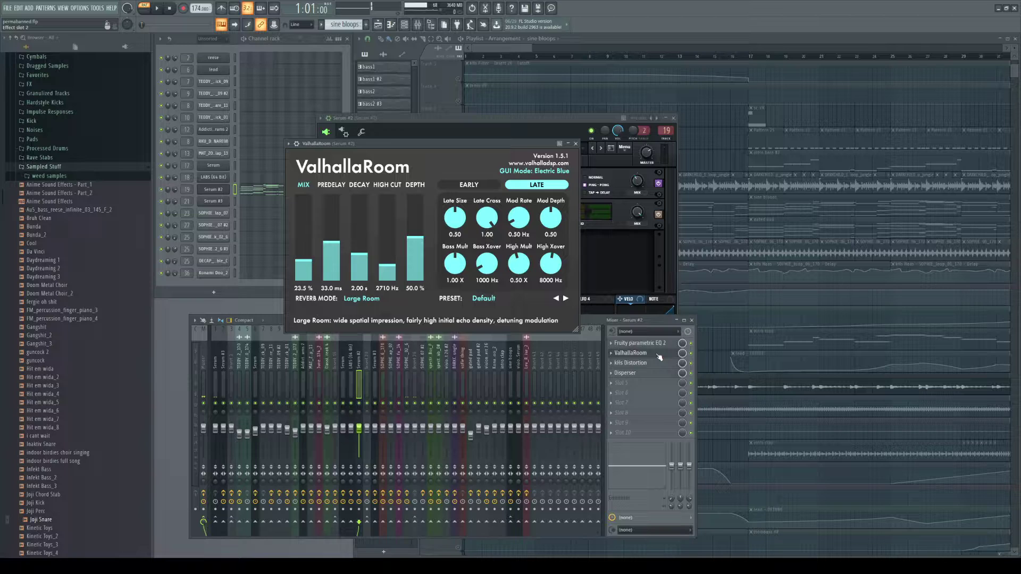
left_click(660, 353)
left_click(660, 365)
left_click(659, 365)
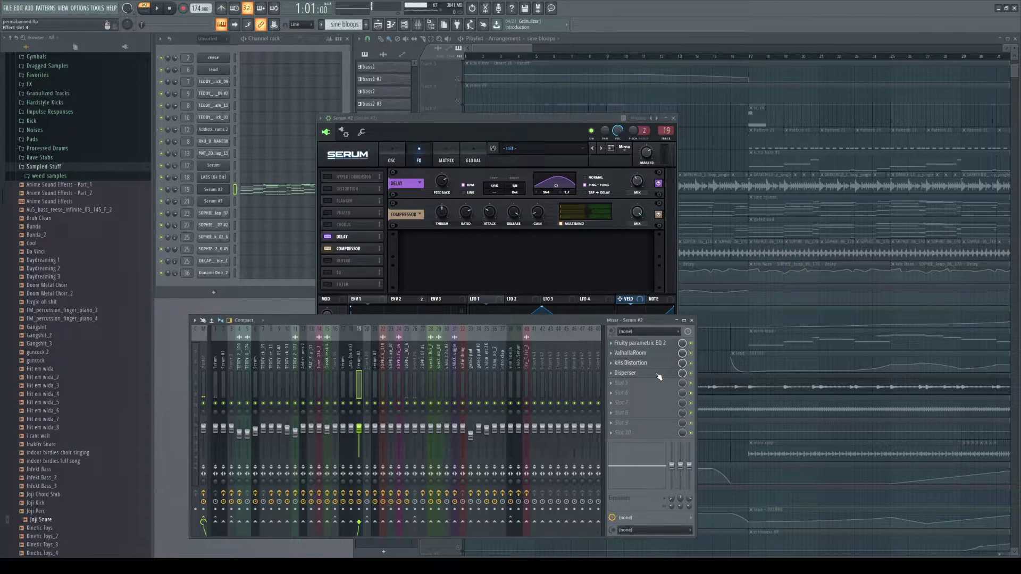
left_click(659, 376)
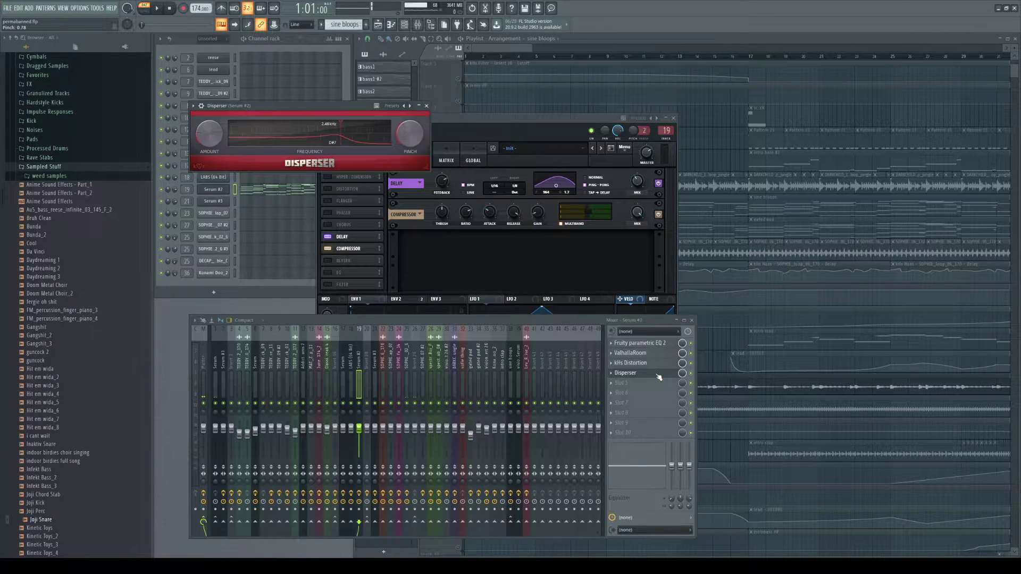
left_click(660, 375)
left_click(210, 190)
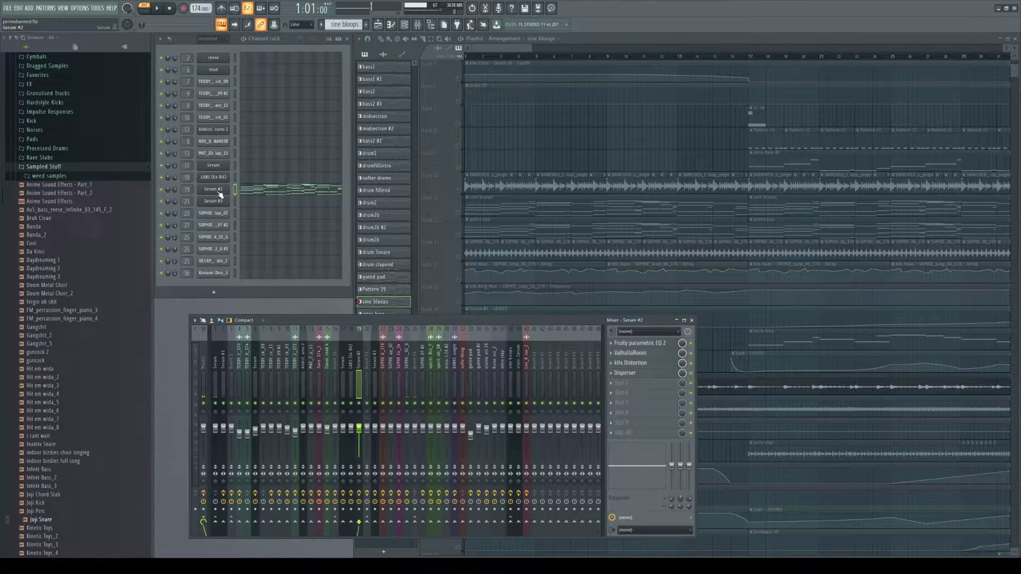
key("space")
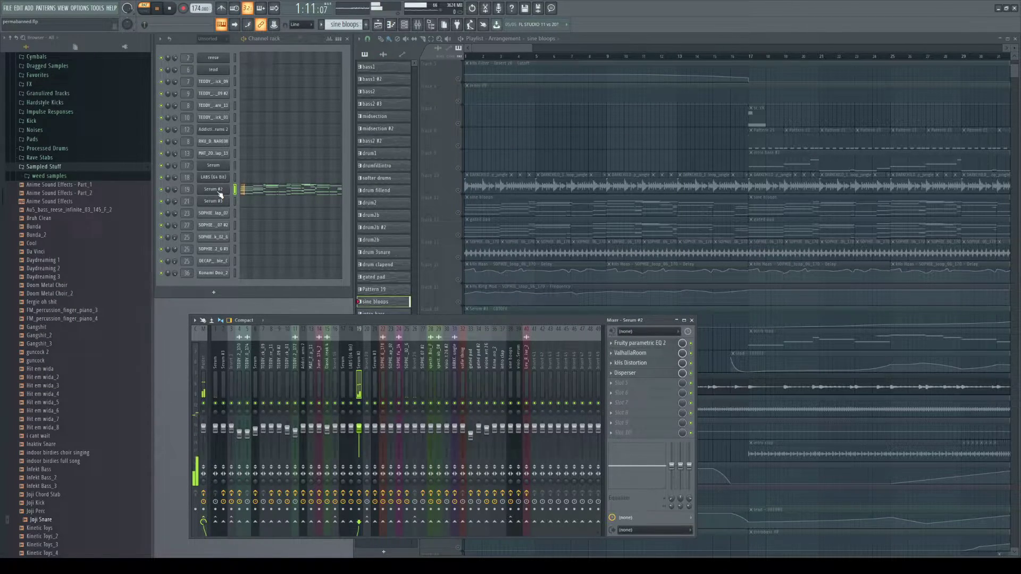
- Solo the gated pad #2 clip on track 20, play it in song mode from the start, skip ahead to bar 18 and stop playback
scroll(519, 266, "down", 5)
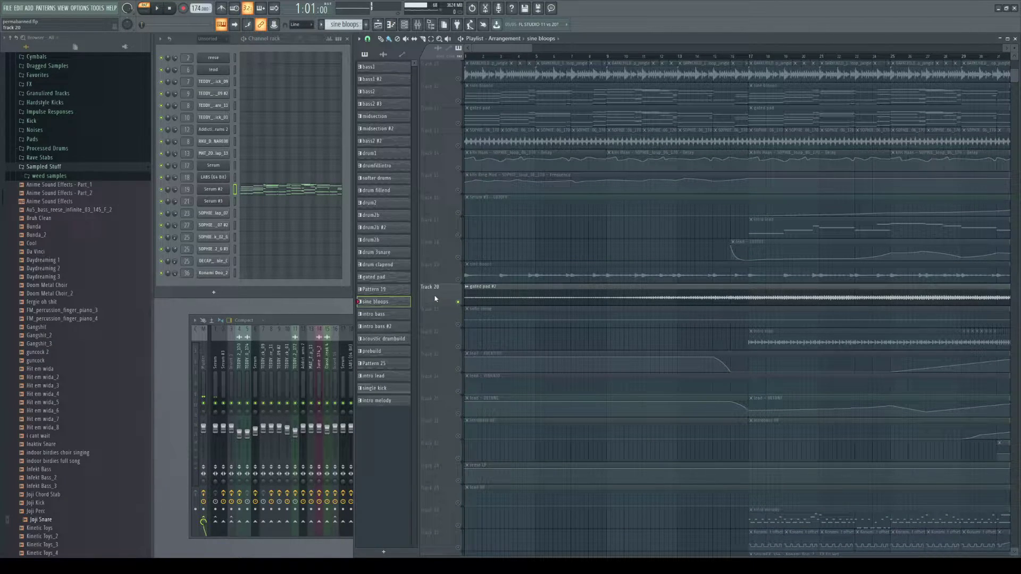
key("l")
key("space")
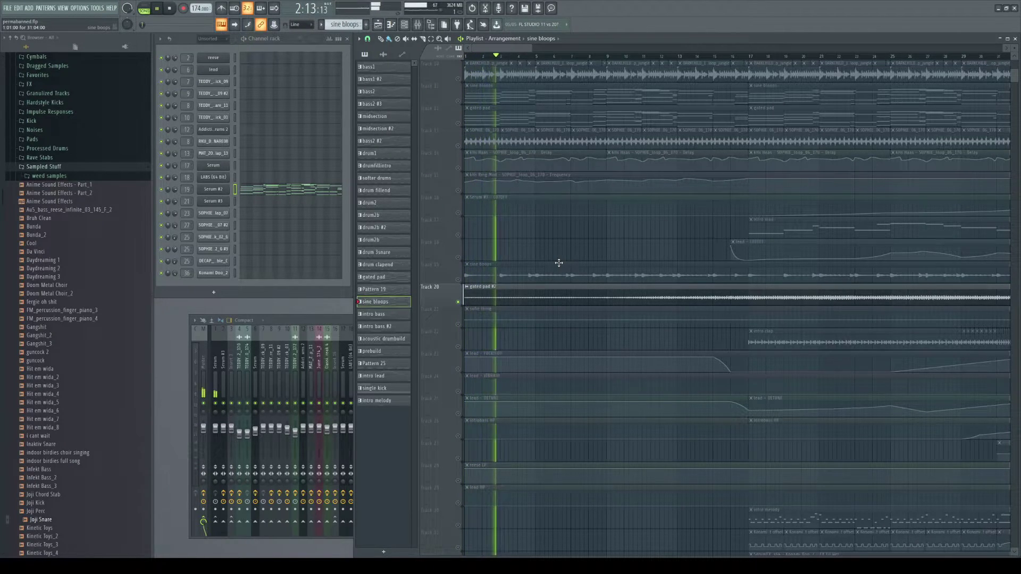
scroll(562, 258, "down", 3)
left_click(532, 56)
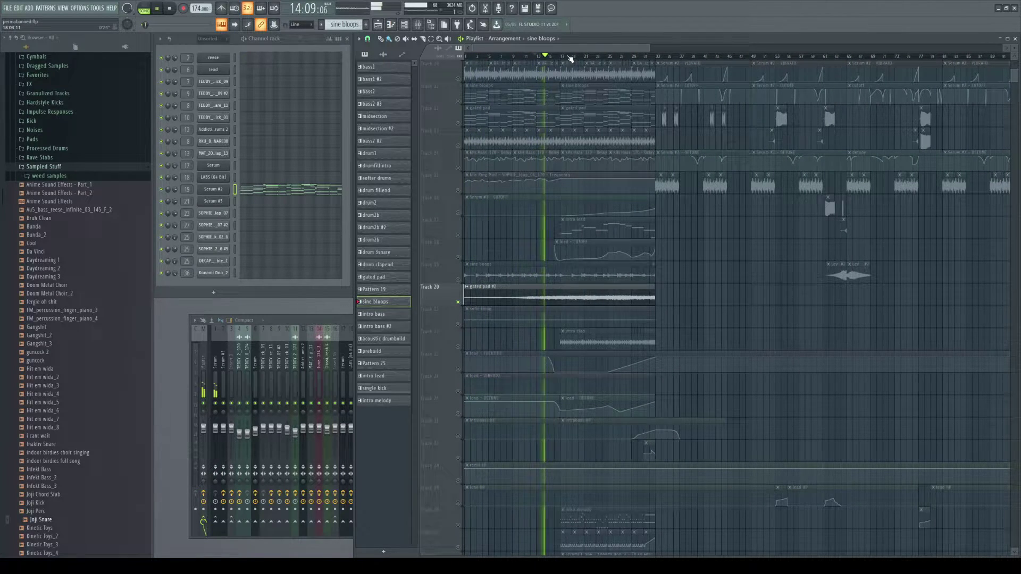
left_click(571, 56)
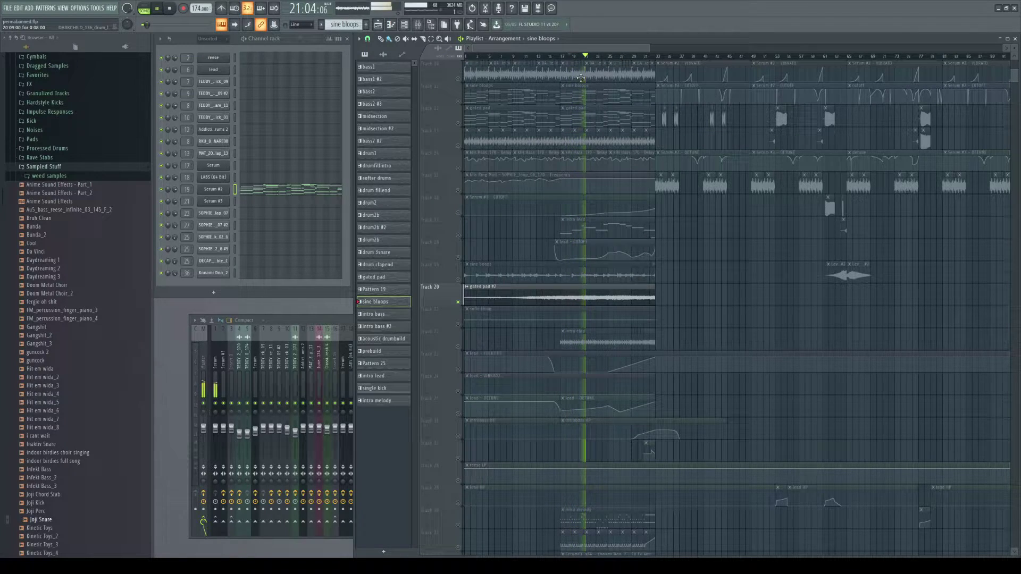
key("space")
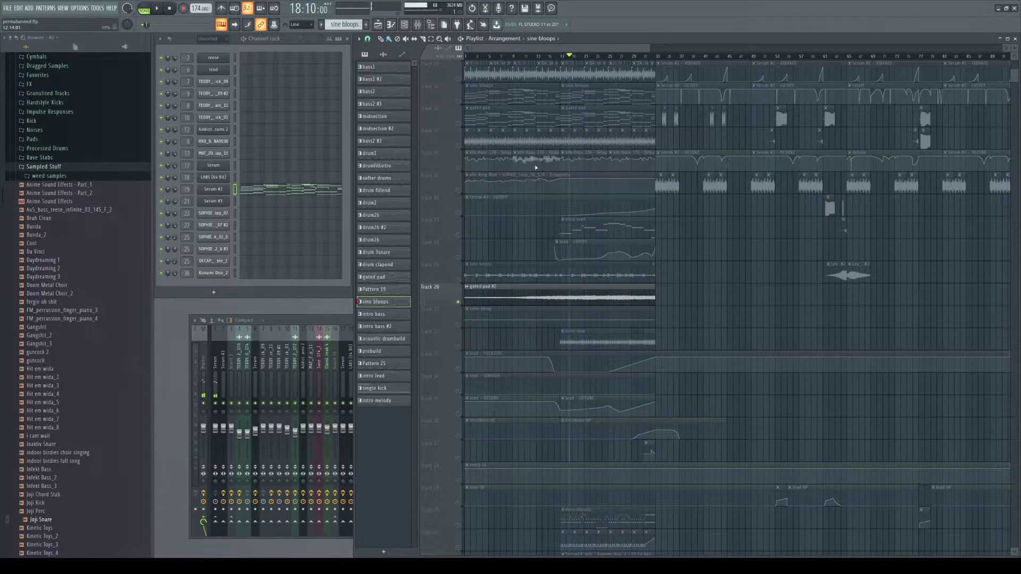
- Select the gated pad pattern in pattern mode and open its LABS instrument
left_click(389, 168)
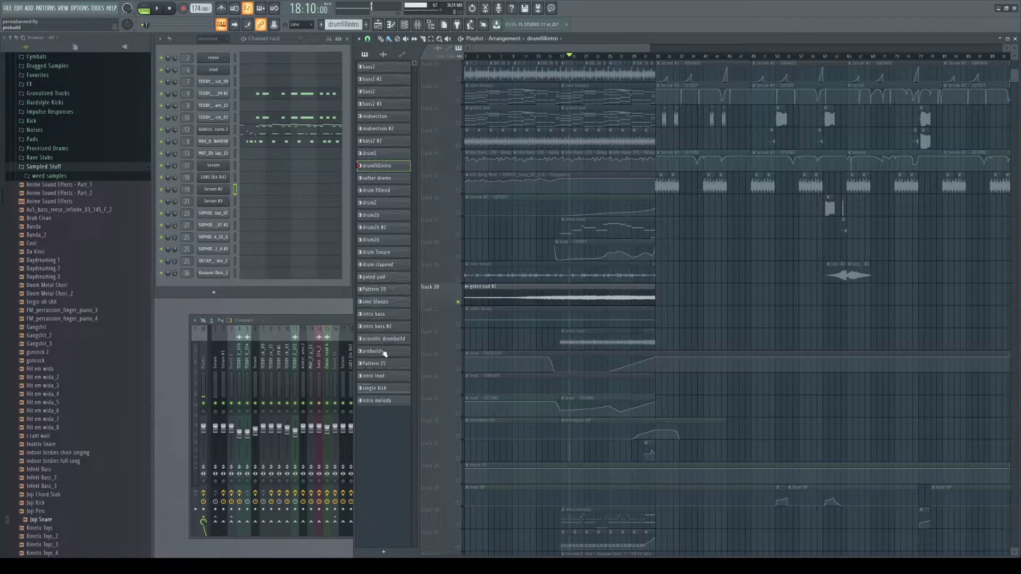
left_click(395, 403)
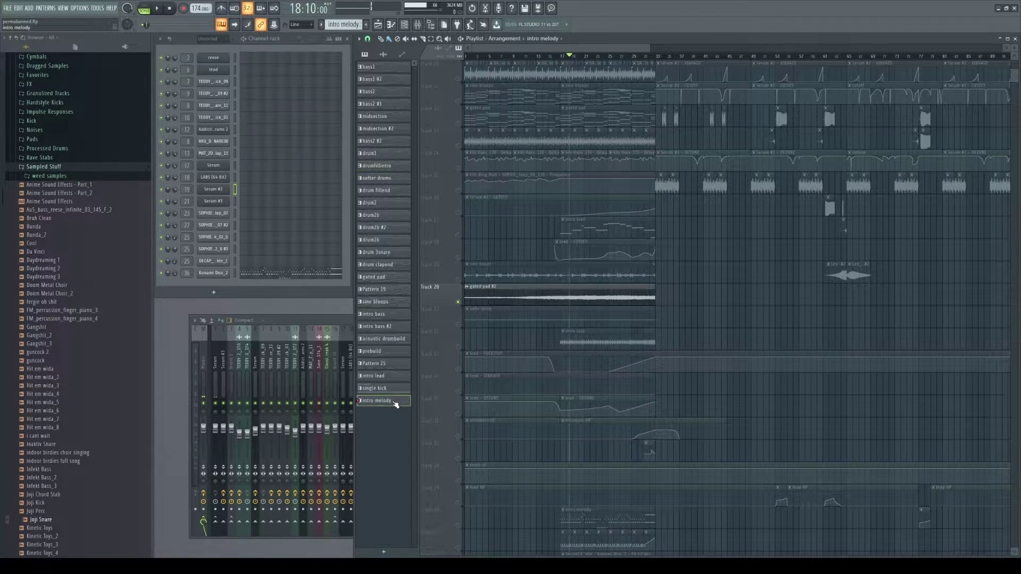
left_click(398, 169)
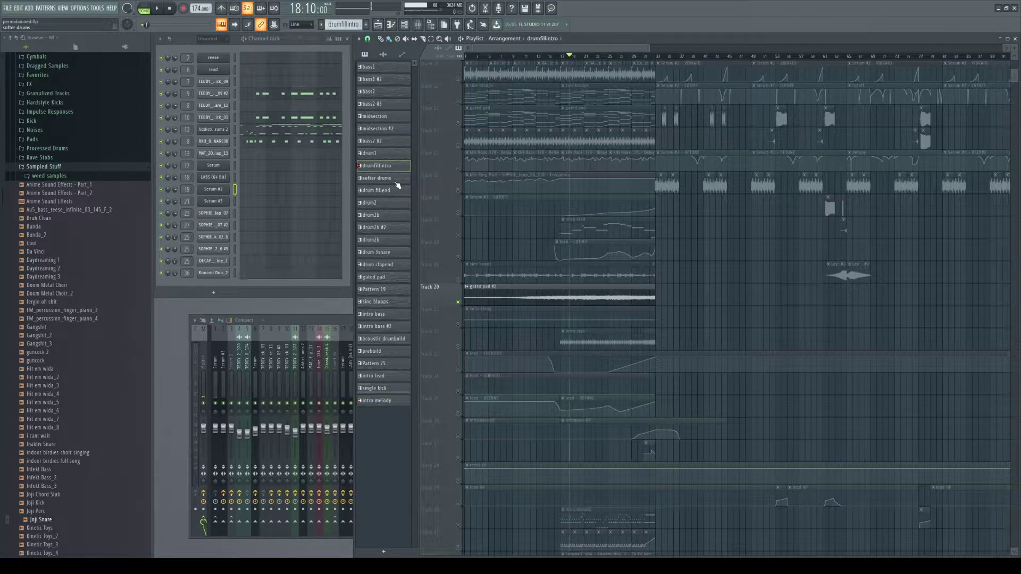
left_click(393, 279)
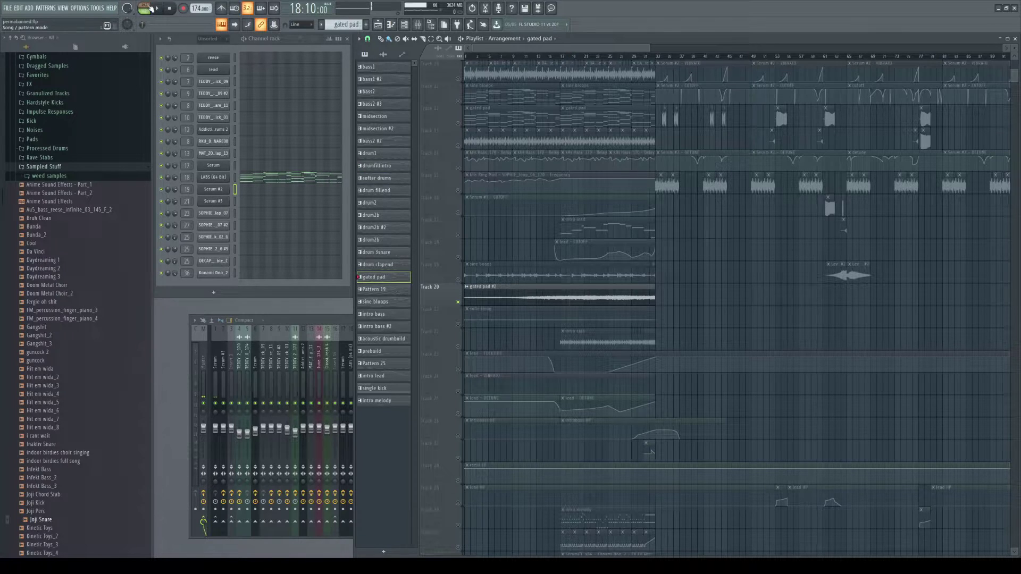
left_click(216, 178)
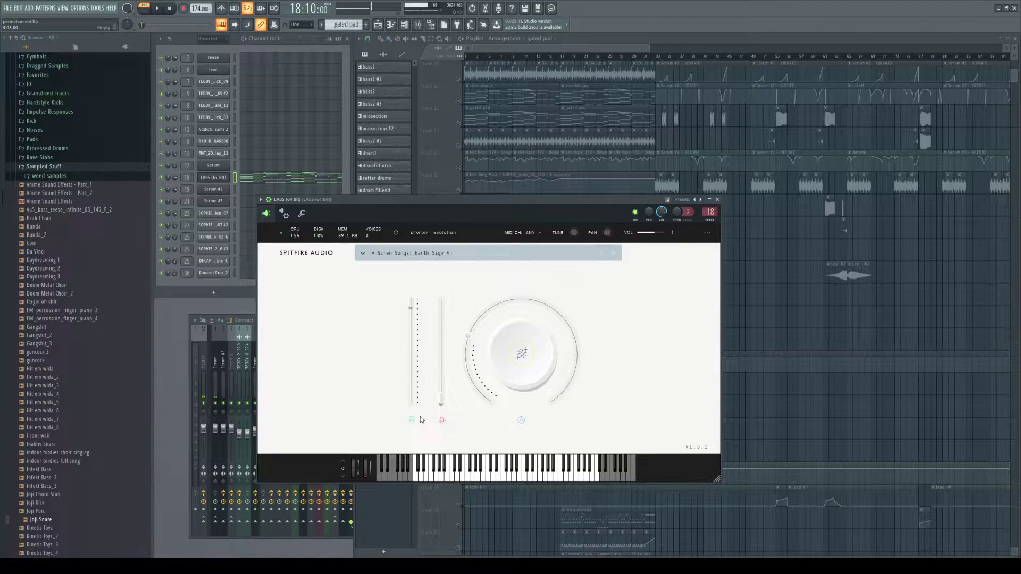
- Audition the LABS patch with Dynamics at 100%, return Dynamics to its minimum and close the instrument
mouse_move(447, 384)
left_click_drag(474, 204, 472, 203)
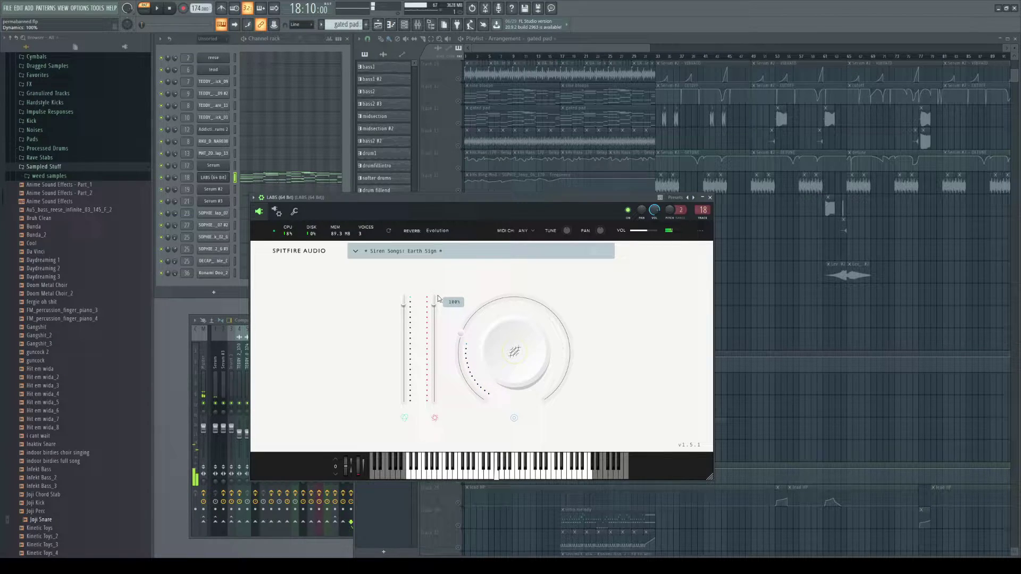
left_click_drag(438, 299, 431, 435)
left_click(218, 178)
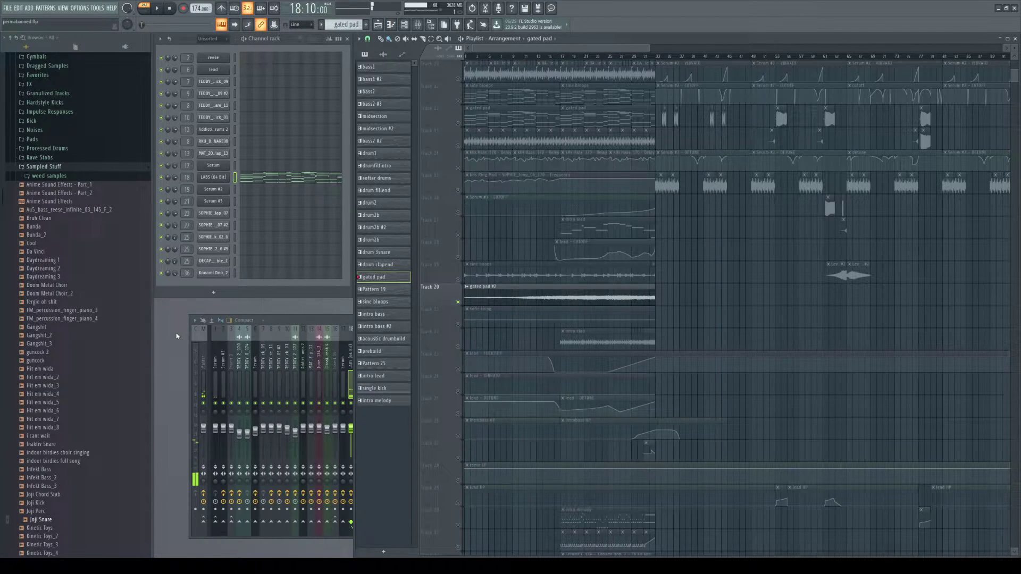
- Show the LABS mixer track's effects chain, check the effects on Insert 20 and reselect the LABS track
left_click(335, 320)
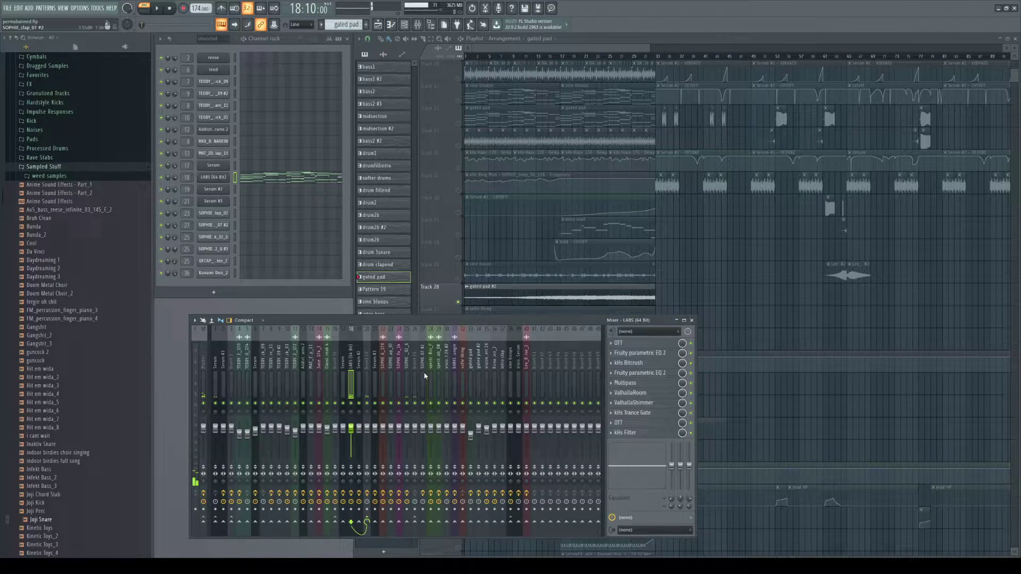
left_click(368, 366)
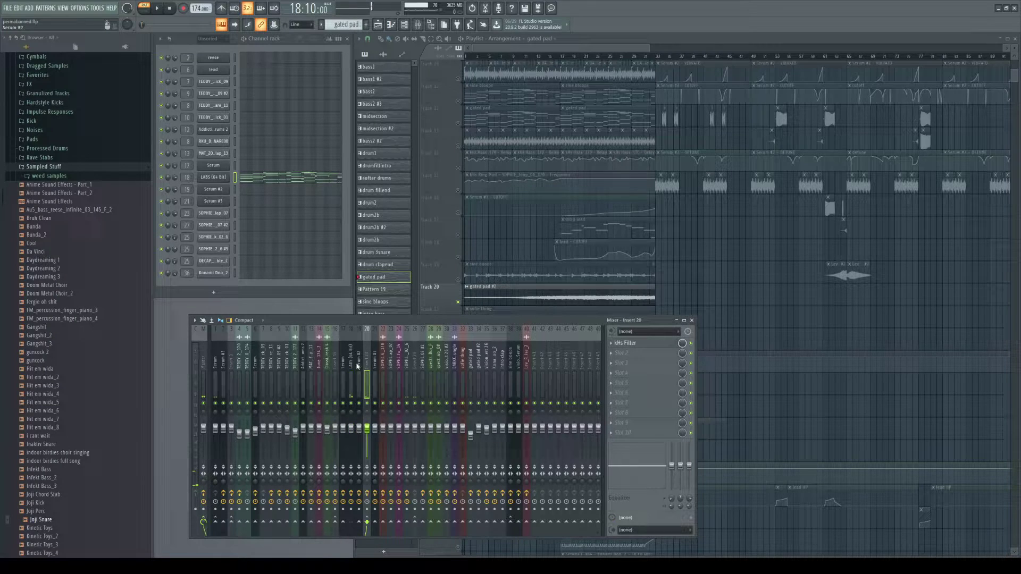
left_click(353, 367)
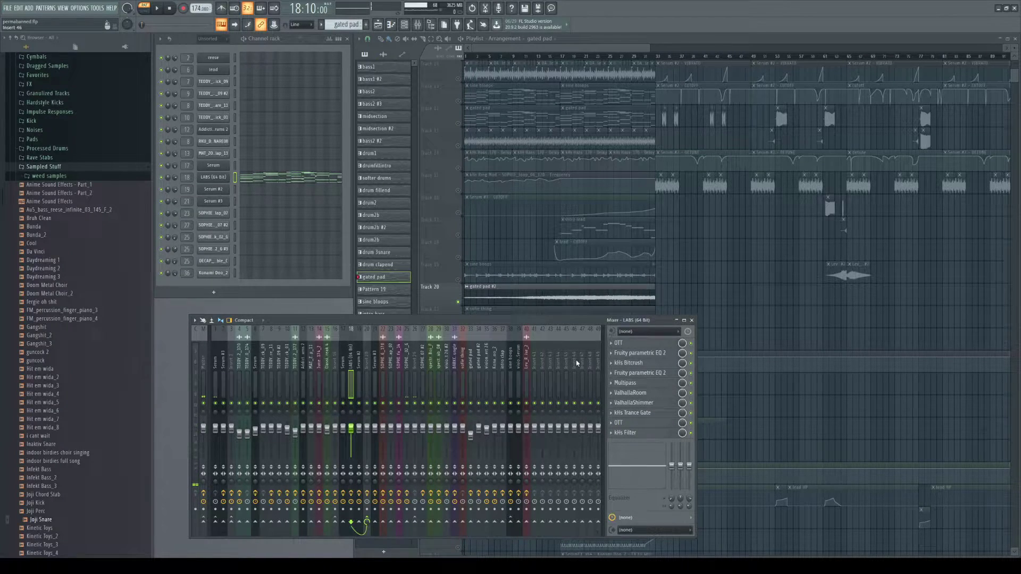
- View the Fruity parametric EQ 2, Multipass pitch shifter and kHs Trance Gate settings on the LABS mixer track, closing each window
left_click(650, 353)
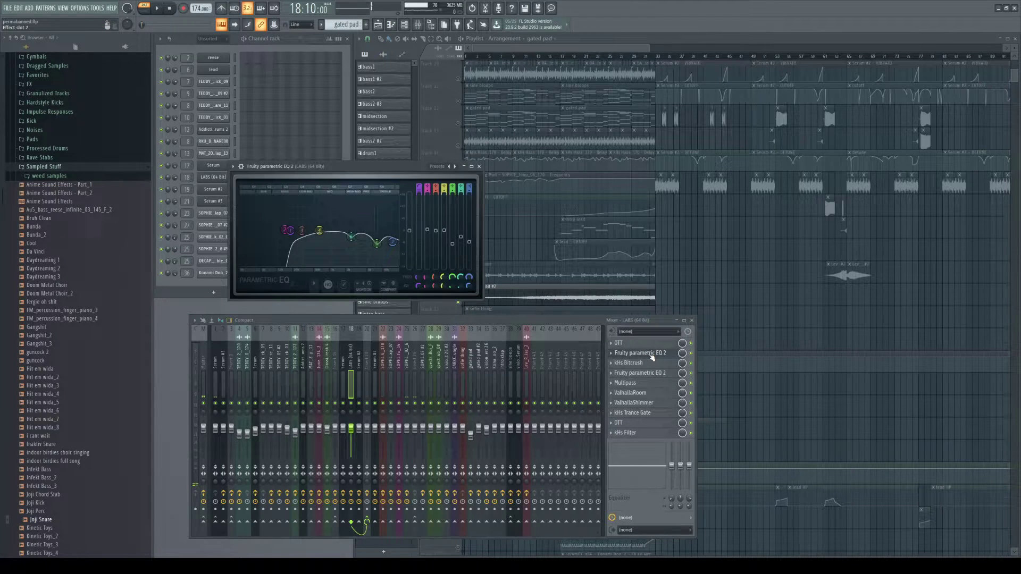
left_click(652, 355)
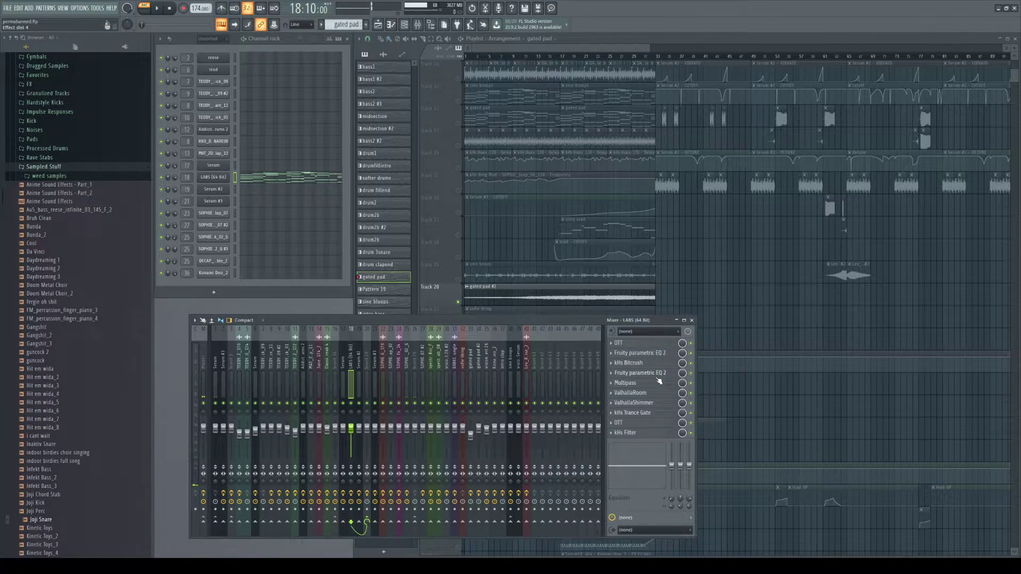
left_click(649, 384)
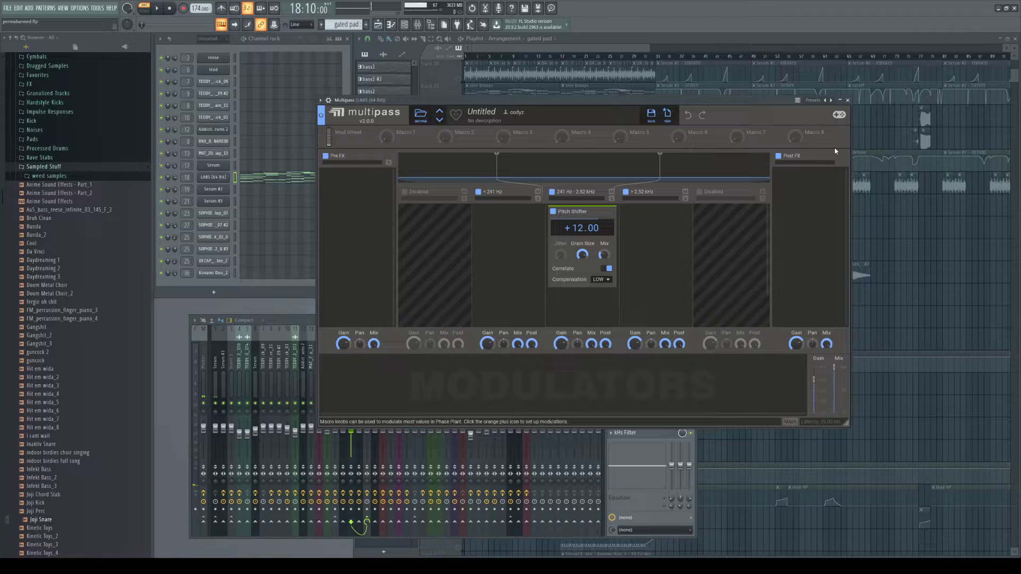
left_click(848, 101)
left_click_drag(493, 326, 490, 309)
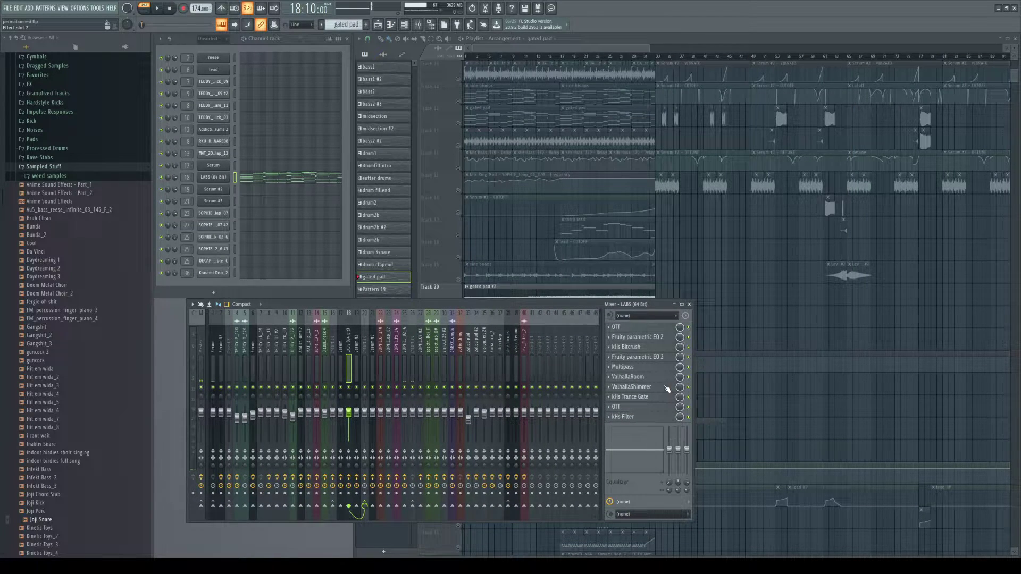
left_click(642, 369)
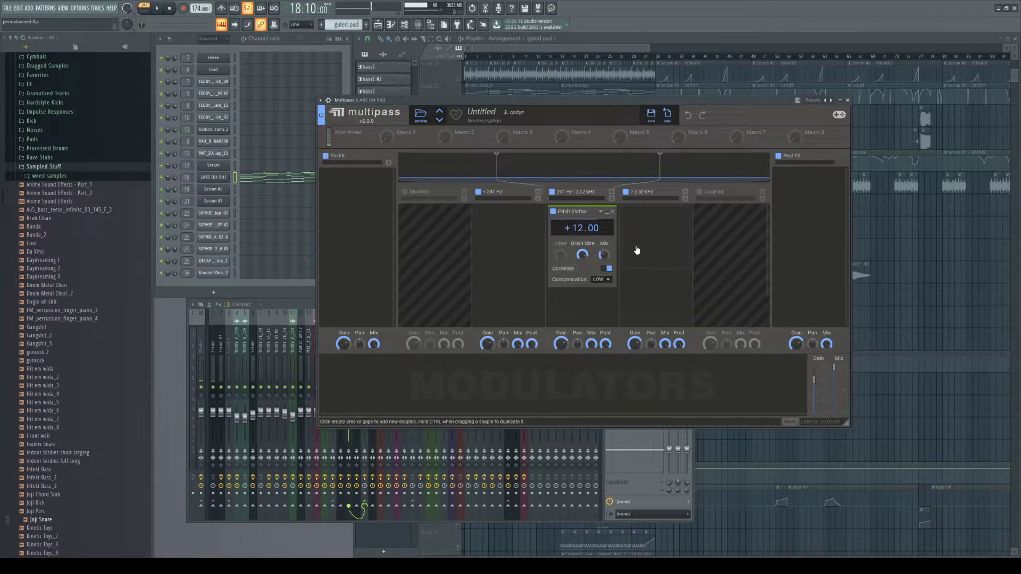
left_click(848, 100)
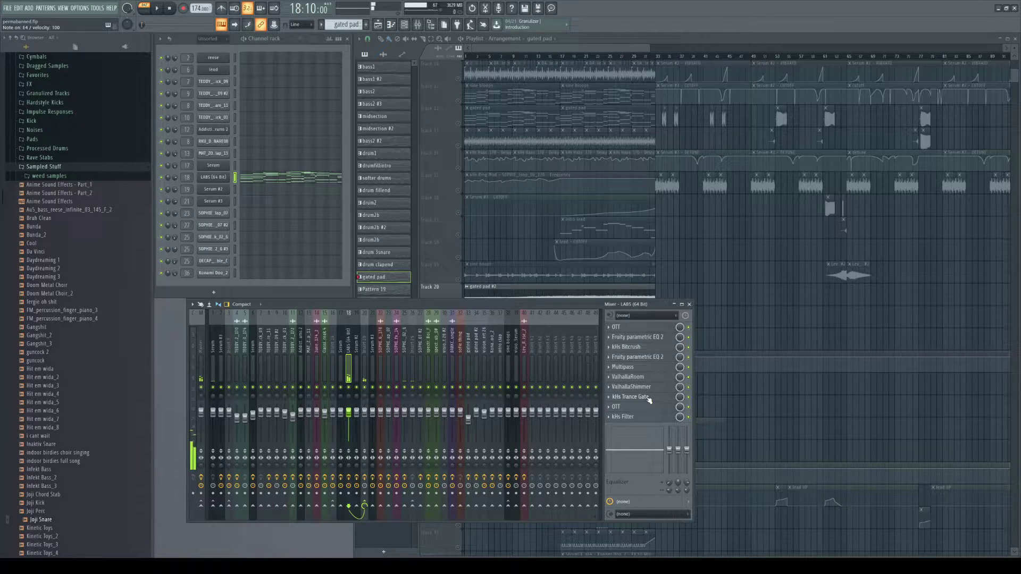
left_click(643, 398)
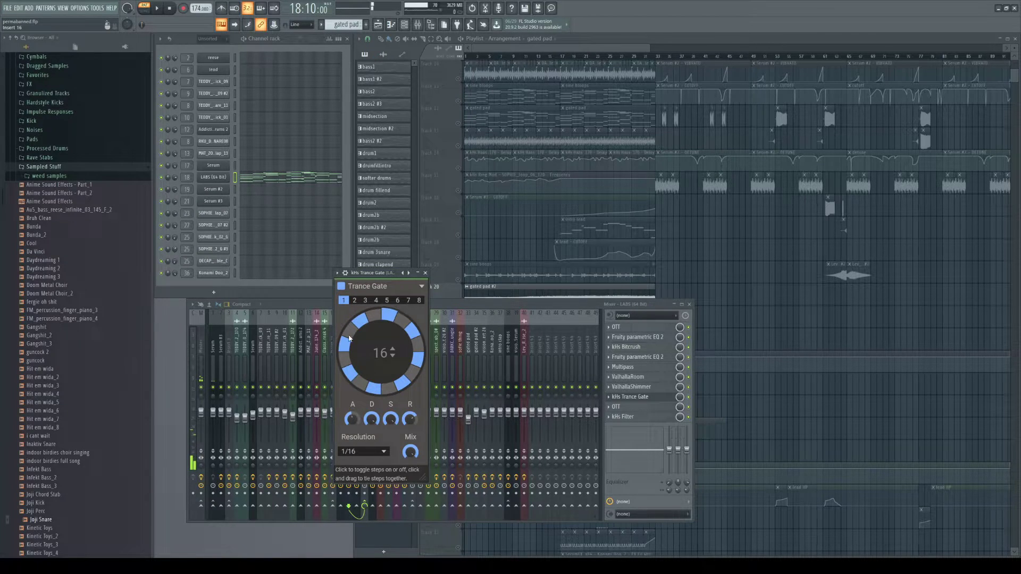
left_click(425, 273)
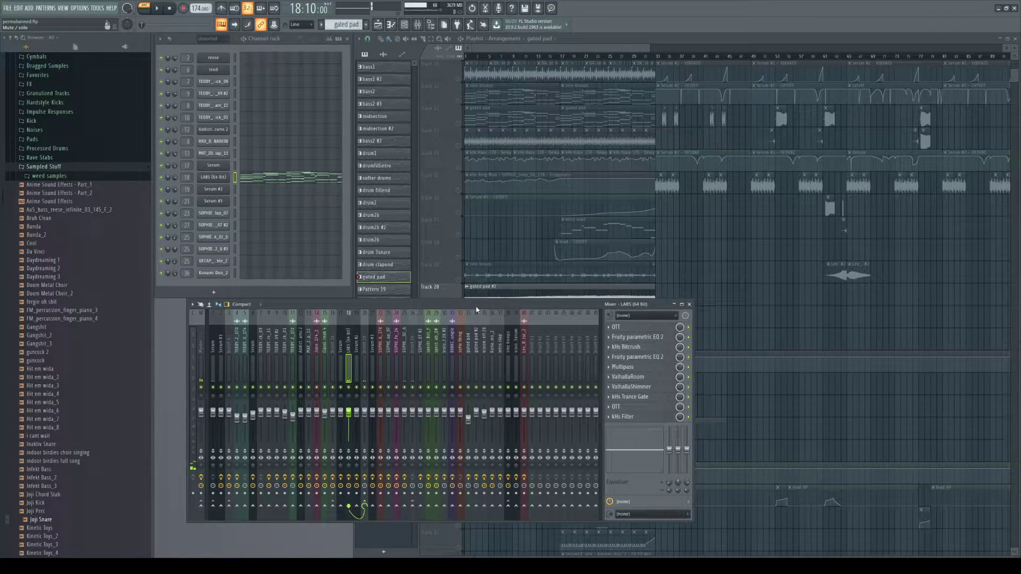
- Solo the clip on track 21 in the playlist and play it in song mode from the start of the arrangement
left_click(486, 263)
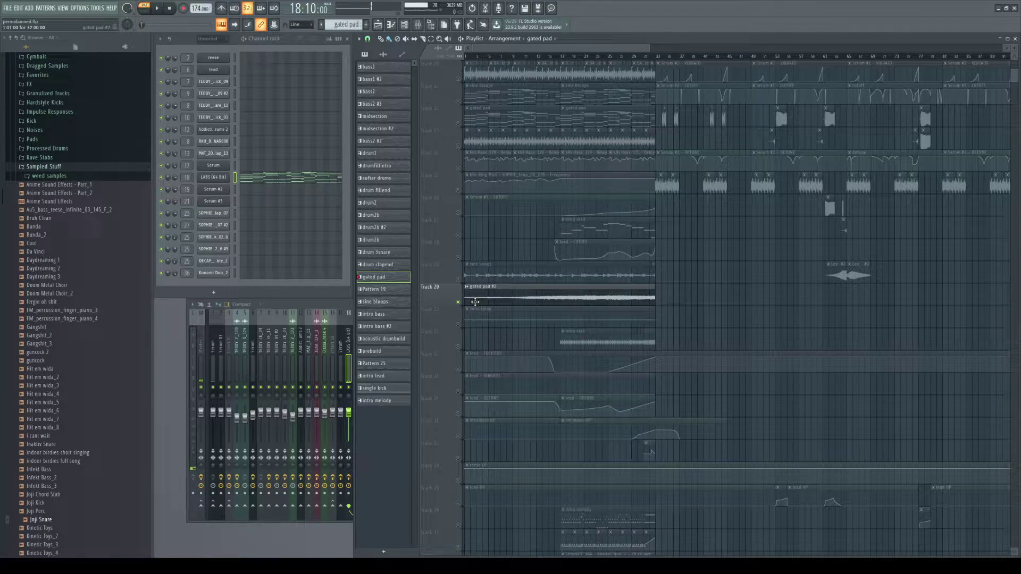
scroll(472, 302, "down", 5)
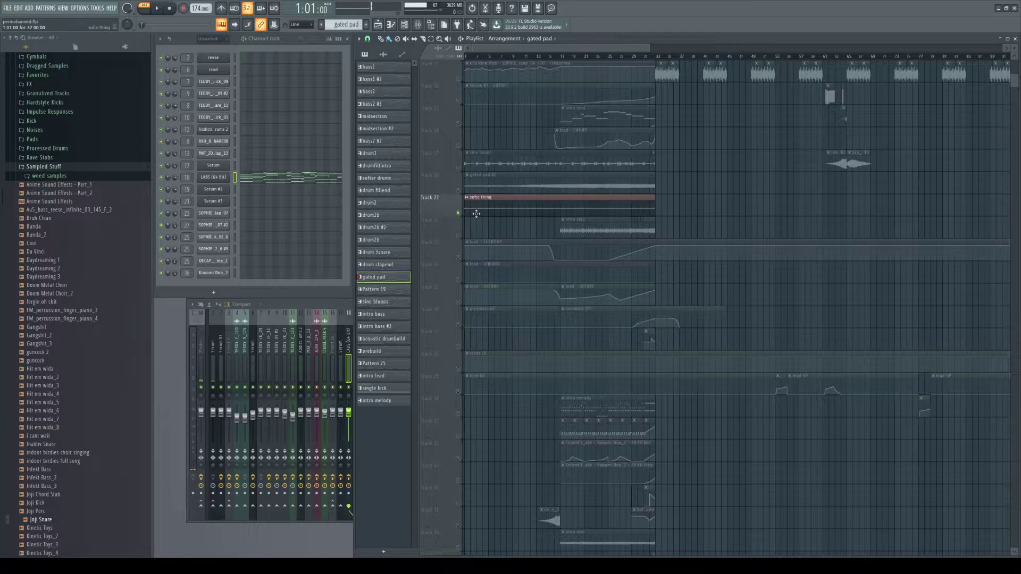
key("space")
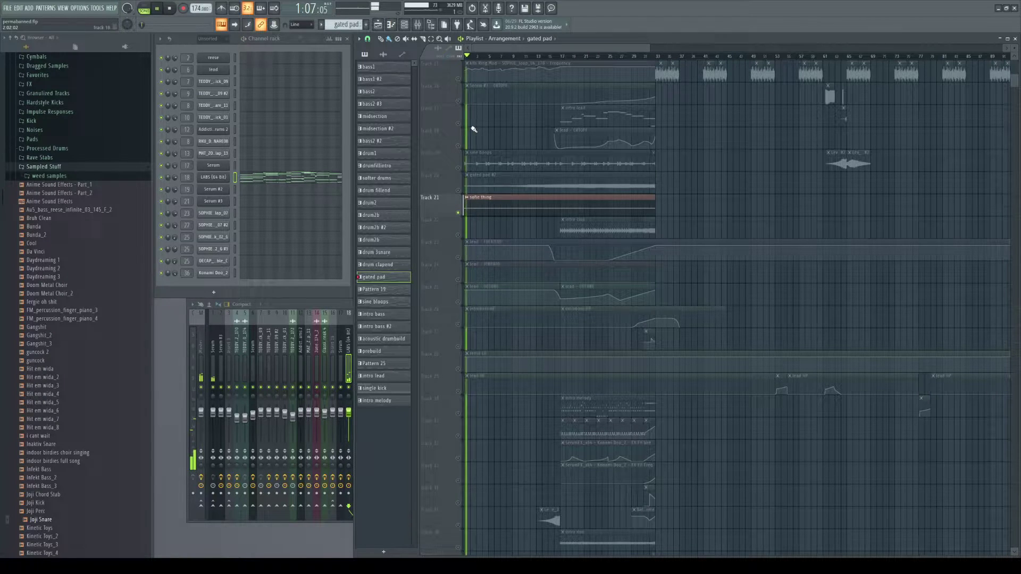
scroll(517, 195, "up", 10)
scroll(512, 284, "down", 5)
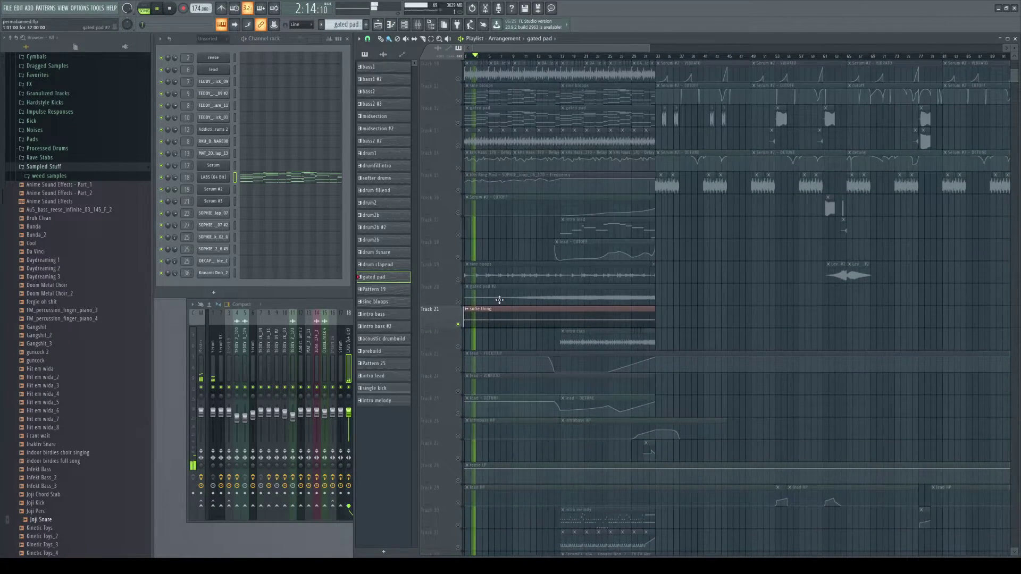
- Listen to the soloed sofie thing clip on track 21 and stop playback
scroll(500, 302, "up", 5, "ctrl")
scroll(786, 267, "up", 1)
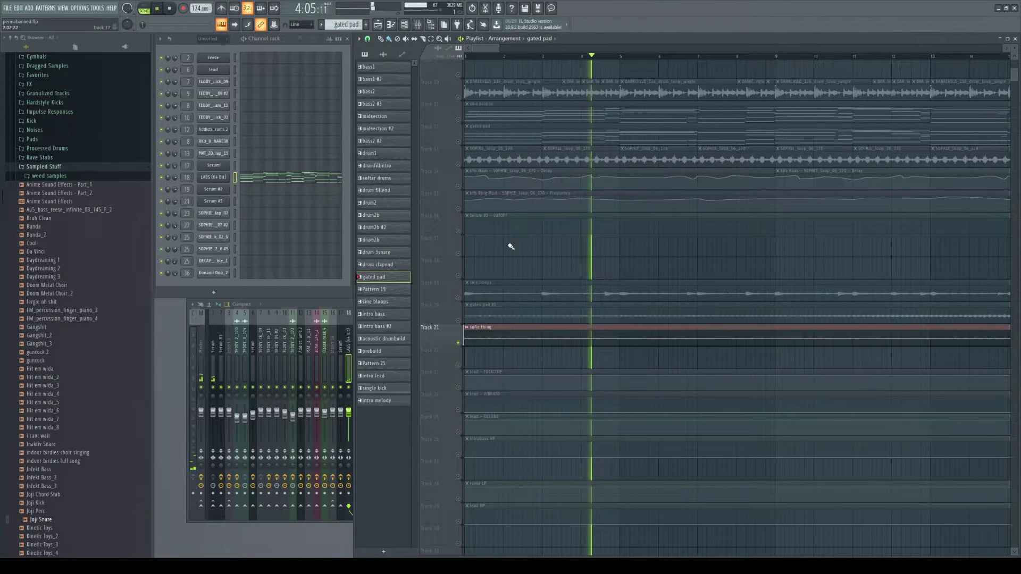
key("space")
scroll(479, 319, "up", 3)
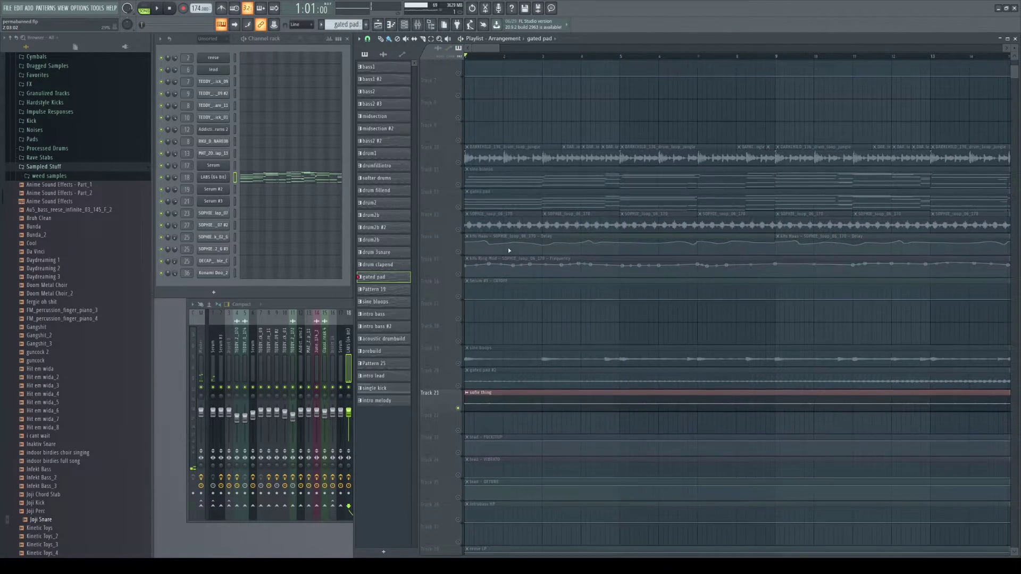
- End the solo and open the SOPHIE_loop_06_170 clip's sampler settings and its mixer track's effects chain
left_click(458, 410)
left_click(459, 231)
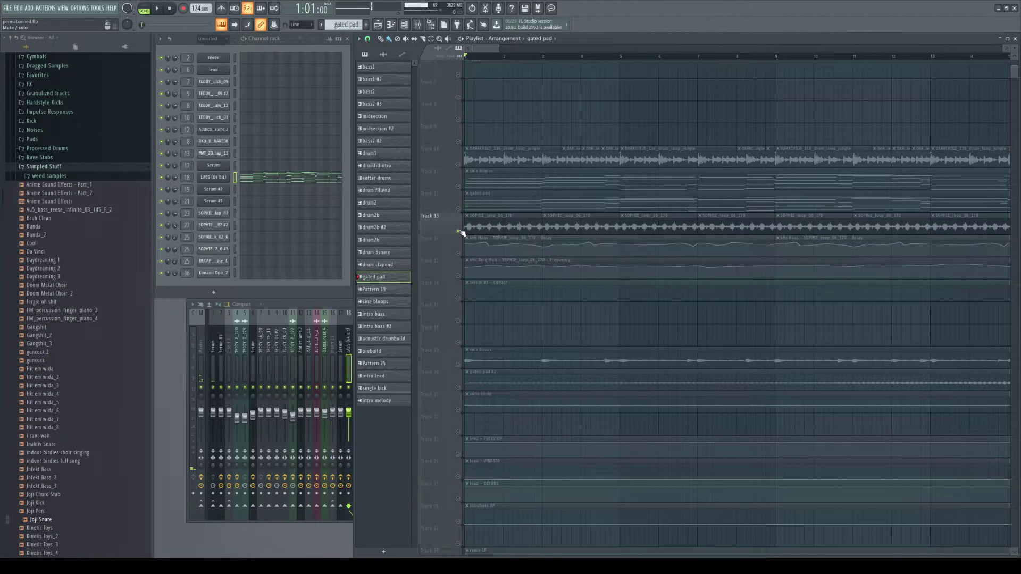
right_click(459, 231)
double_click(515, 225)
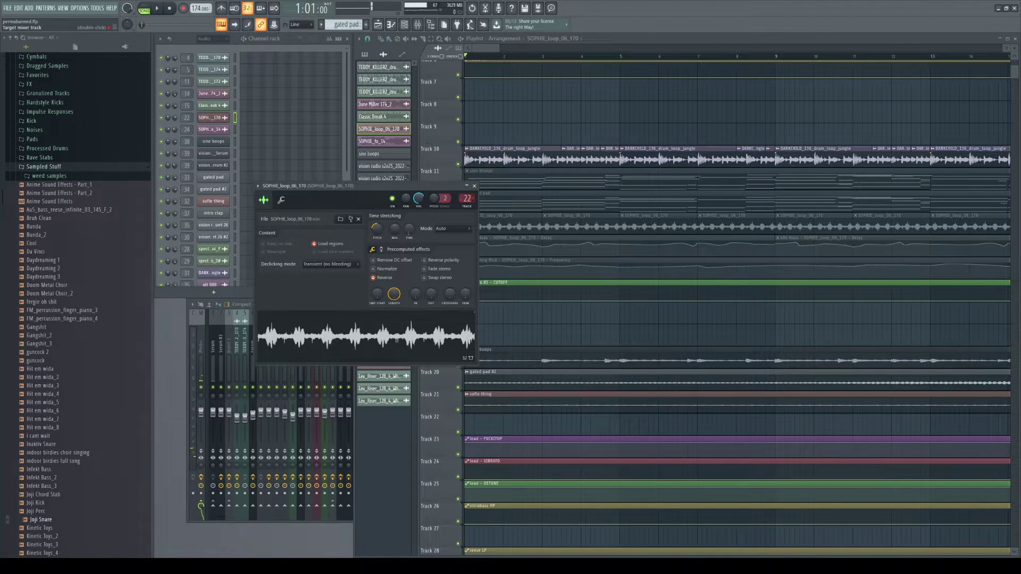
double_click(466, 199)
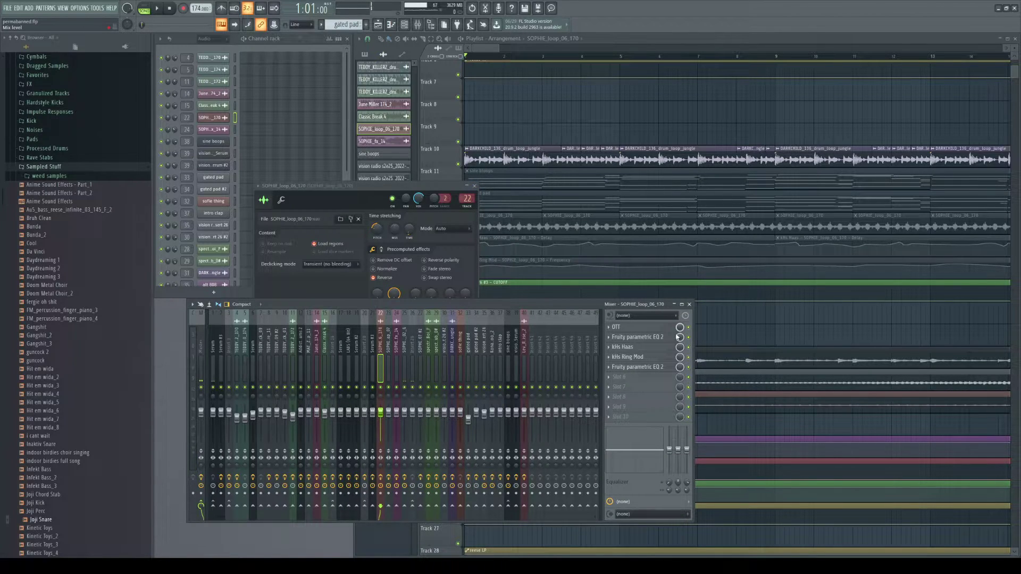
- View the kHs Haas and kHs Ring Mod settings on the SOPHIE_loop_06_170 mixer track, close each window and return to the playlist
left_click(643, 348)
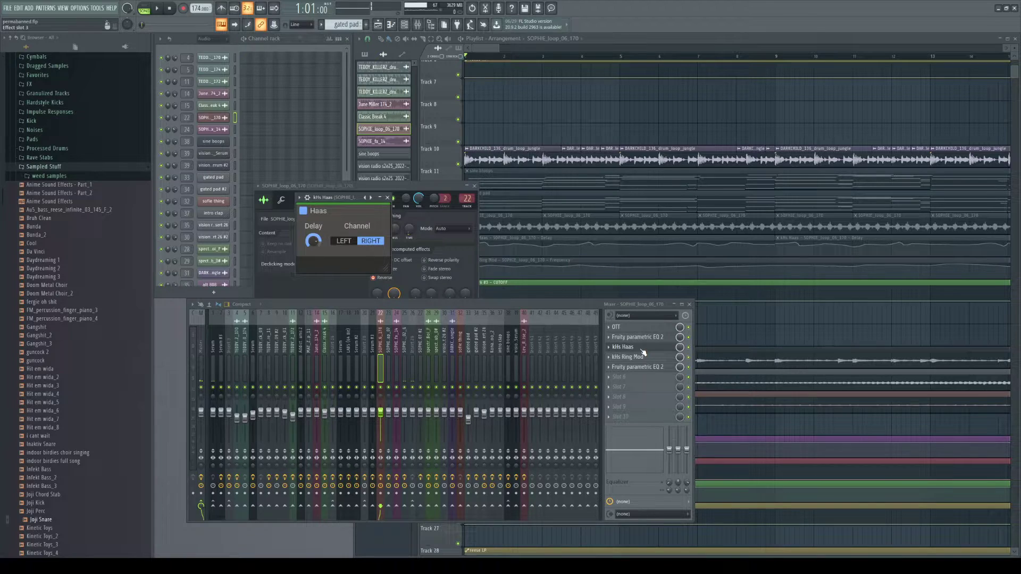
left_click(641, 349)
left_click(644, 359)
left_click(644, 359)
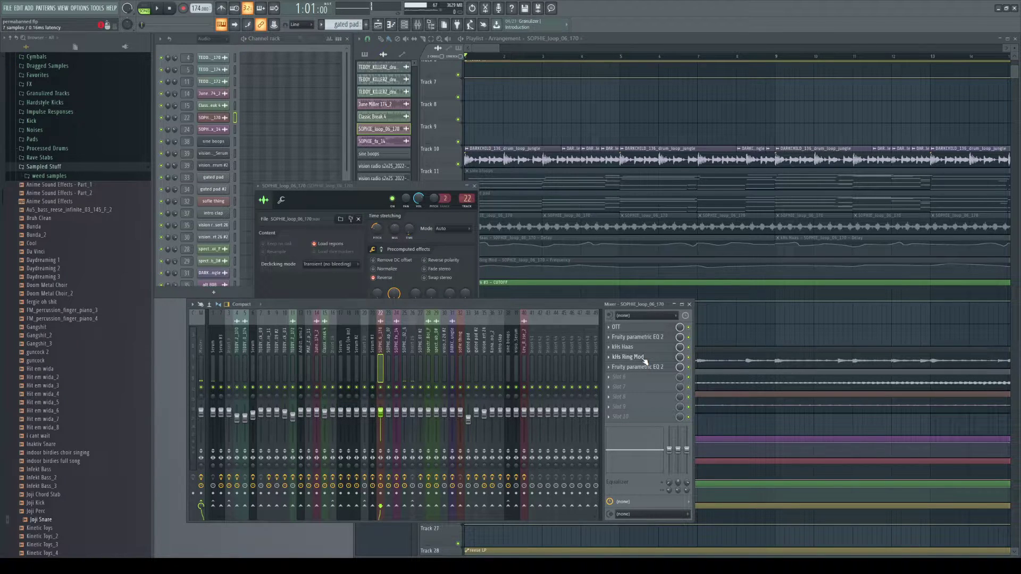
left_click(727, 314)
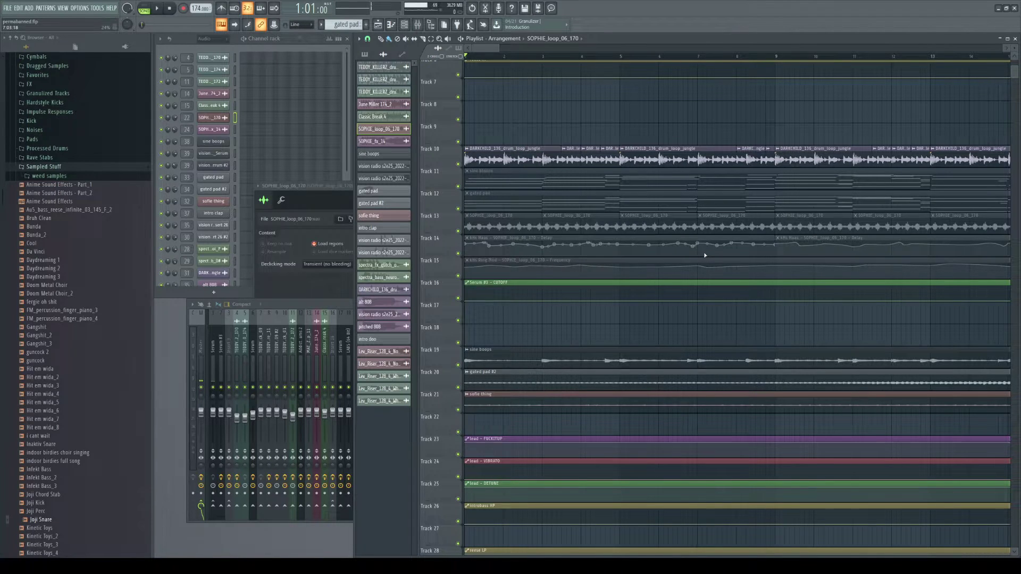
- Mute tracks 10, 19 and 20, play the arrangement from the start to audition sofie thing, and stop playback
left_click(458, 164)
scroll(522, 222, "down", 5)
left_click(459, 253)
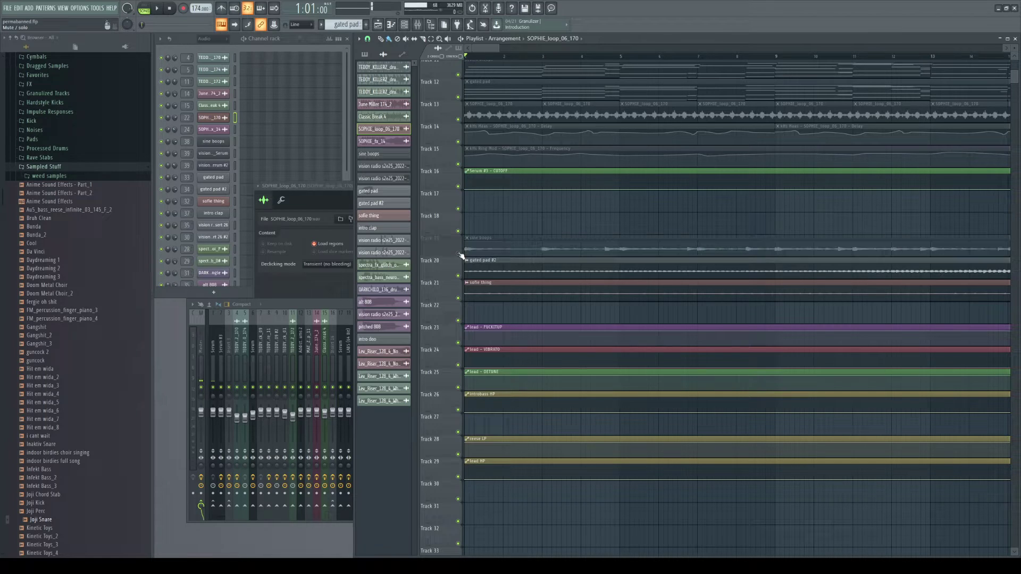
left_click(458, 275)
key("space")
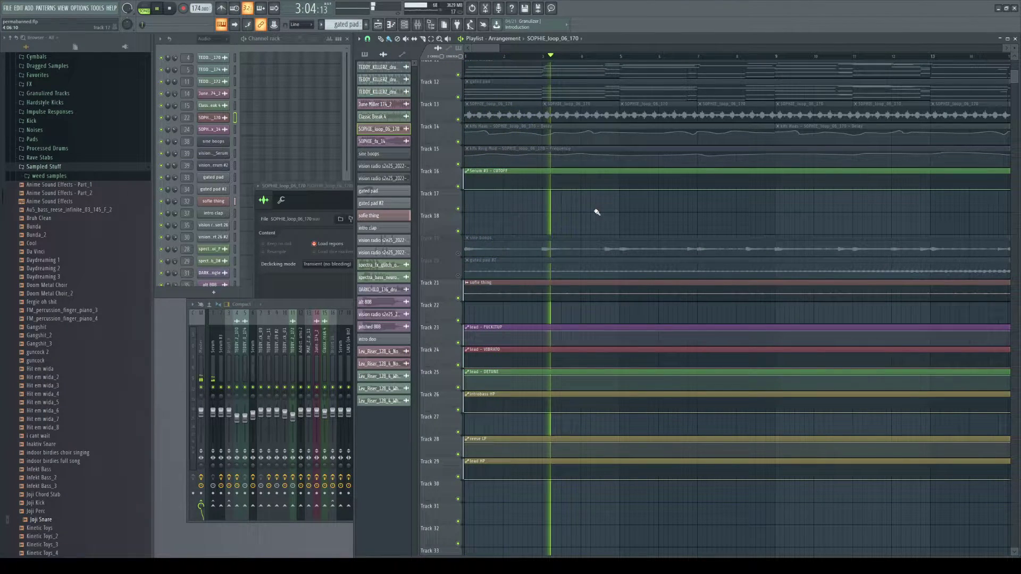
left_click_drag(689, 217, 597, 237)
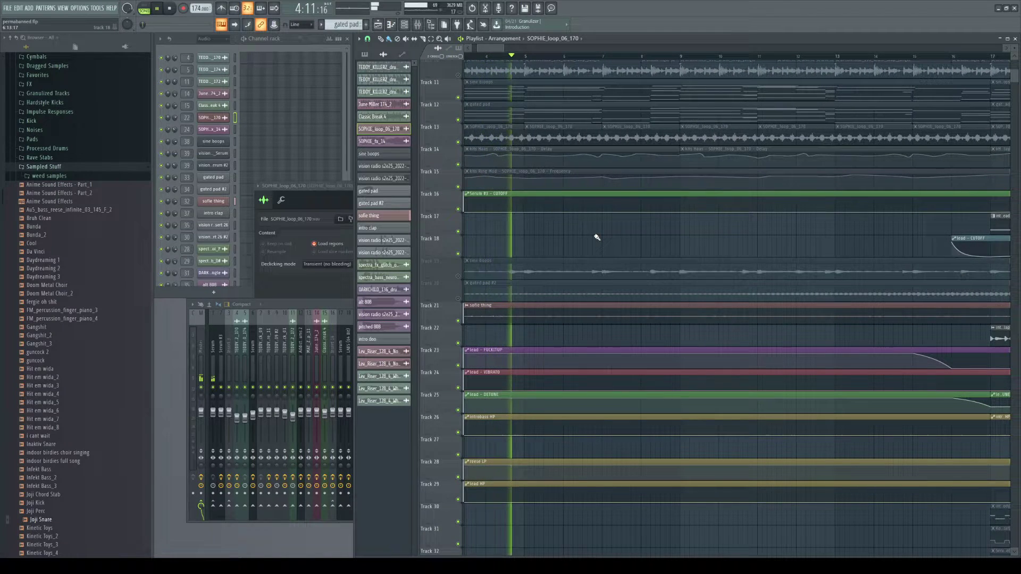
scroll(597, 237, "up", 1)
scroll(596, 238, "up", 2)
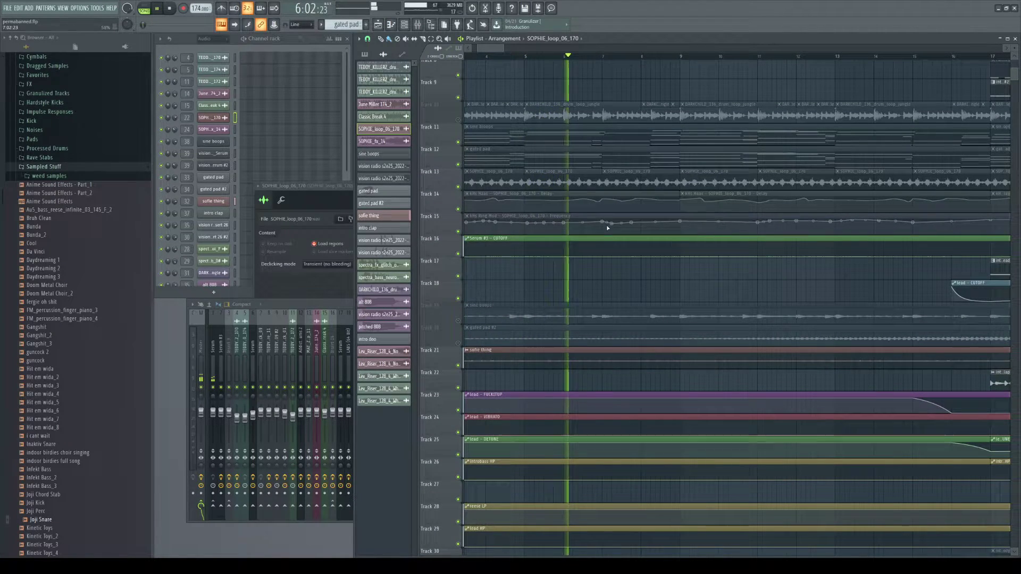
left_click_drag(734, 260, 629, 269)
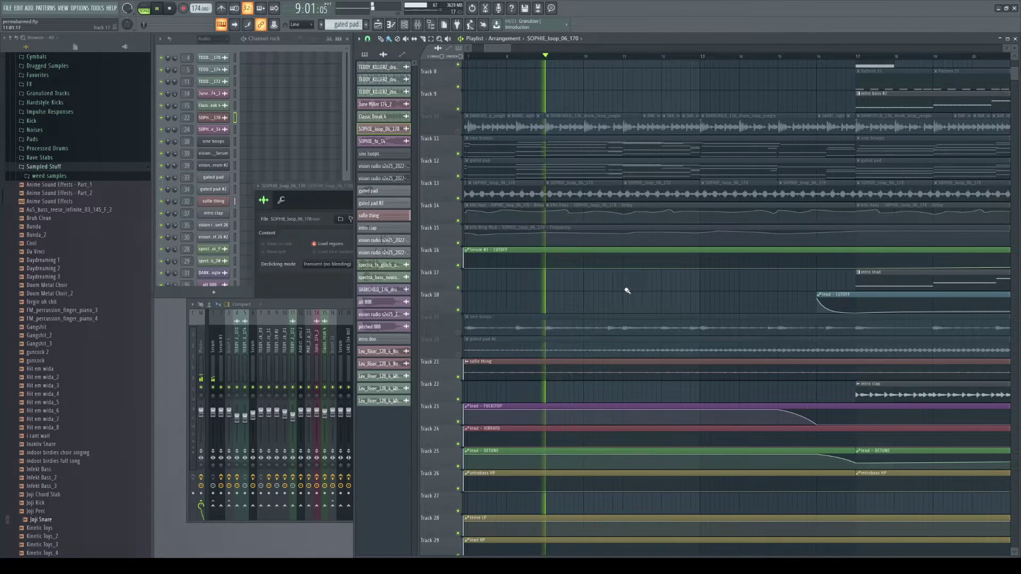
key("space")
- Unmute the sine boops and gated pad #2 tracks and play the arrangement from around bar 16
scroll(610, 288, "down", 3)
scroll(609, 289, "down", 15)
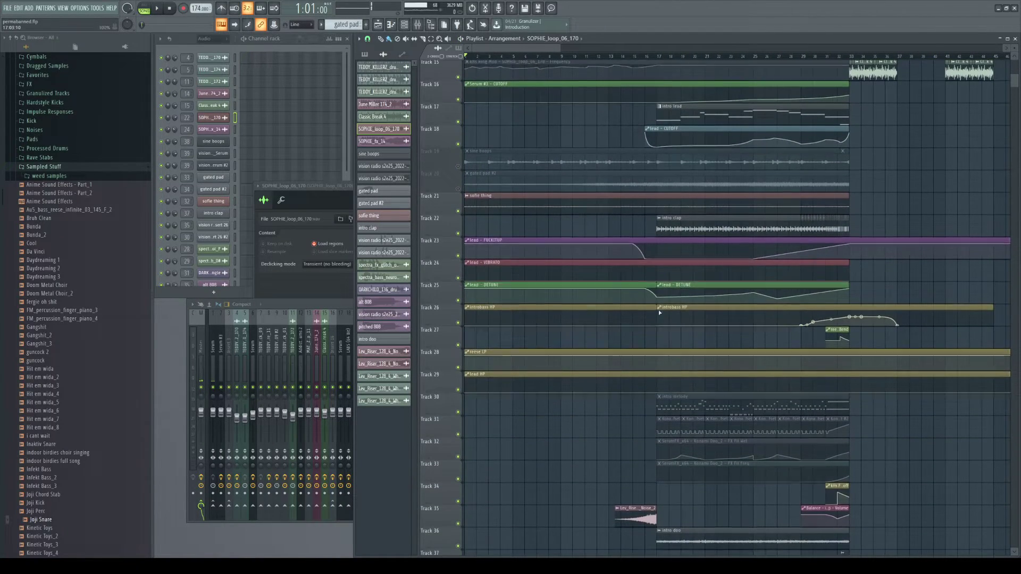
scroll(702, 301, "up", 6)
left_click_drag(702, 301, 553, 346)
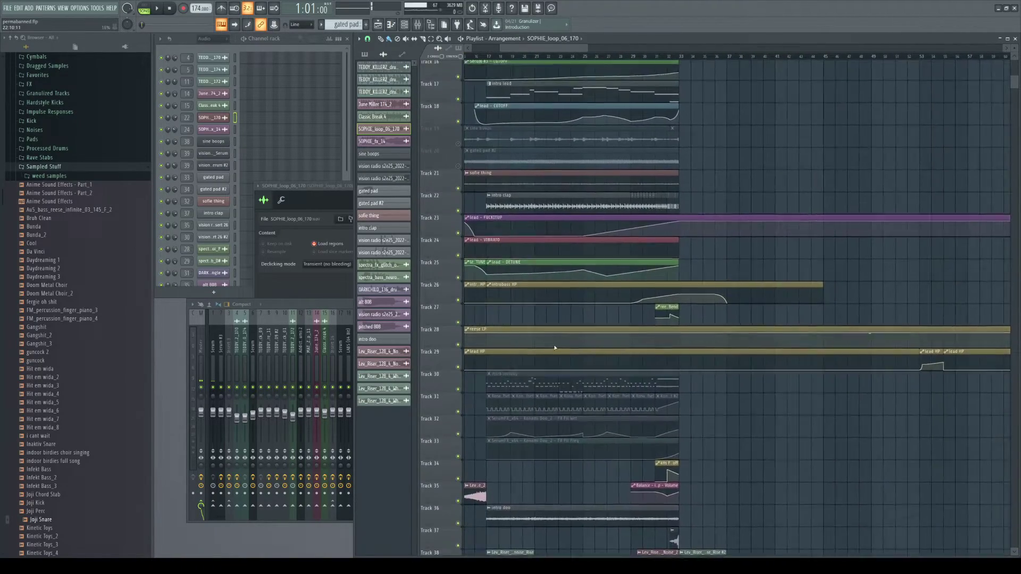
scroll(547, 340, "up", 5)
right_click(459, 233)
right_click(459, 234)
left_click_drag(569, 264, 741, 452)
key("space")
- Examine the second half of the intro's clips and automation during playback, and stop playback
scroll(663, 298, "down", 12)
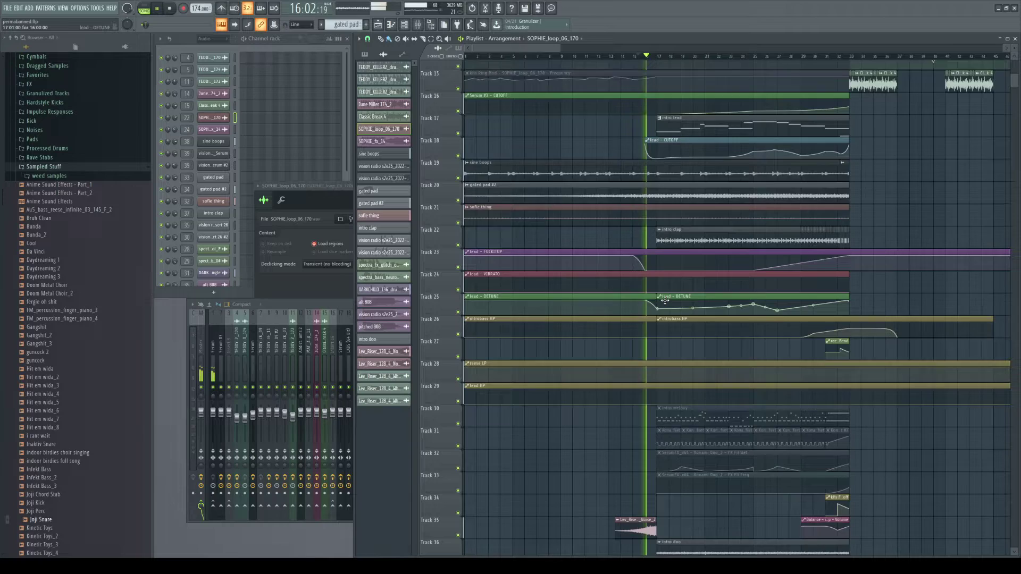
scroll(665, 299, "up", 3)
left_click_drag(702, 331, 655, 298)
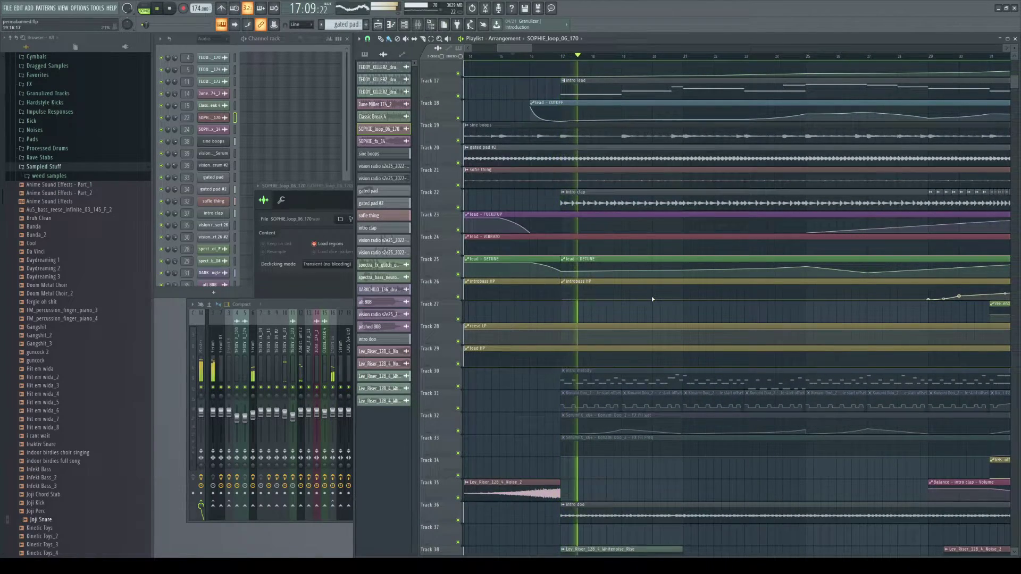
scroll(652, 296, "down", 3, "ctrl")
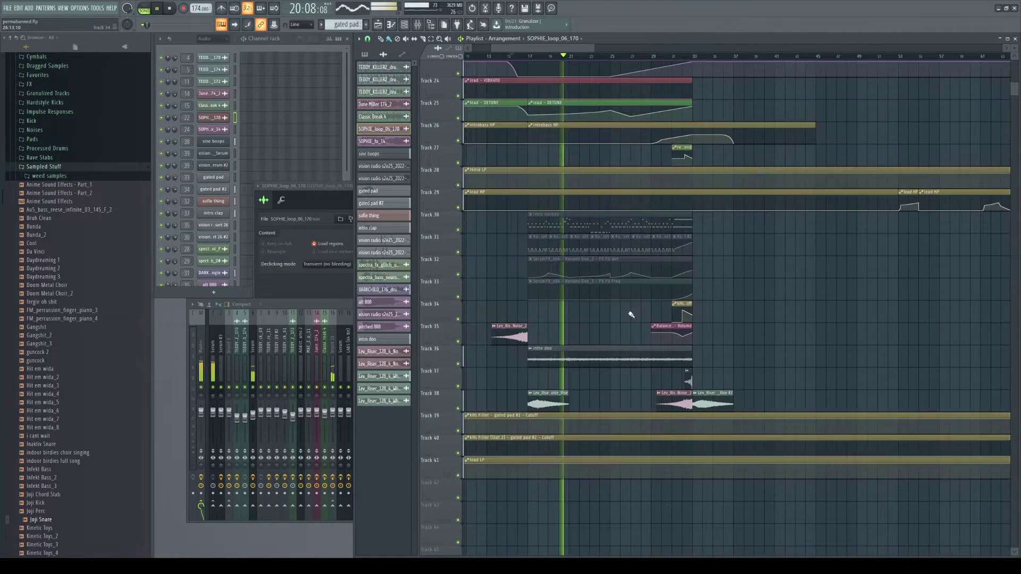
scroll(630, 314, "down", 3)
scroll(625, 323, "up", 5)
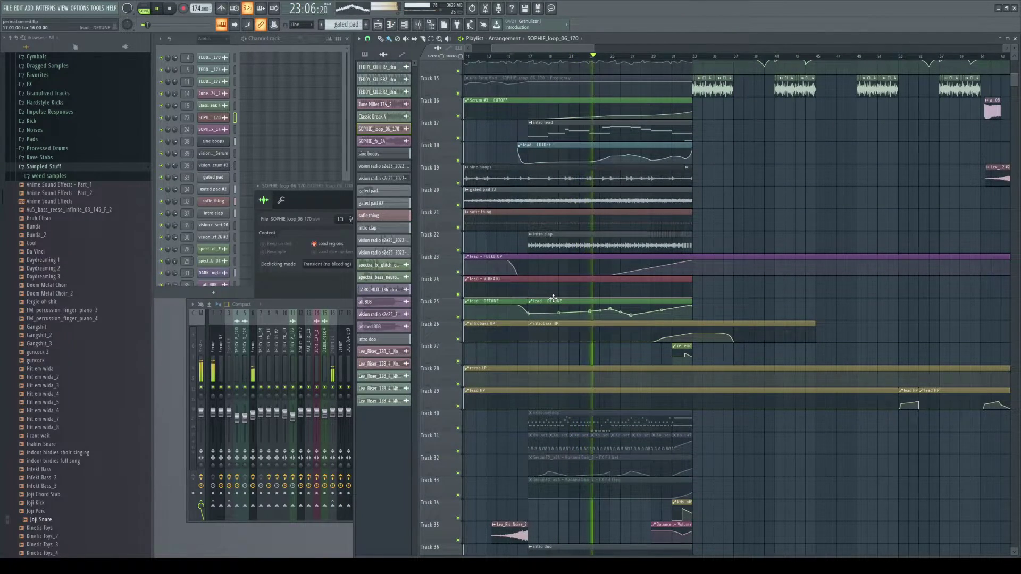
scroll(734, 292, "up", 4)
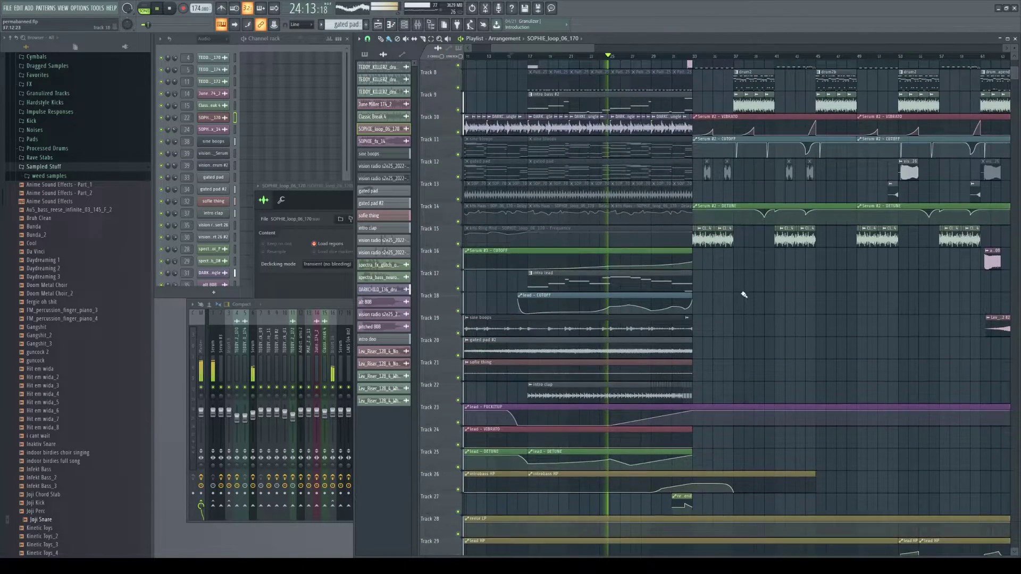
key("space")
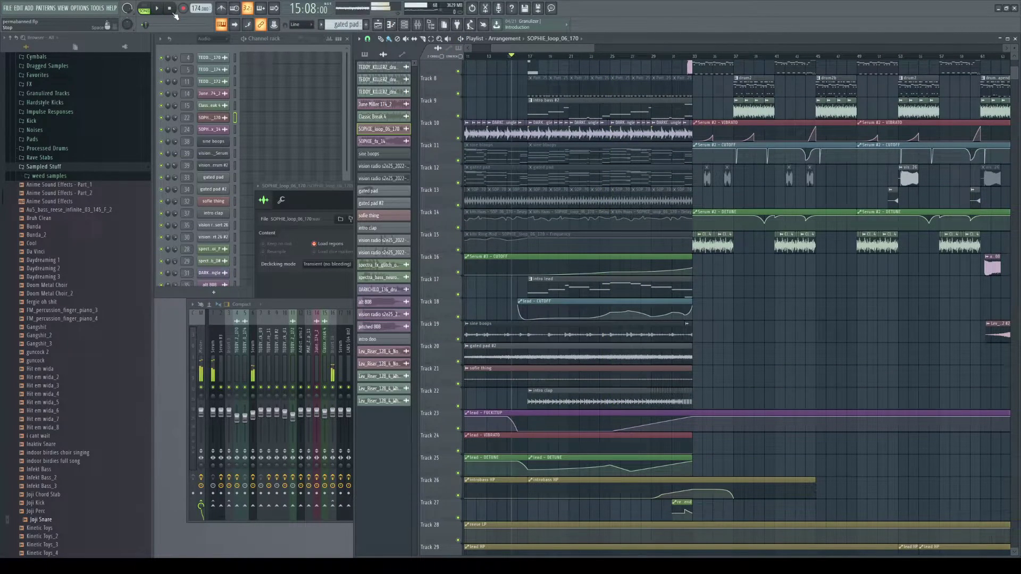
- Solo intro bass #2 on track 9, play it from 16:14:00 and stop playback
scroll(689, 187, "up", 3)
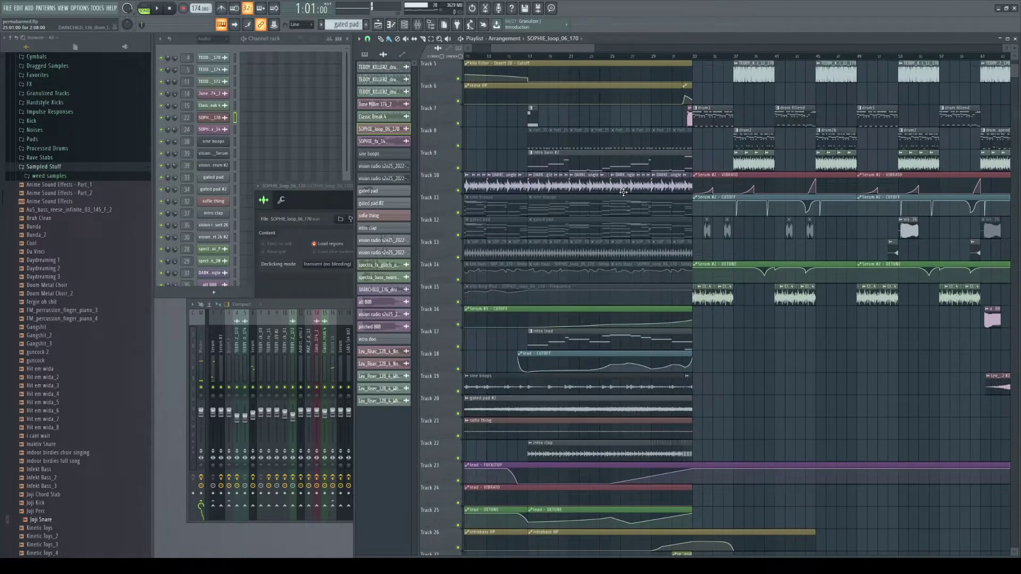
scroll(510, 166, "up", 4)
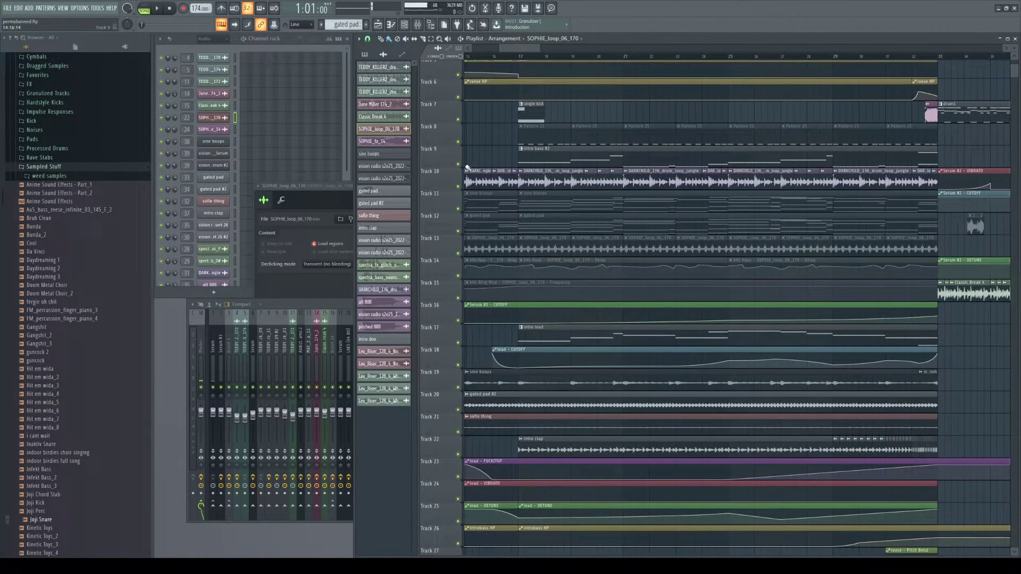
right_click(459, 165)
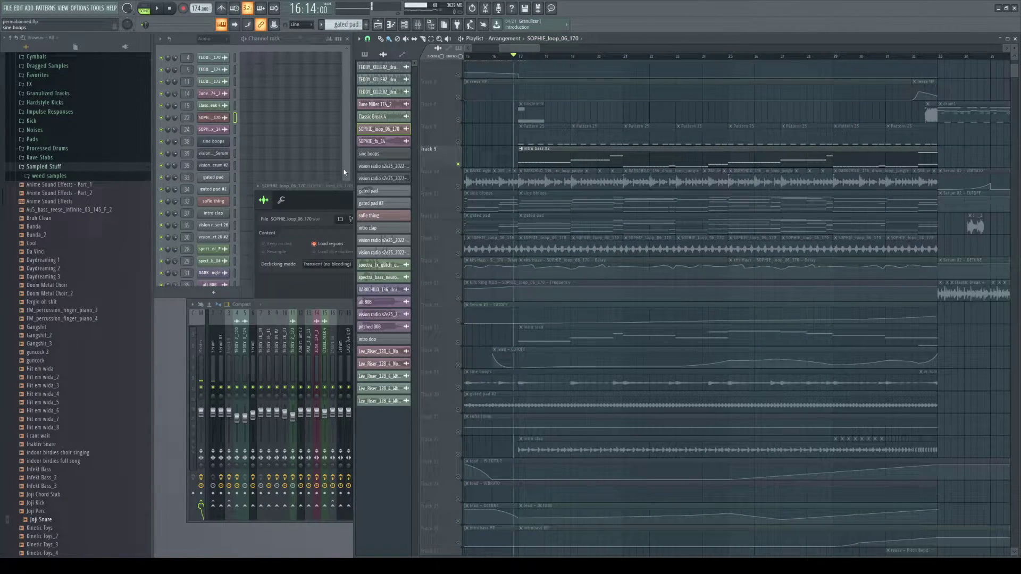
key("space")
left_click(340, 187)
left_click(479, 187)
left_click_drag(623, 179, 602, 180)
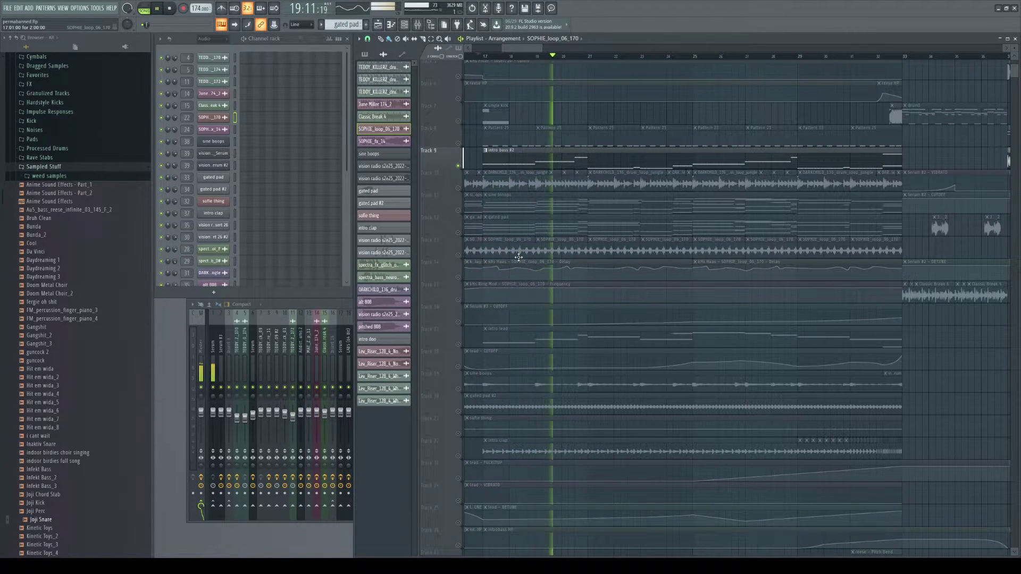
key("space")
- Unmute the intro lead on track 17 and the lead cutoff automation on track 18, and play them with the intro bass
scroll(517, 260, "down", 3)
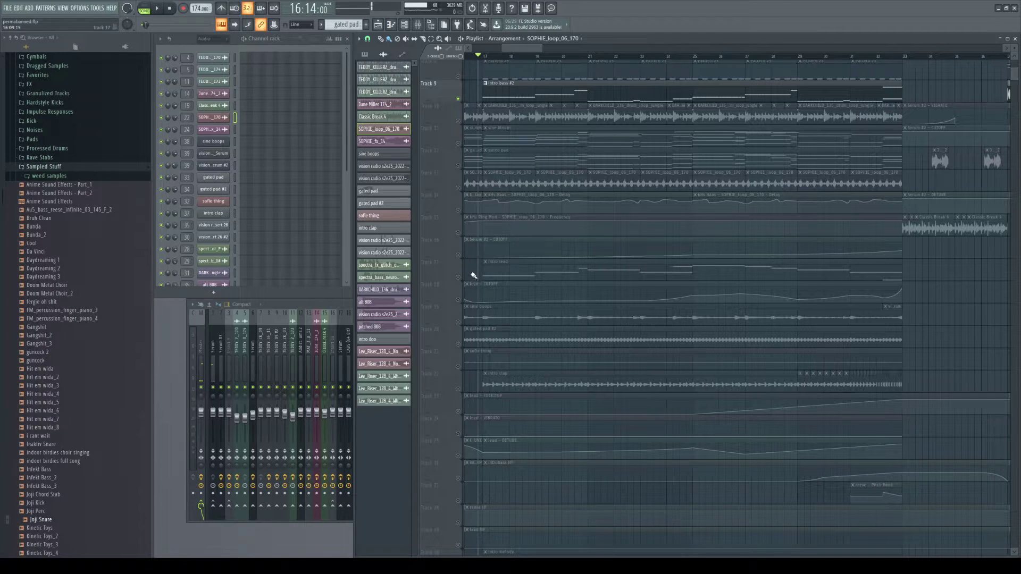
left_click(458, 278)
left_click(458, 300)
left_click_drag(544, 270, 595, 290)
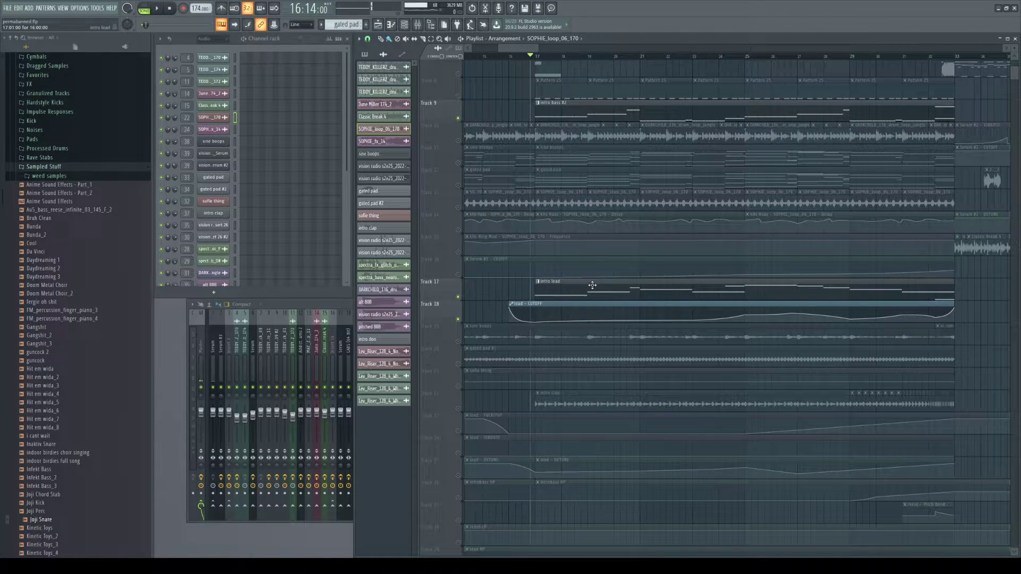
scroll(592, 285, "down", 1)
key("space")
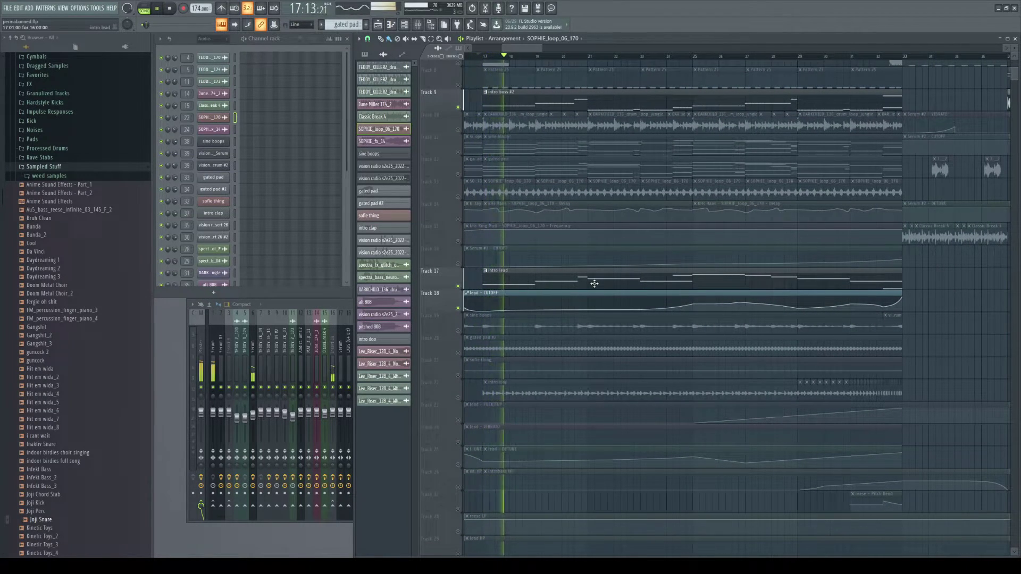
- Unmute the lead automation on tracks 23 to 25 during playback, and stop playback
scroll(594, 283, "down", 4)
left_click_drag(458, 331, 456, 384)
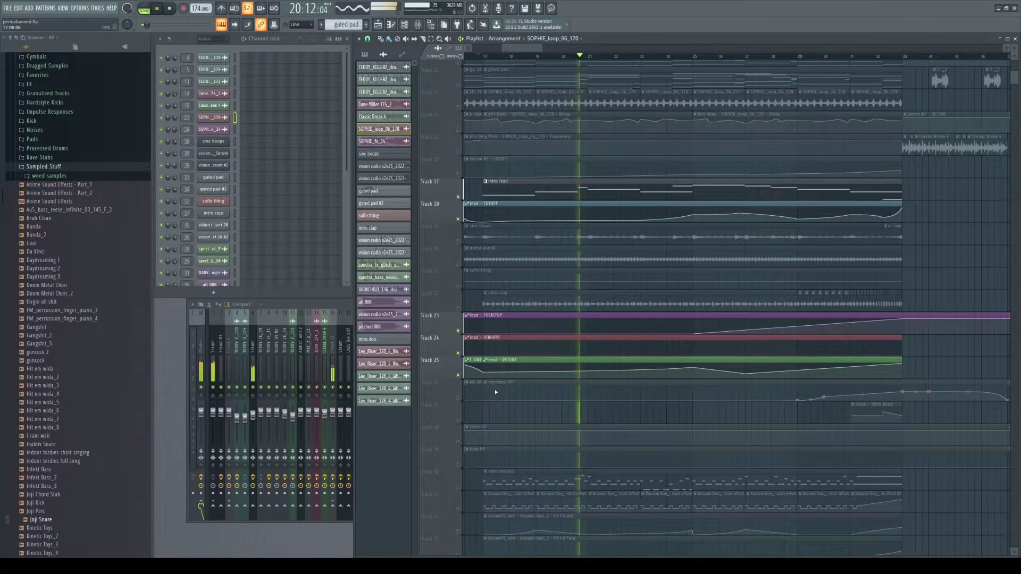
key("space")
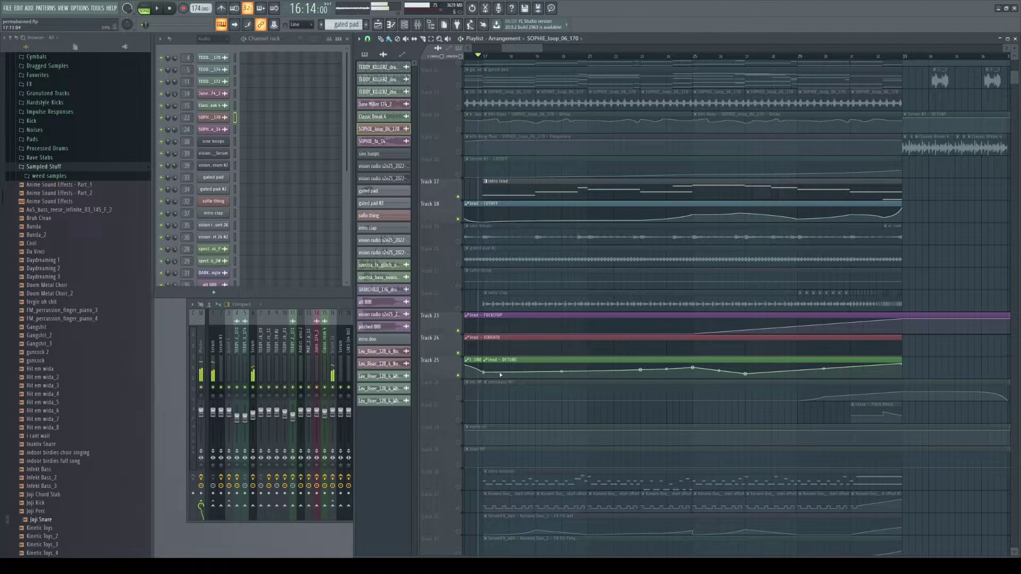
- Solo the intro clap on track 22, play it from 16:14:00 and stop playback
left_click_drag(458, 241, 458, 290)
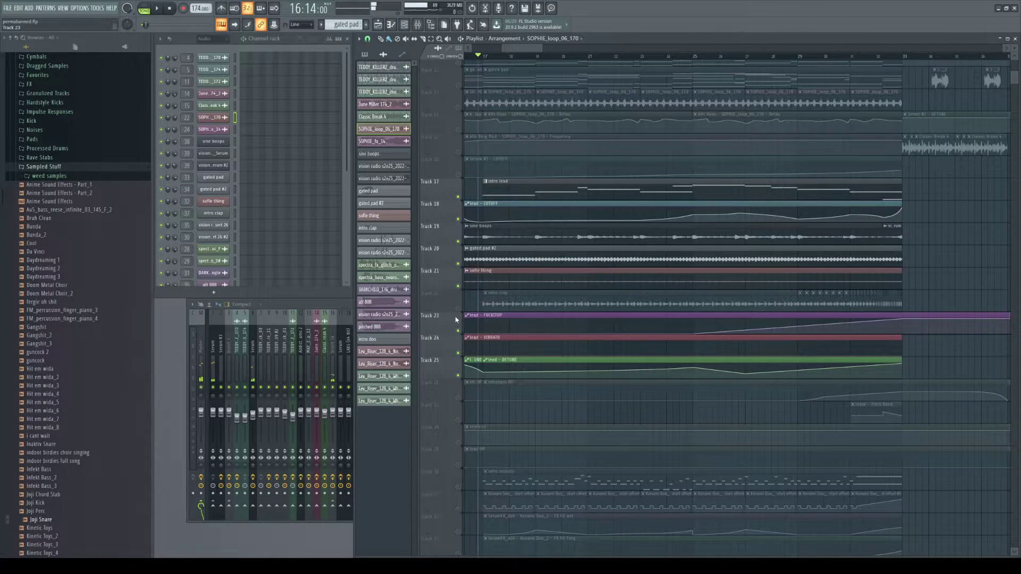
left_click(458, 309)
right_click(458, 309)
key("space")
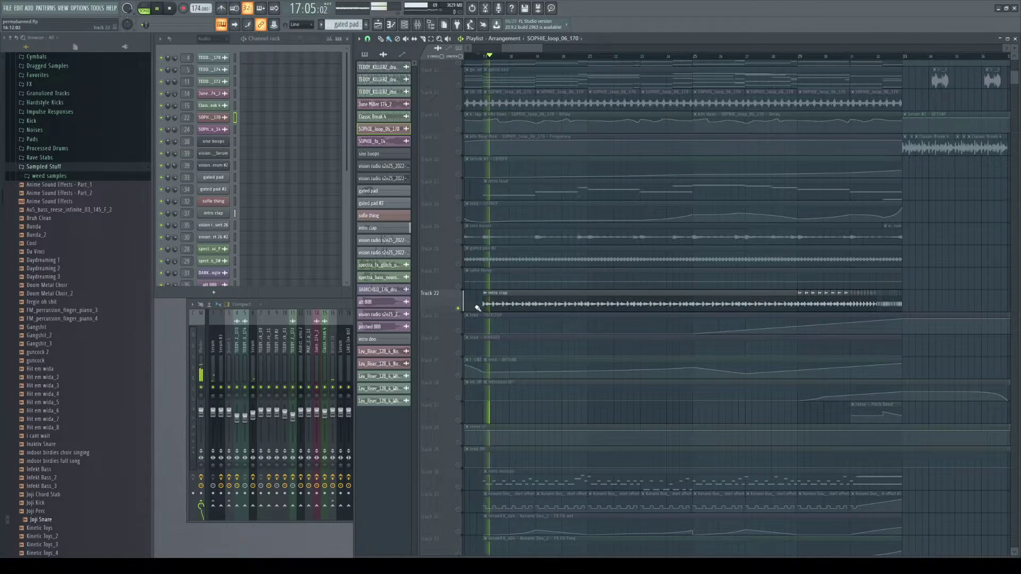
scroll(519, 329, "down", 3)
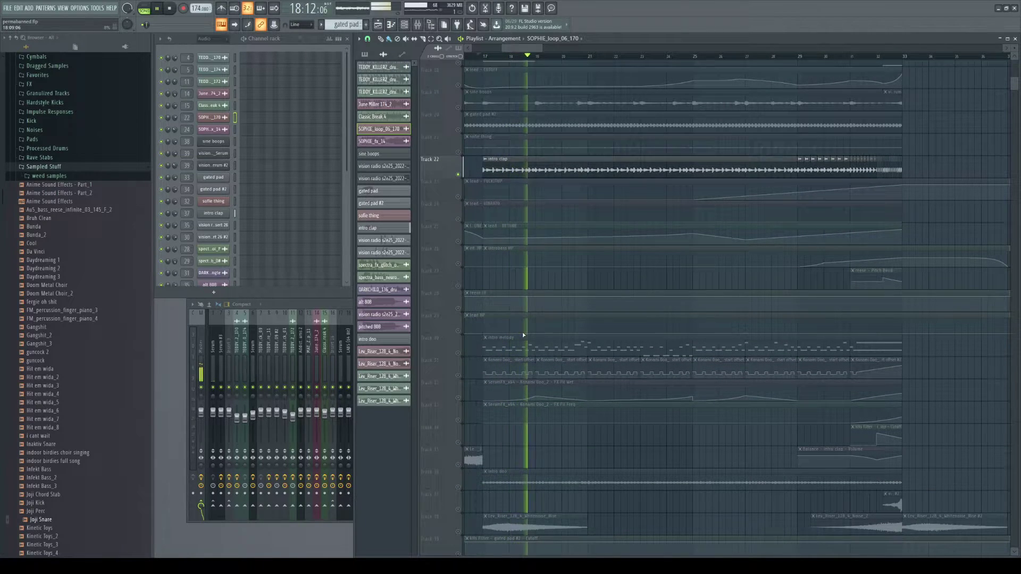
key("space")
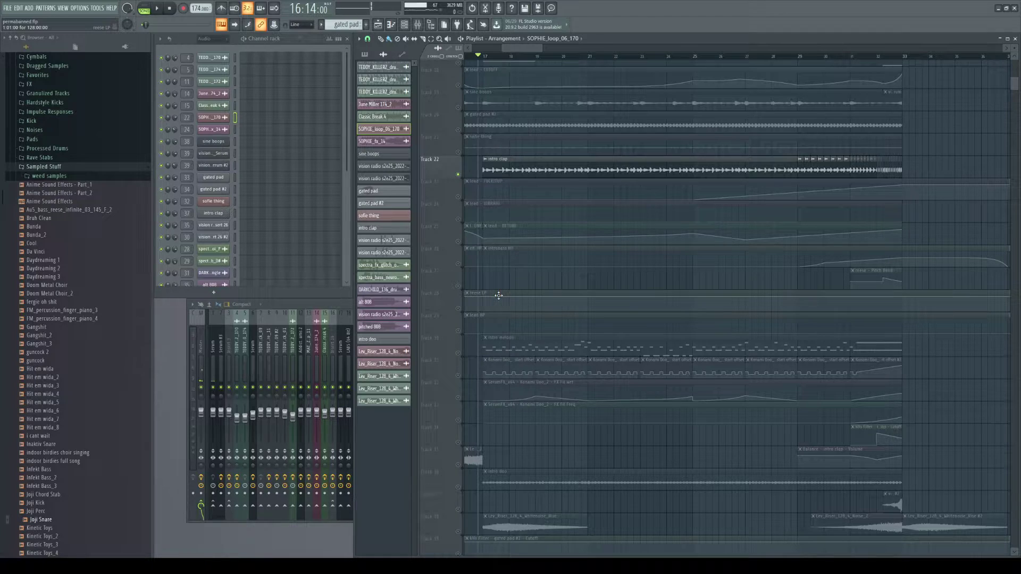
scroll(506, 291, "down", 1)
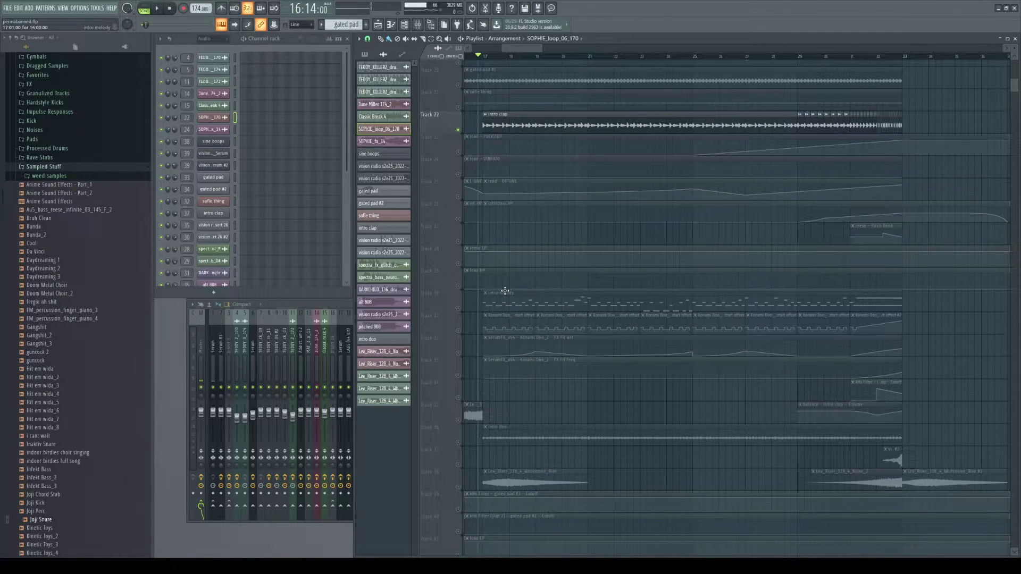
- Solo the intro loop on track 36, play it through the intro and stop playback
scroll(505, 292, "down", 2)
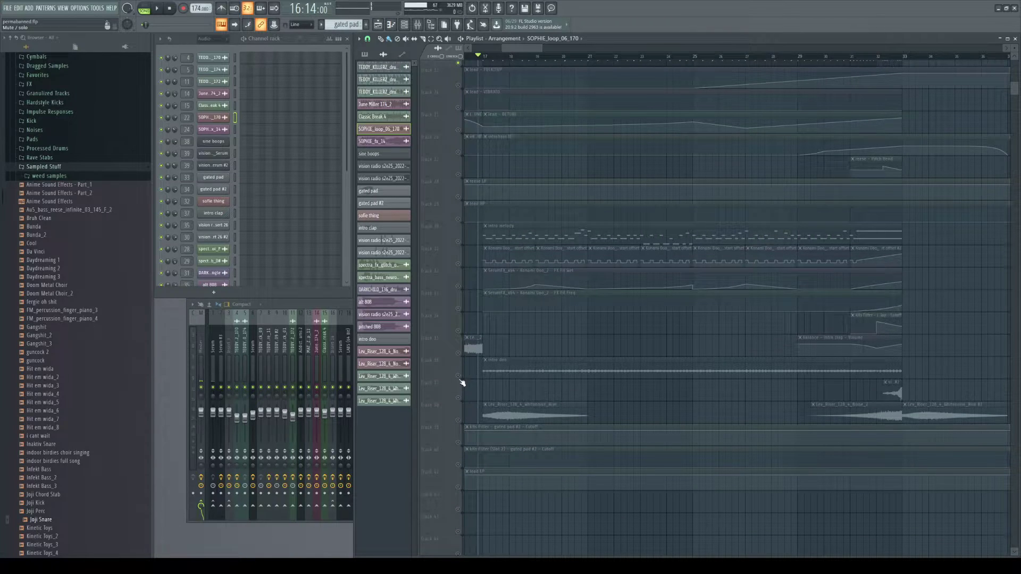
scroll(478, 362, "down", 1)
key("space")
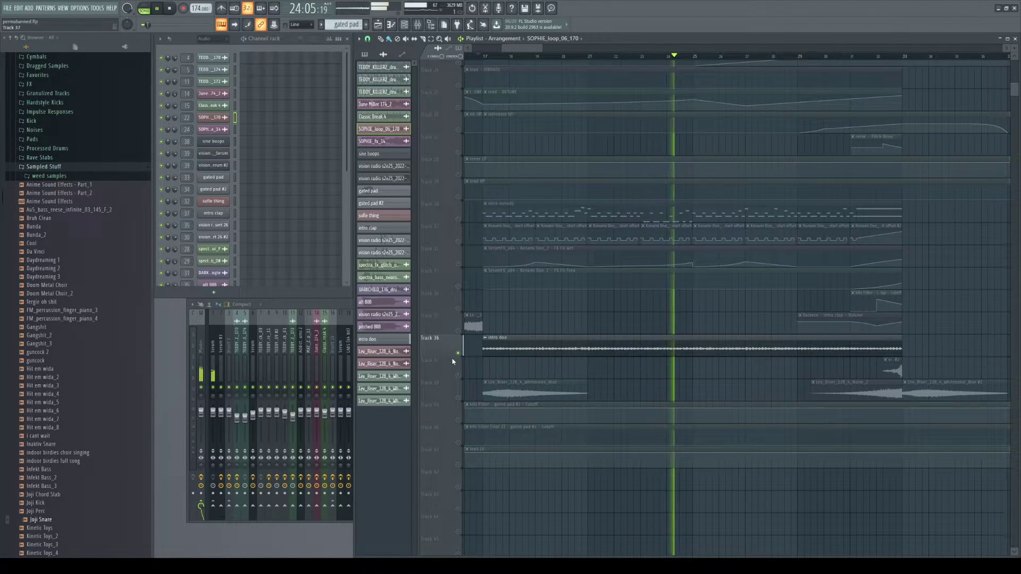
left_click_drag(736, 330, 539, 341)
key("space")
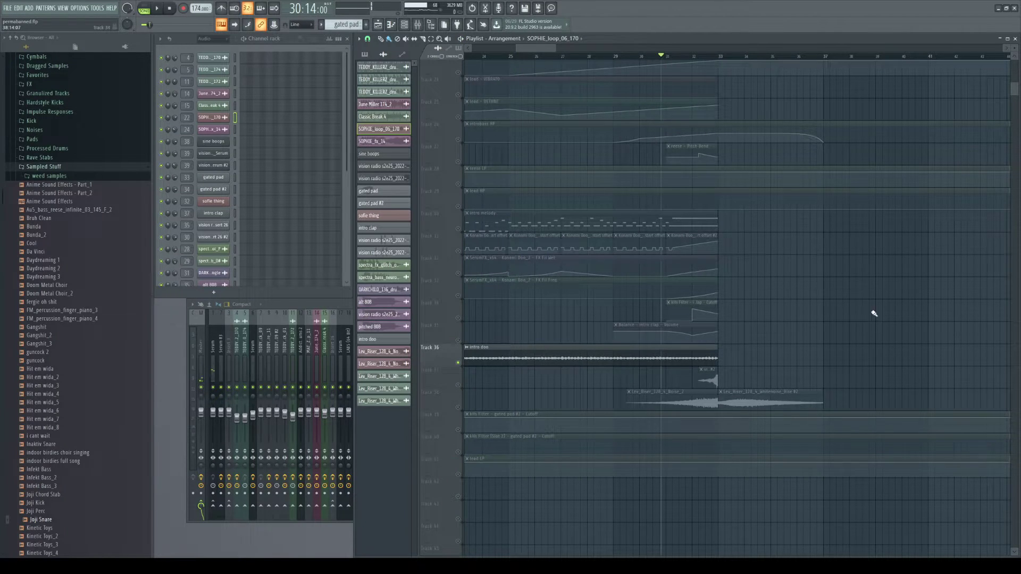
- Play from 30:14:00, unsolo the intro loop so all tracks sound, and stop playback
left_click_drag(873, 313, 731, 327)
key("space")
right_click(459, 400)
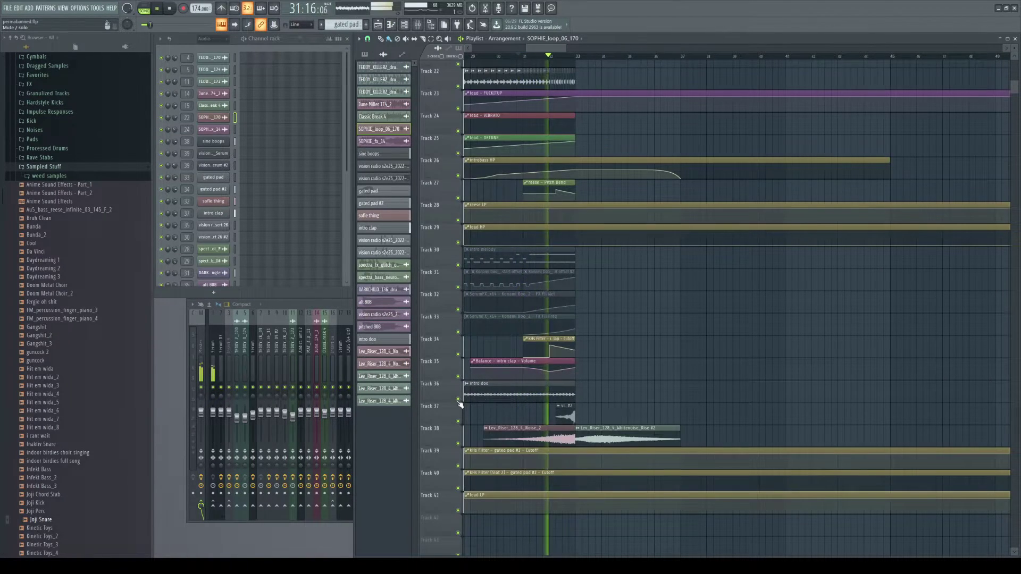
key("space")
scroll(645, 381, "up", 6)
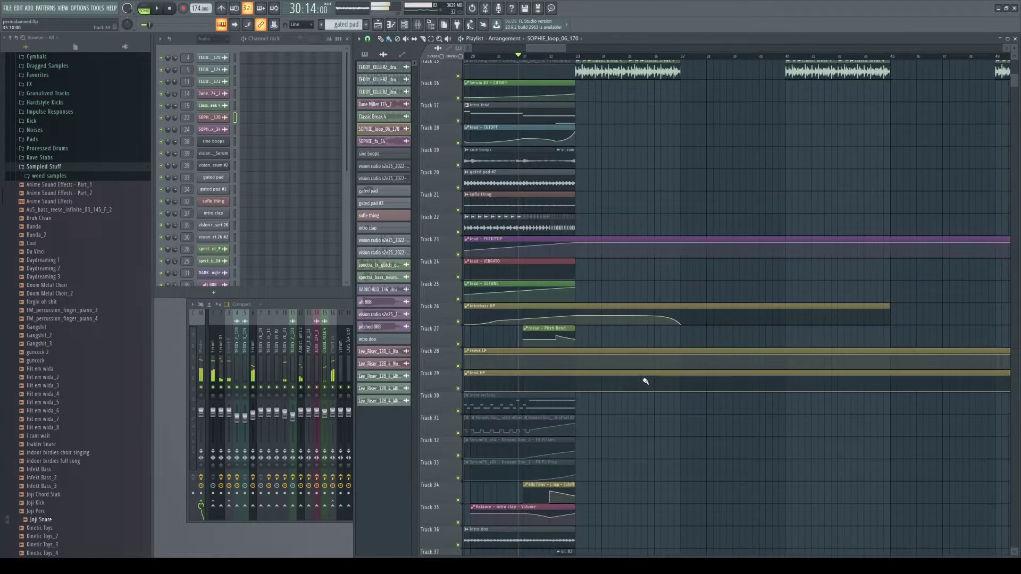
scroll(645, 381, "up", 12)
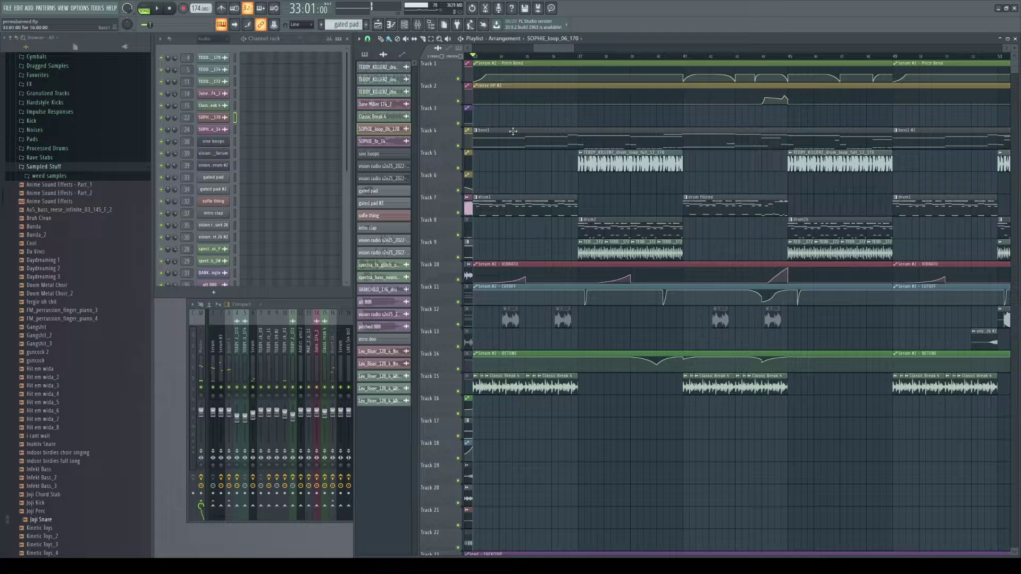
- Switch the picker to the patterns and select bass1
left_click(366, 54)
left_click(379, 68)
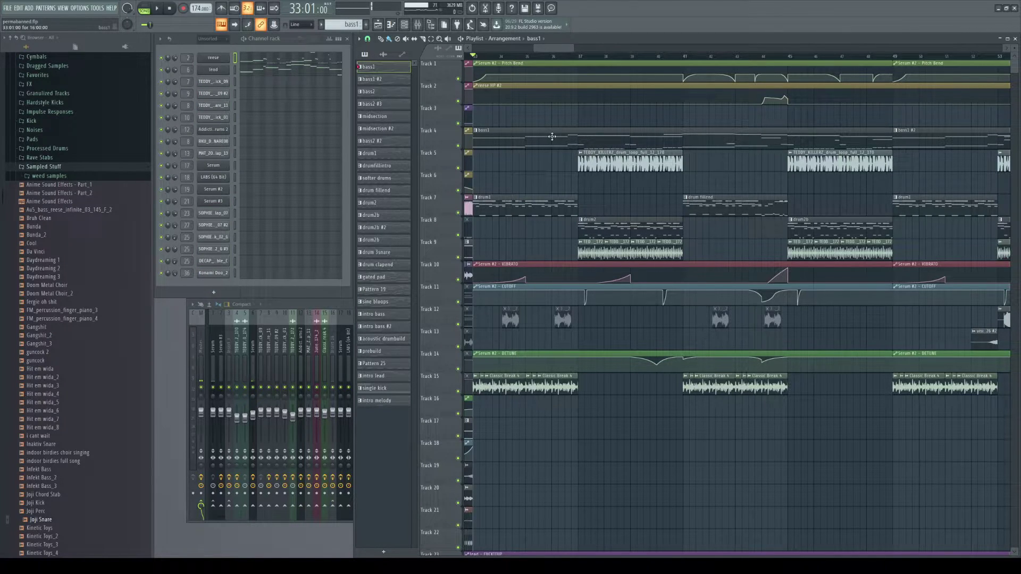
left_click_drag(552, 137, 531, 152)
scroll(522, 177, "down", 3)
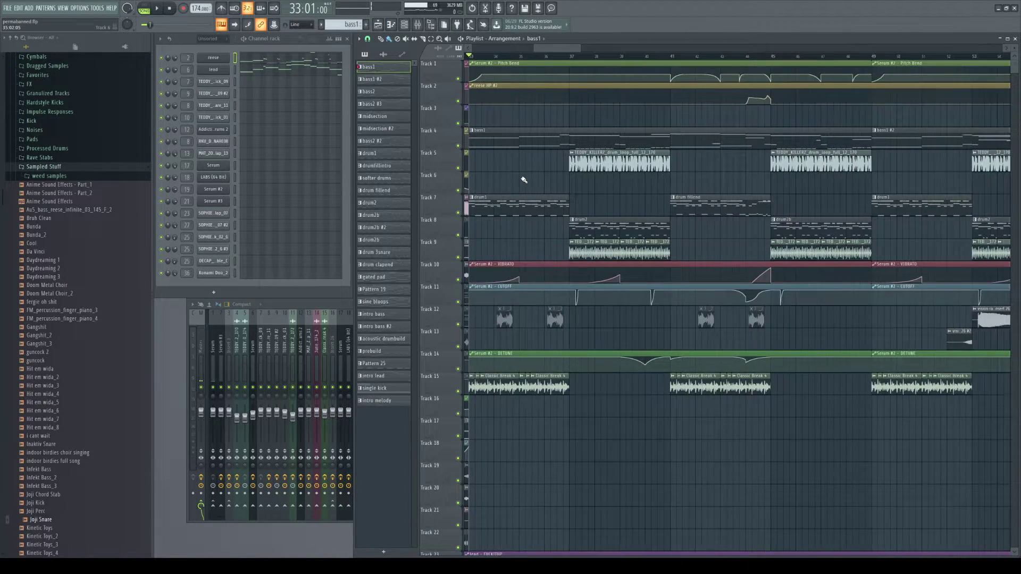
scroll(520, 187, "up", 4)
scroll(481, 191, "left", 1)
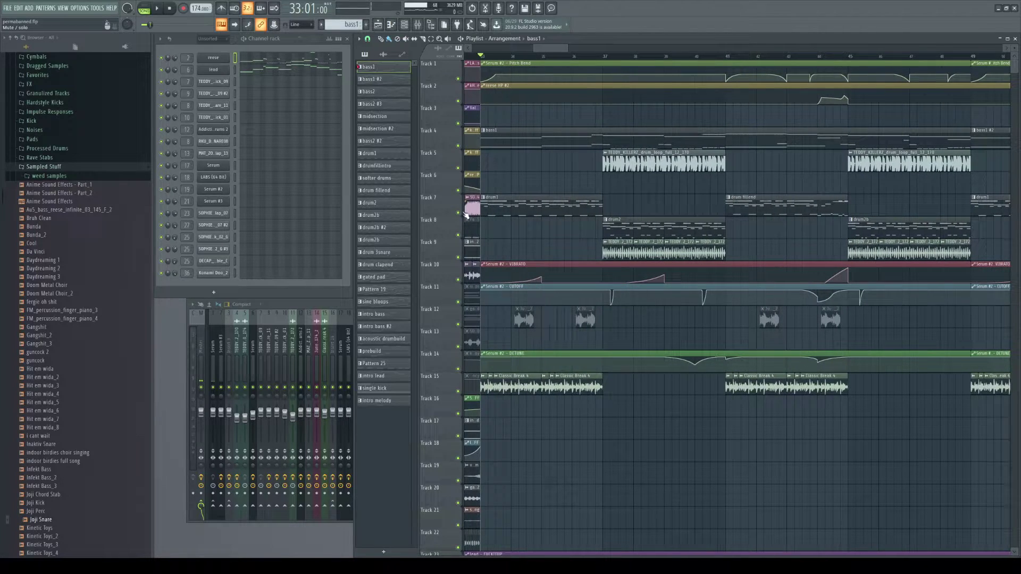
- Mute the drum tracks 5, 7, 8, 9 and 15
left_click(458, 213)
left_click_drag(461, 238, 461, 259)
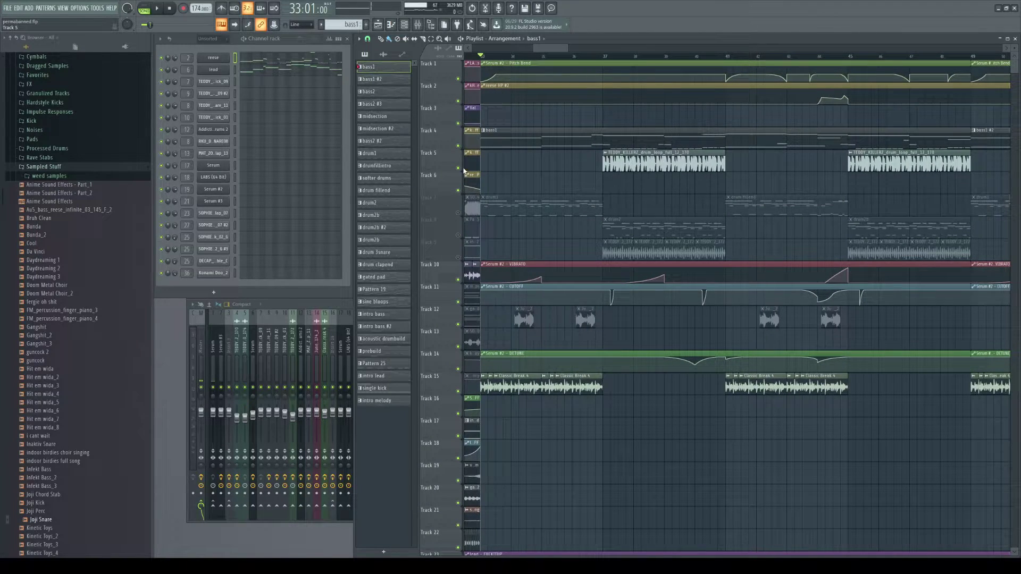
left_click(460, 169)
left_click(458, 392)
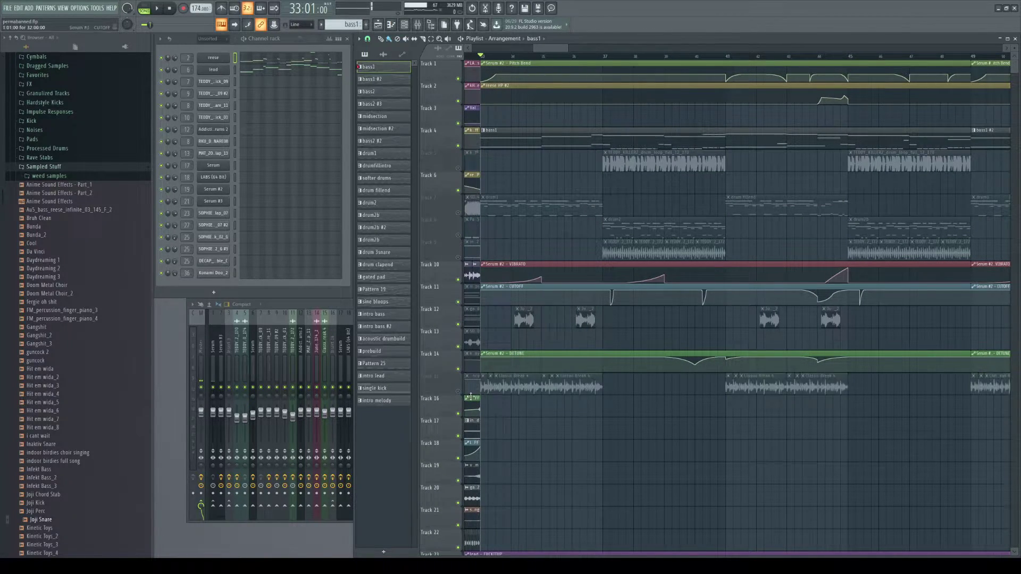
scroll(570, 409, "down", 10)
scroll(571, 400, "up", 10)
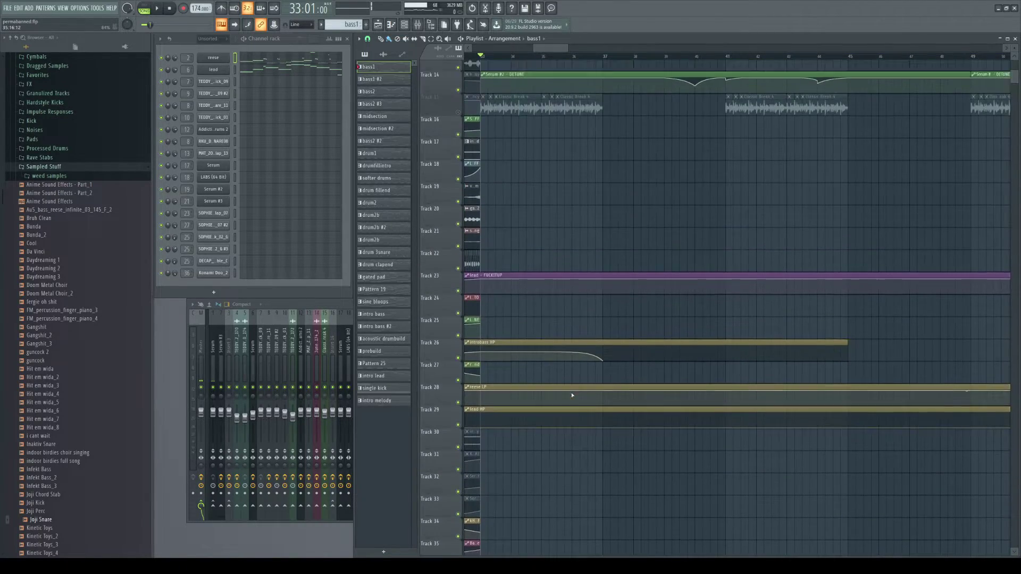
- Play the bass1 section with its automation from 33:01:00, and reset the playhead to the song start
key("space")
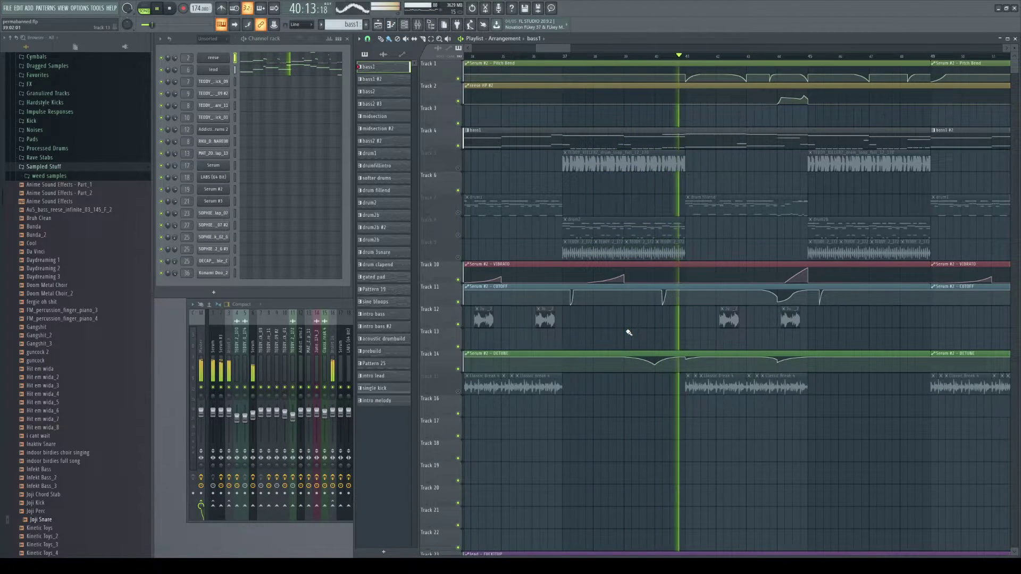
left_click_drag(783, 332, 621, 344)
scroll(620, 343, "down", 2)
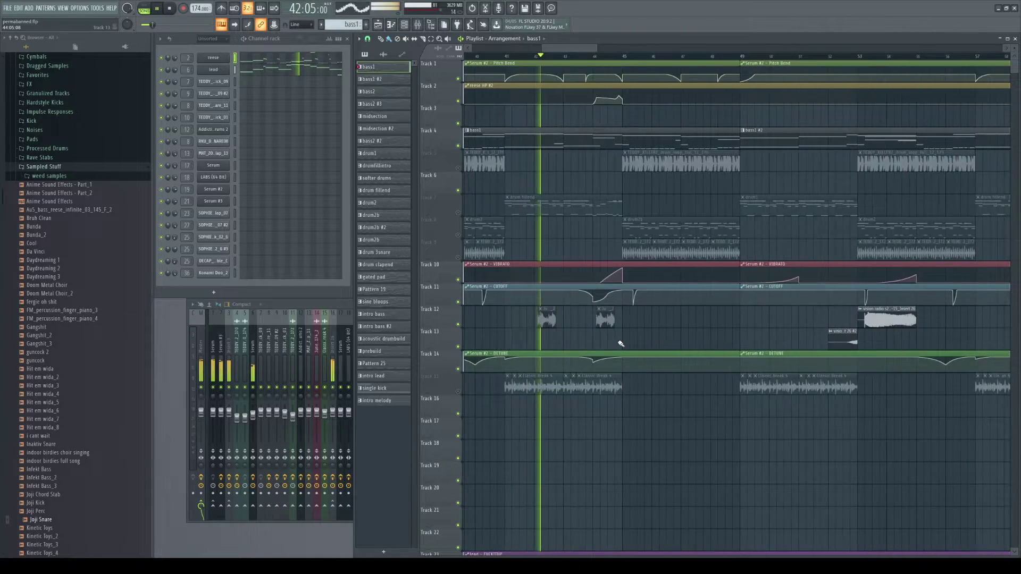
scroll(620, 344, "down", 3)
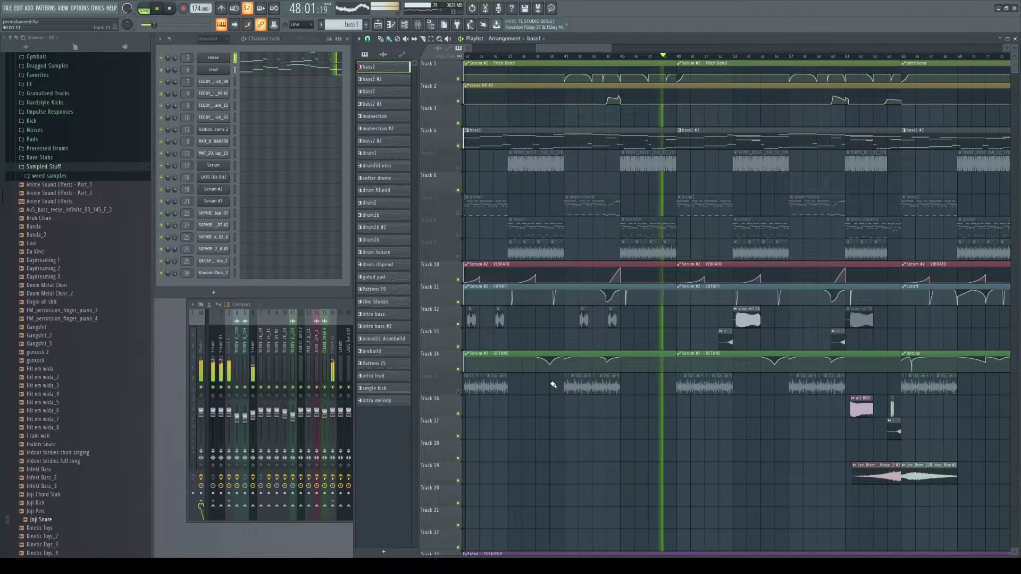
key("space")
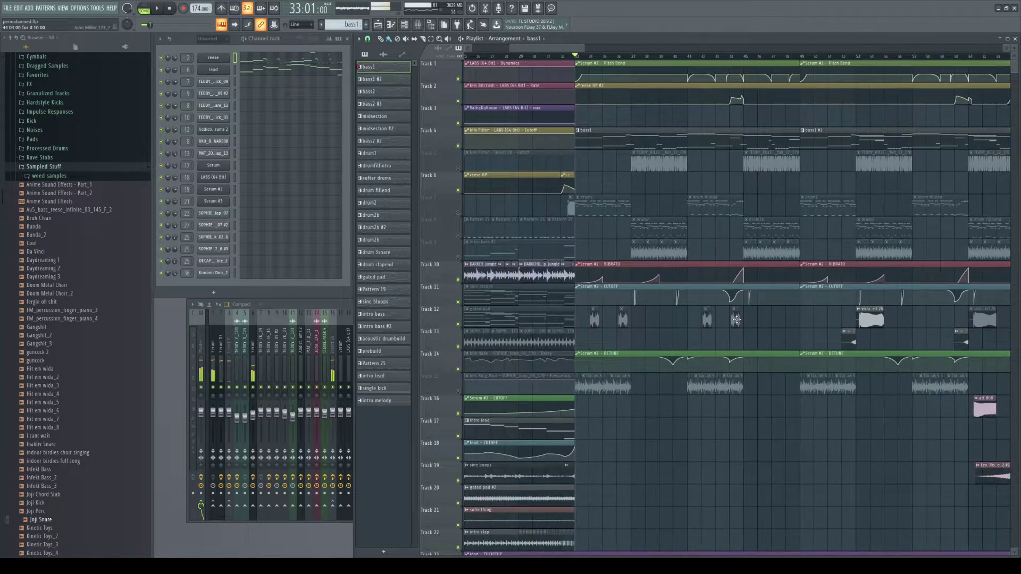
left_click(171, 8)
scroll(721, 215, "up", 4)
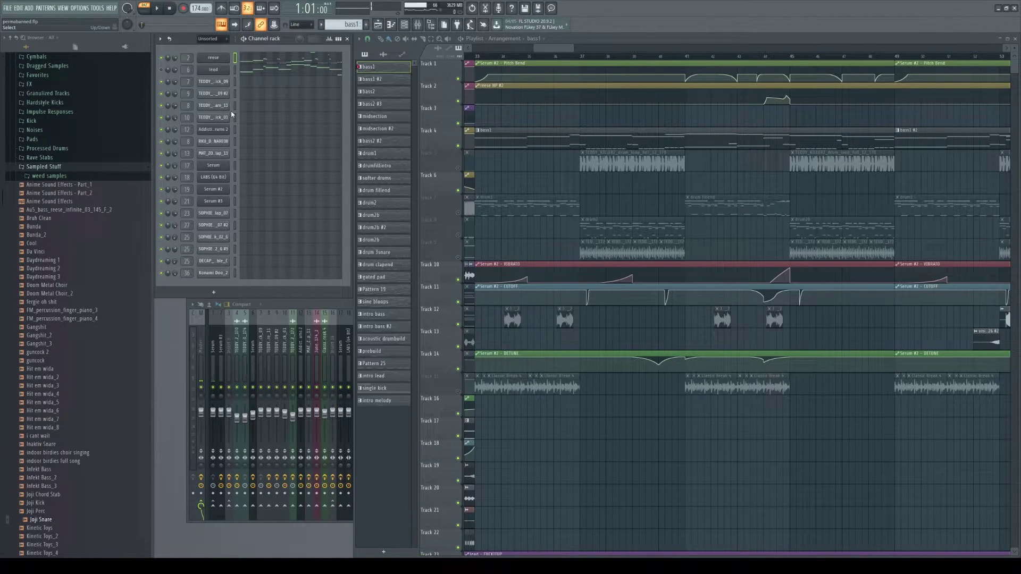
- Play the bass1 pattern on its own, check the reese notes in the piano roll, and stop playback
left_click_drag(318, 304, 313, 330)
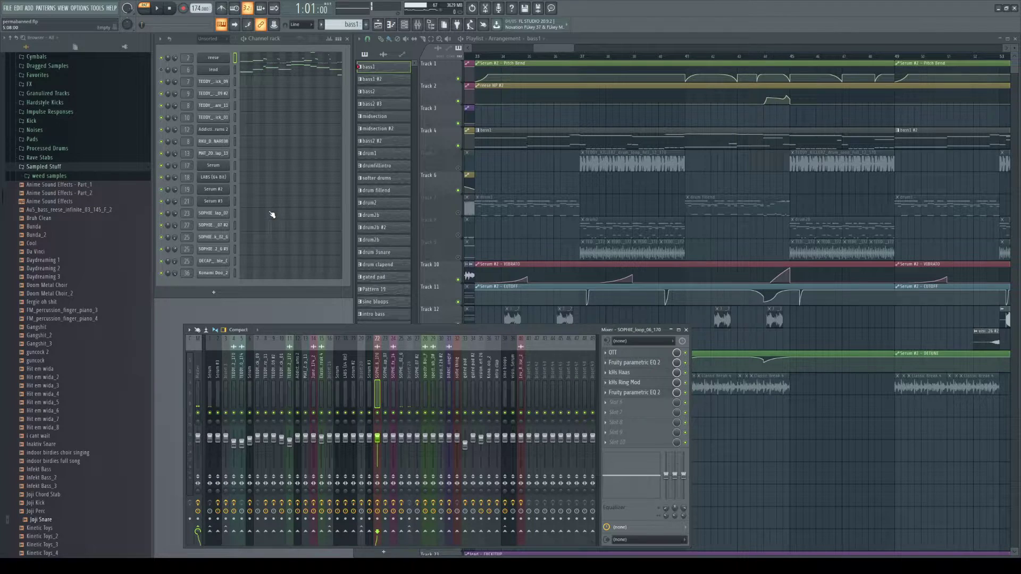
key("space")
key("F7")
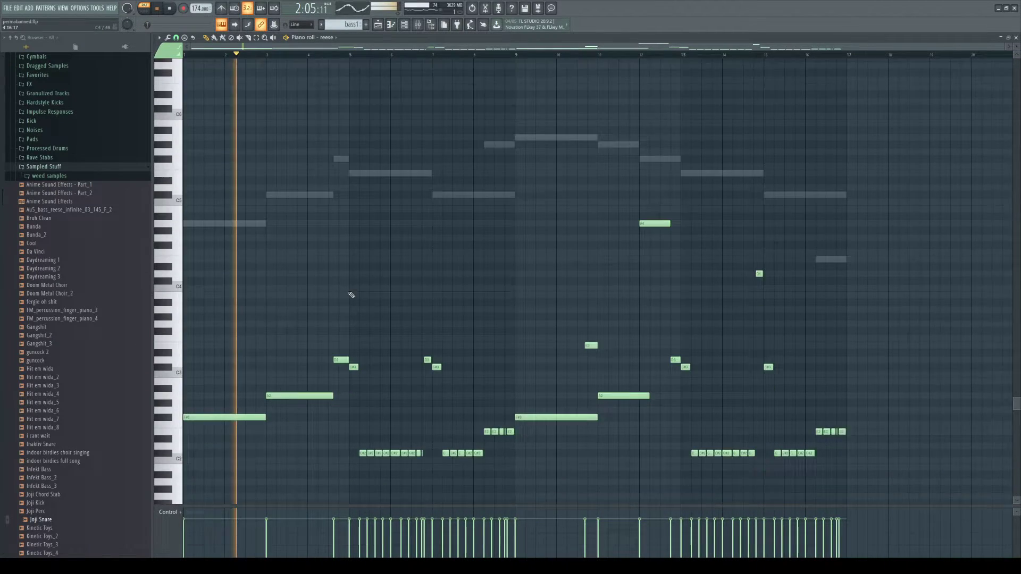
left_click(1016, 37)
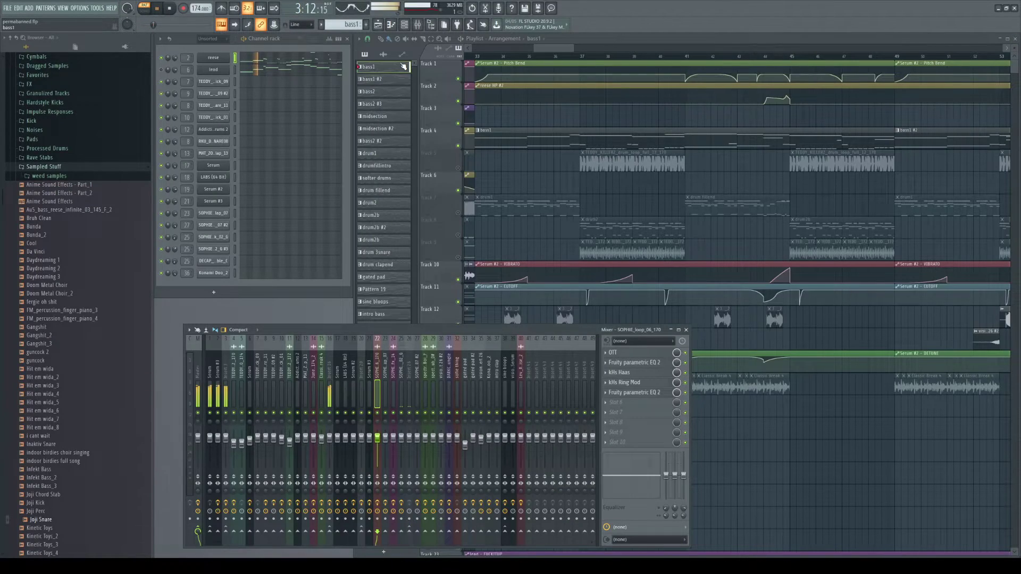
key("space")
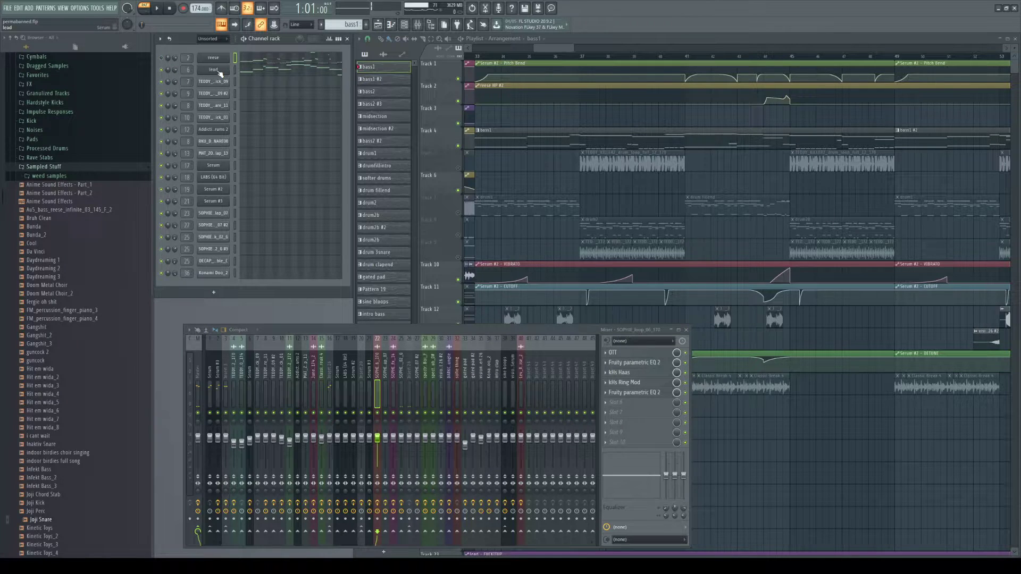
- Play the bass1 pattern again and show the lead's Serum settings and mixer effects chain, closing the plugin when done
key("space")
left_click(218, 71)
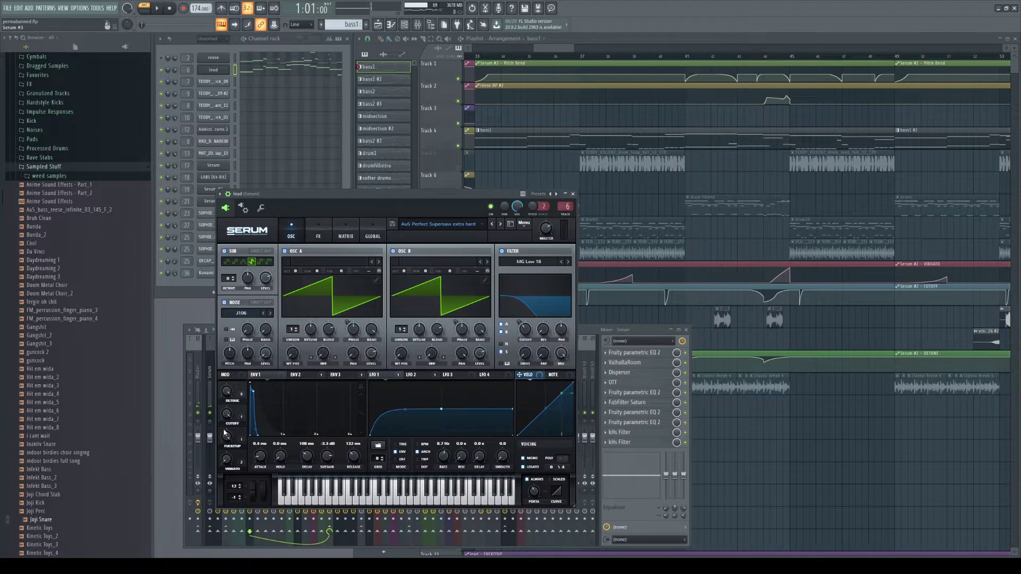
left_click(226, 76)
left_click(650, 207)
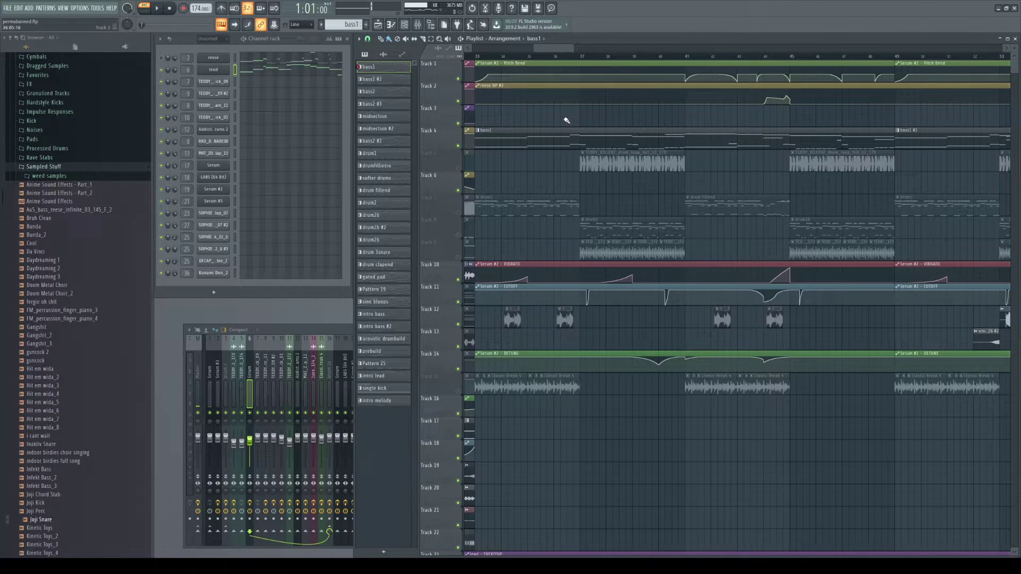
- Solo the drum patterns on track 7 and unmute tracks 5, 8, 9, 12 and 15 alongside them
left_click_drag(544, 146, 536, 145)
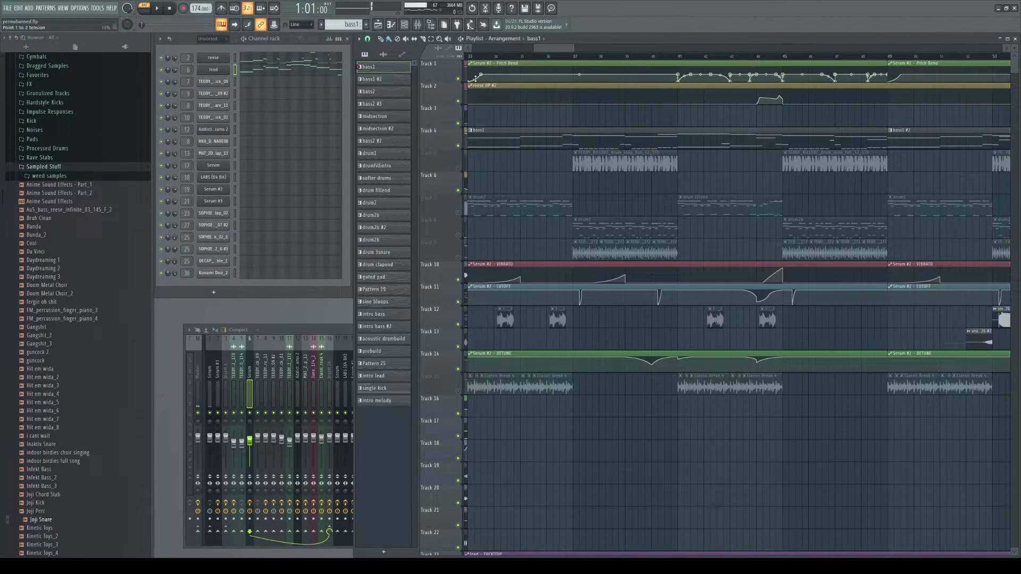
left_click(468, 56)
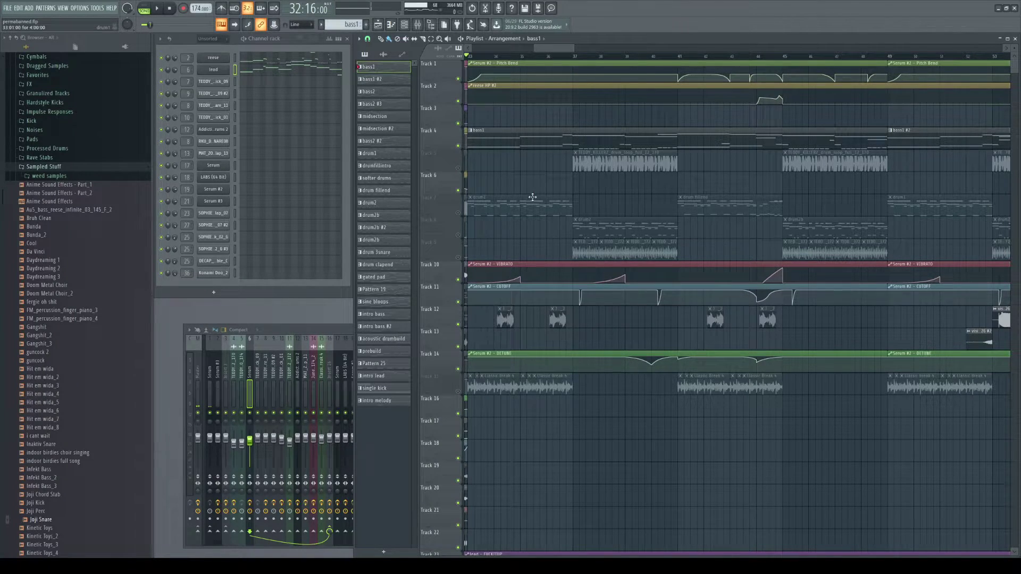
right_click(458, 212)
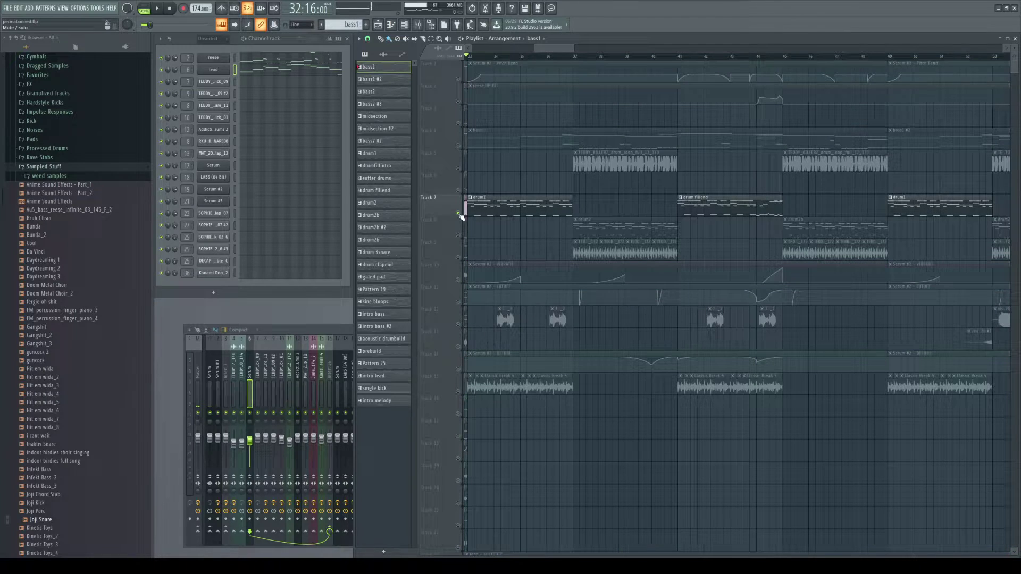
left_click(458, 235)
left_click(458, 258)
left_click(458, 168)
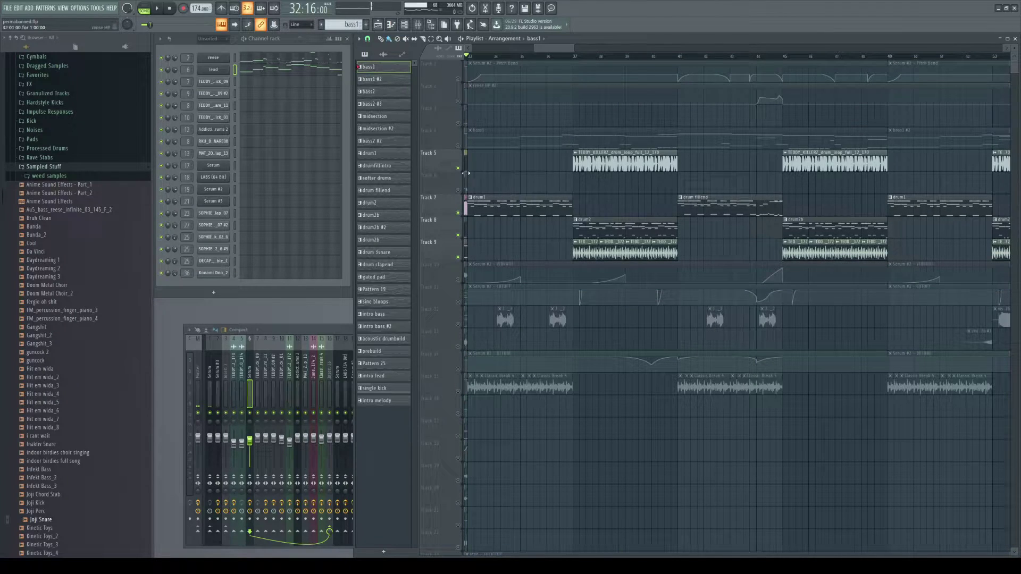
left_click(458, 392)
left_click(457, 324)
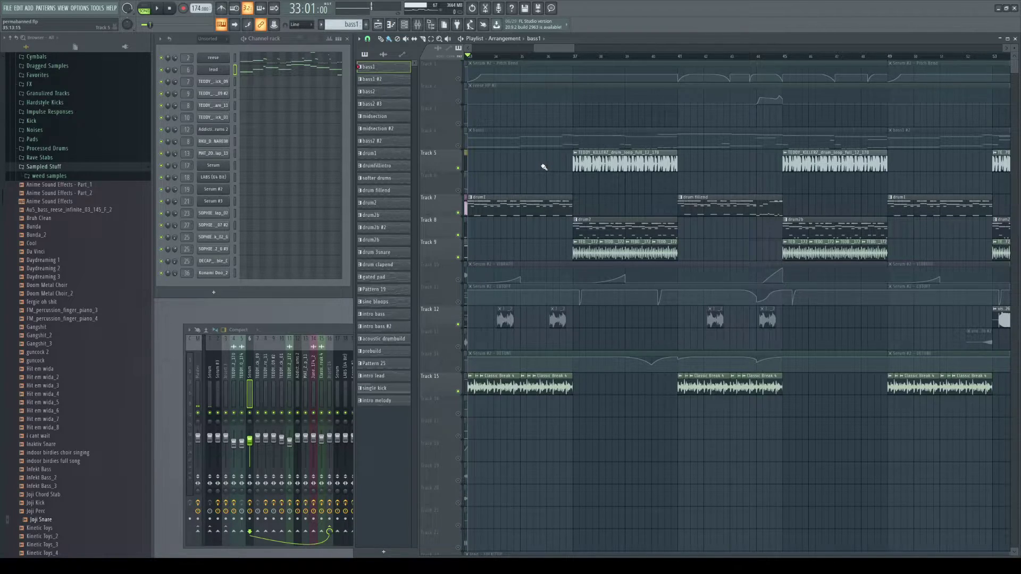
- Play the combined drum tracks from 33:01:00, and reset the playhead to the song start
left_click_drag(543, 167, 549, 172)
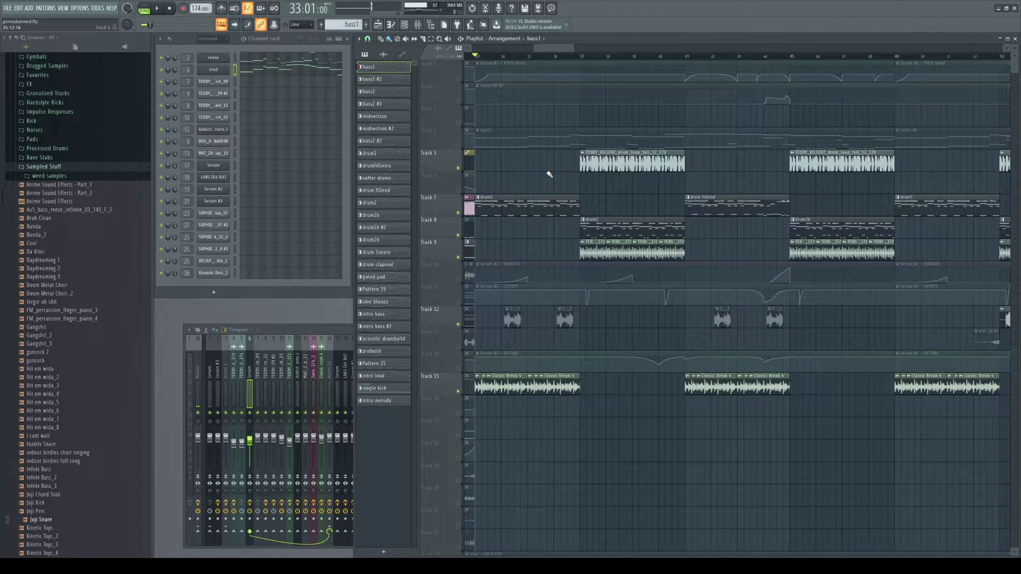
key("space")
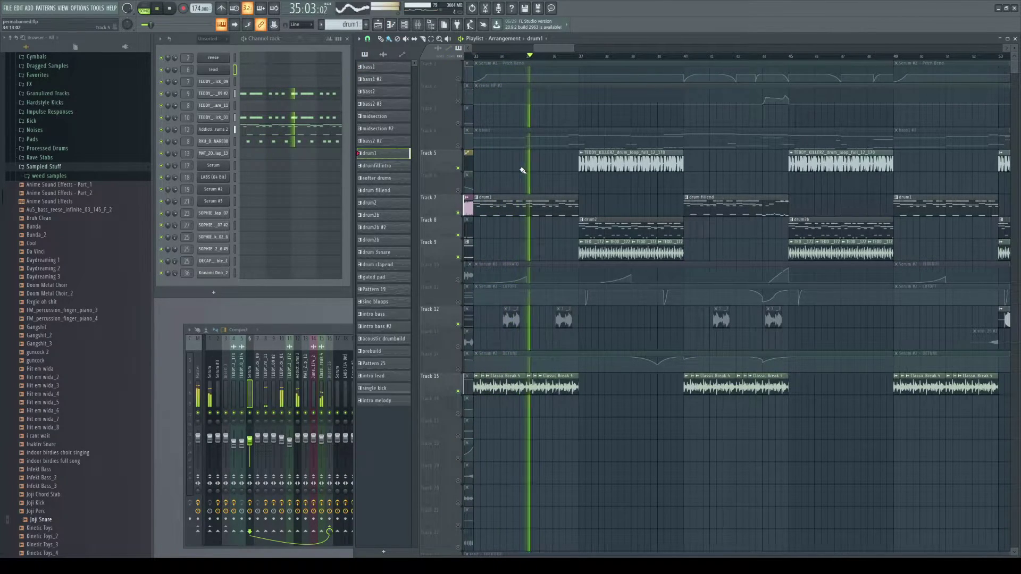
scroll(523, 176, "down", 5)
scroll(524, 192, "up", 7)
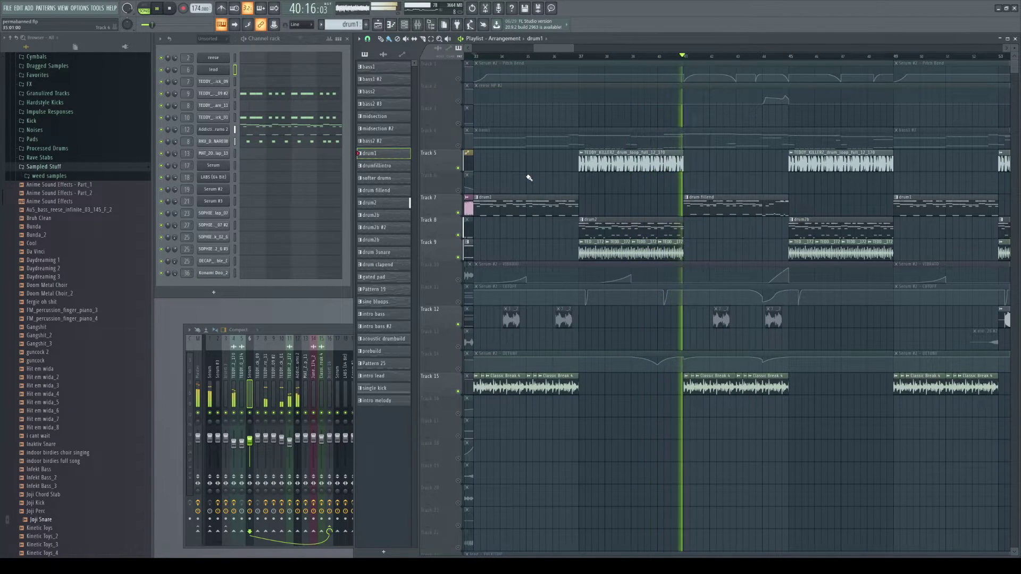
key("space")
left_click(170, 9)
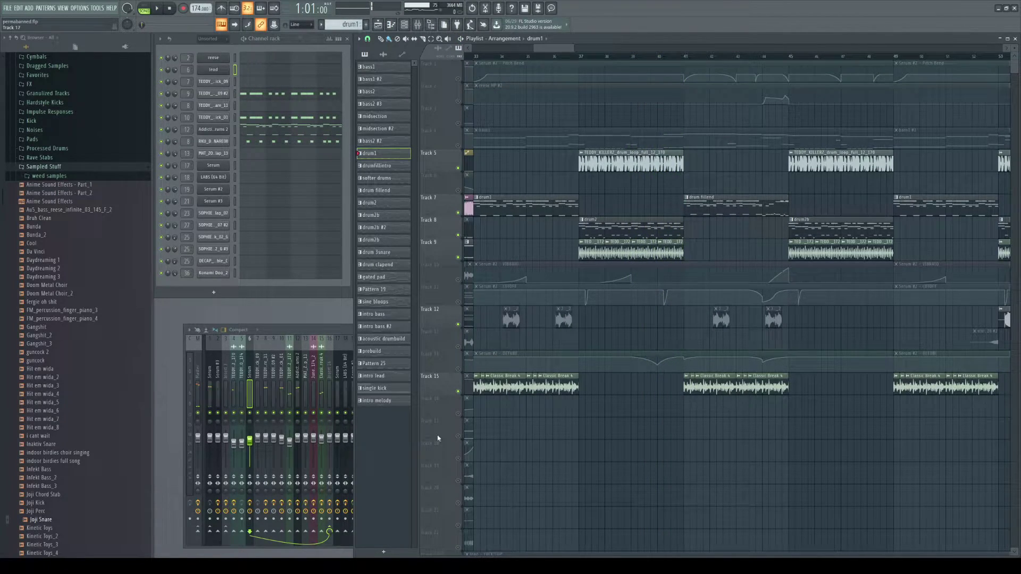
- Solo the Classic Break loop on track 15 and play it from 33:01:00
left_click(458, 393, "ctrl")
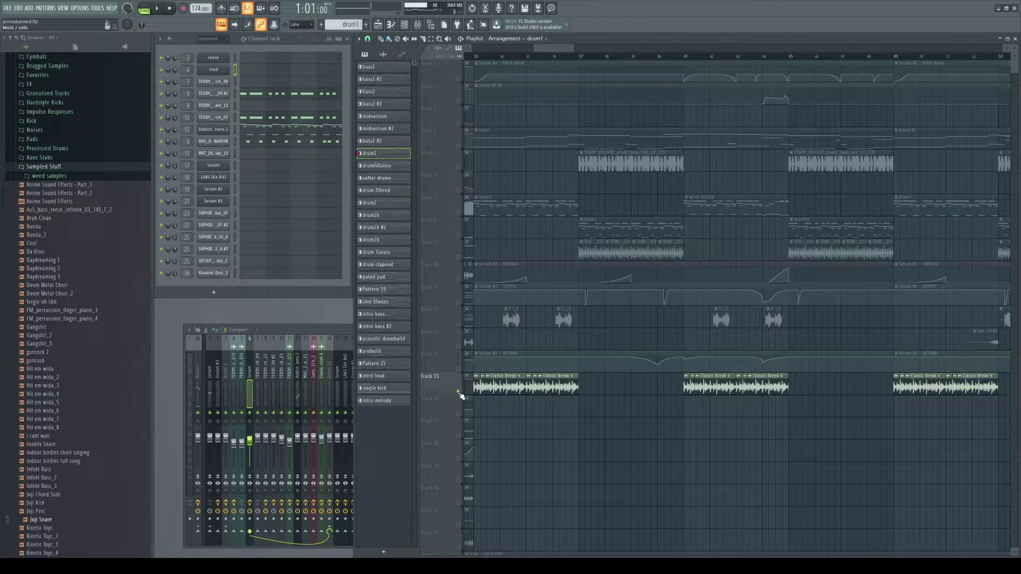
left_click(477, 60)
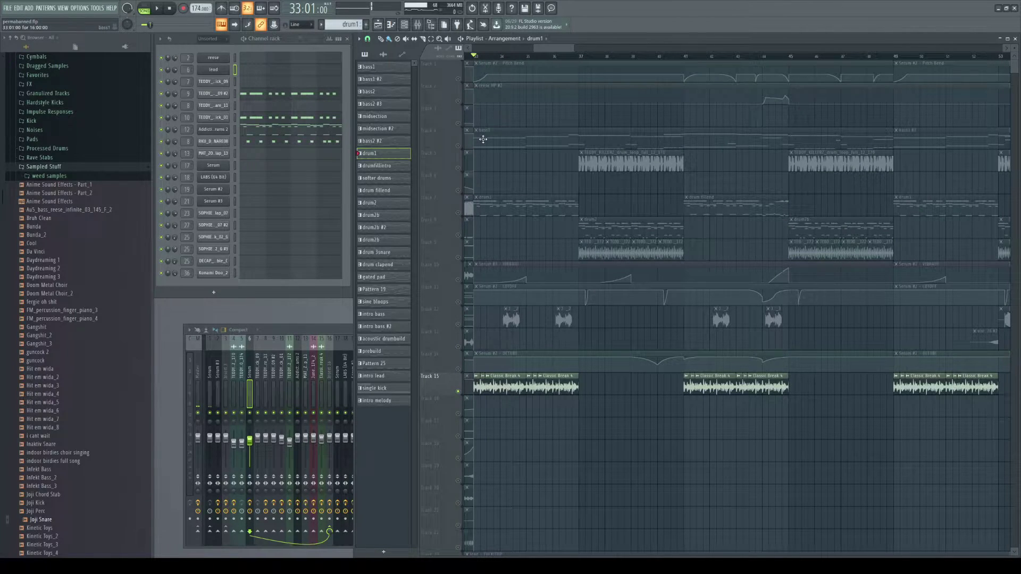
key("space")
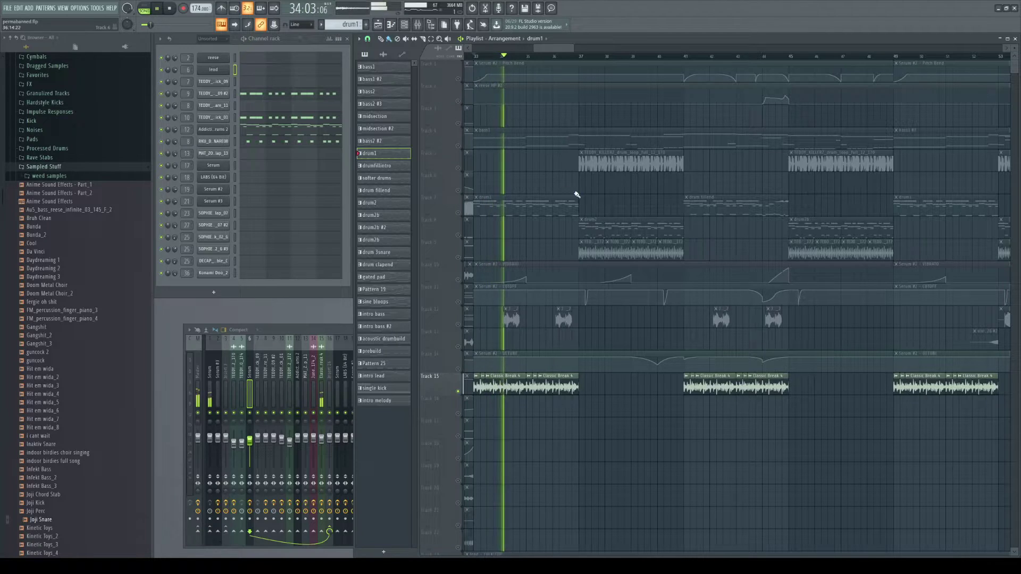
- Unmute the TEDDY_KILLERZ loops on tracks 5 and 9 and play them together with the Classic Break loop
left_click(458, 169)
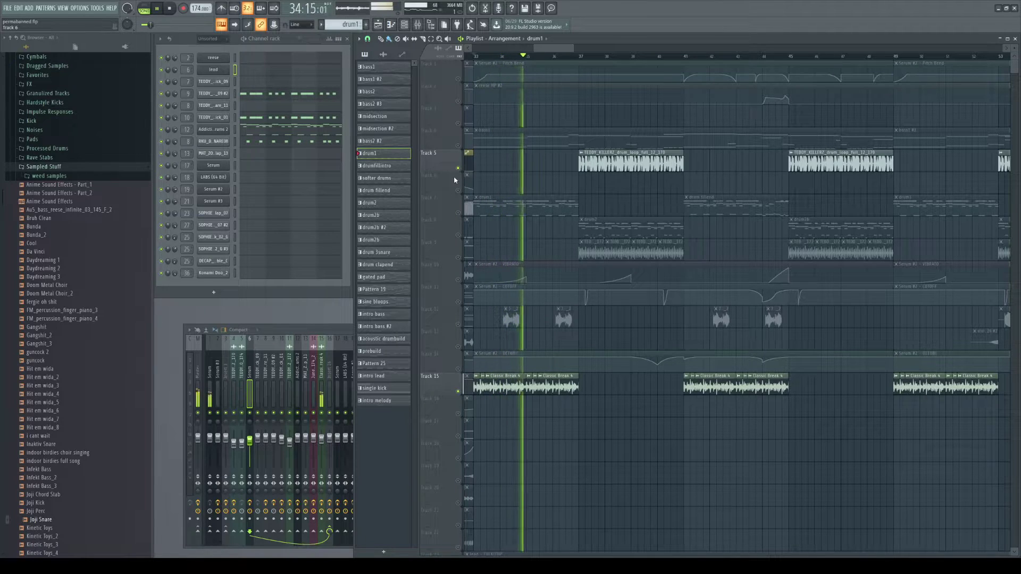
left_click(458, 258)
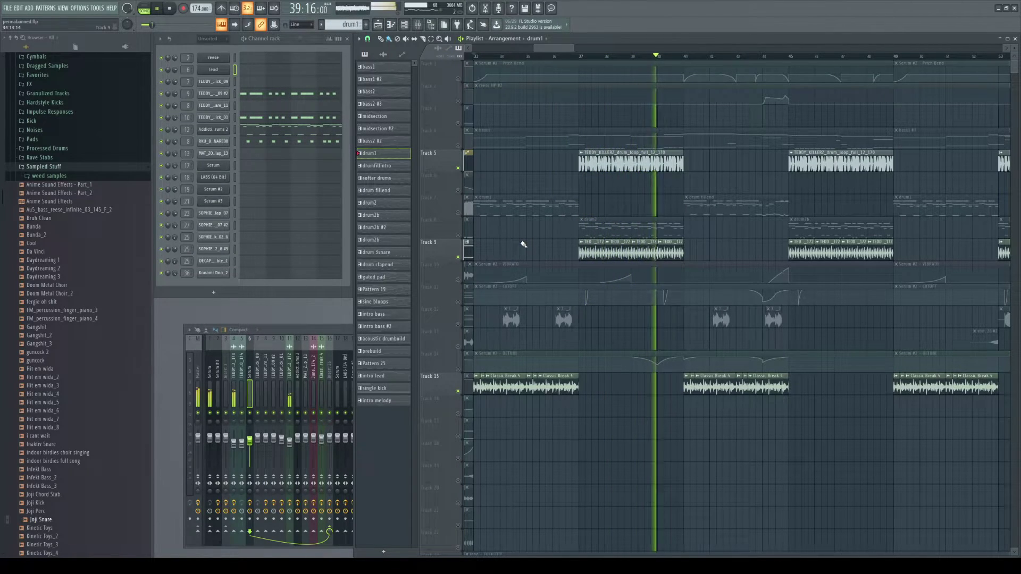
key("space")
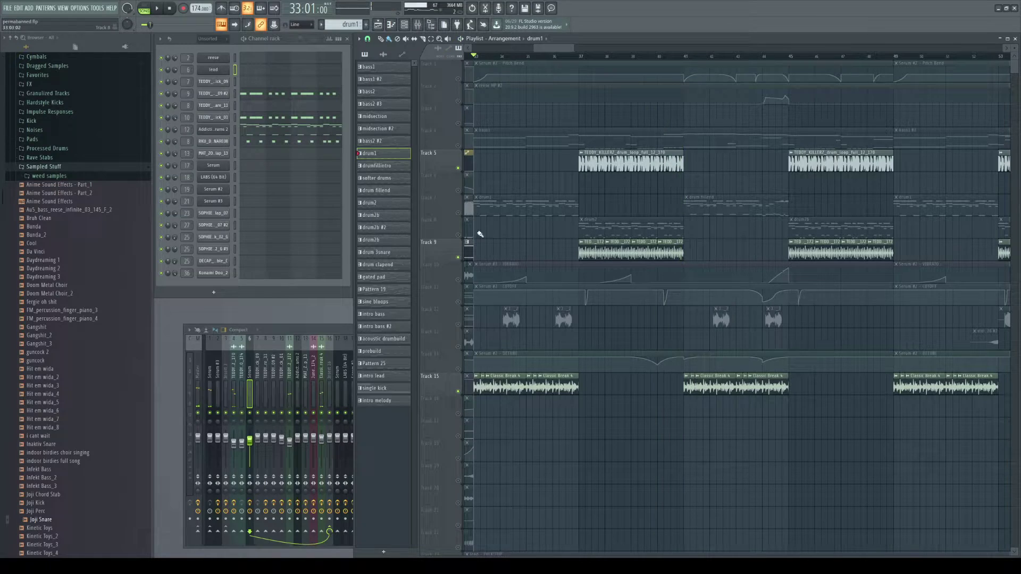
- Solo track 7, play the drum1 pattern on its own, and restore all playlist tracks
right_click(459, 214)
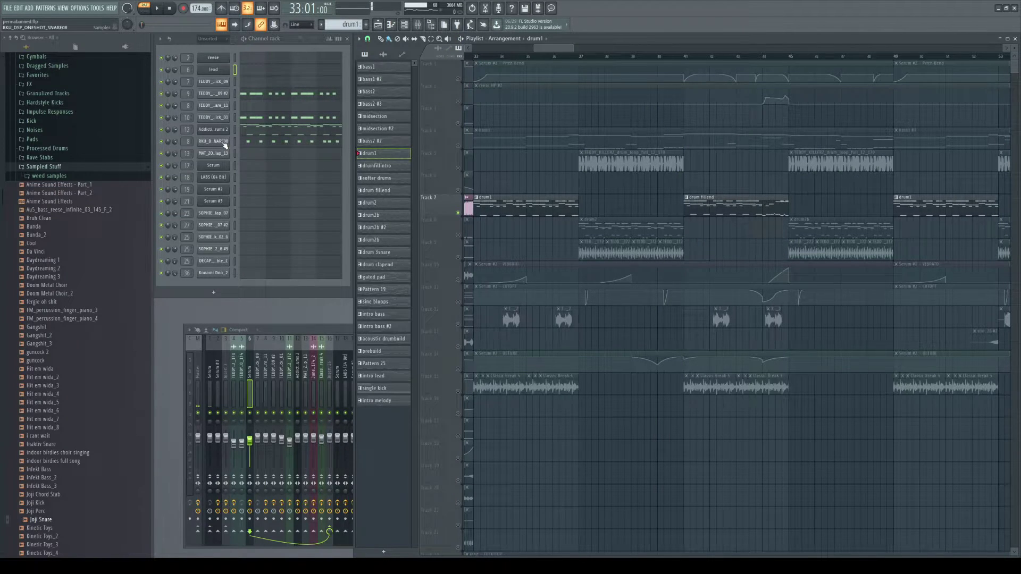
key("space")
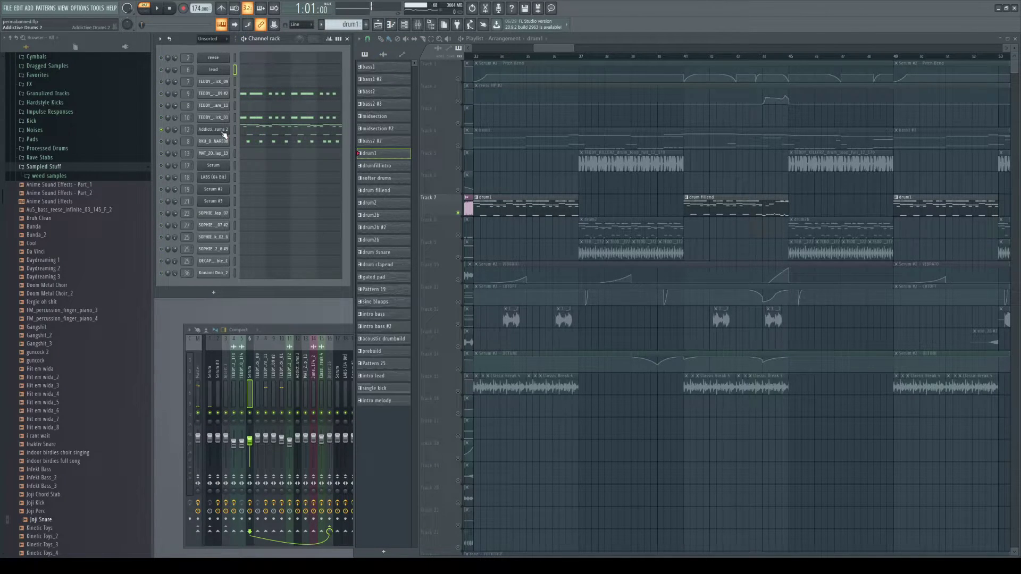
key("space")
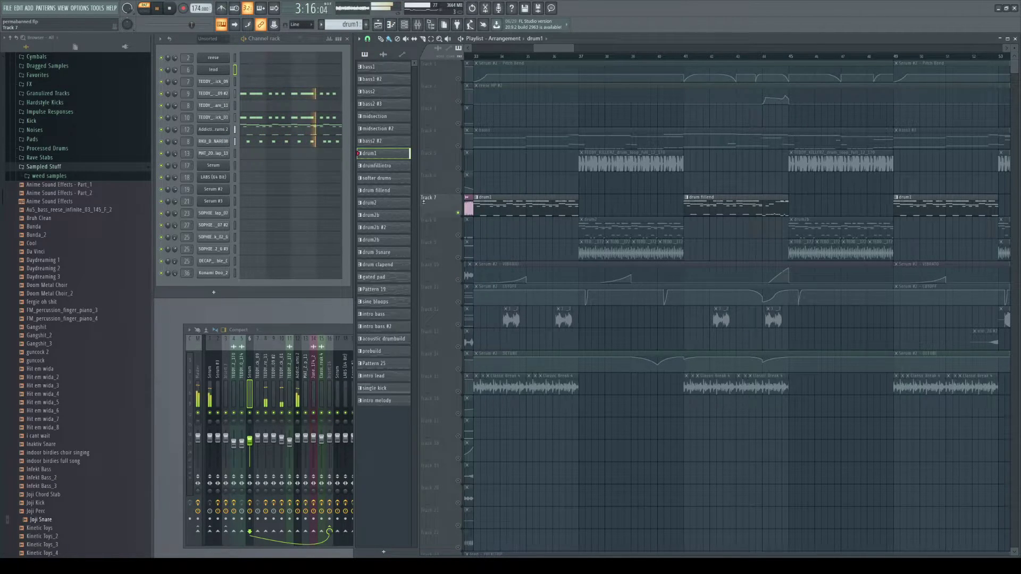
key("space")
left_click(459, 213, "ctrl")
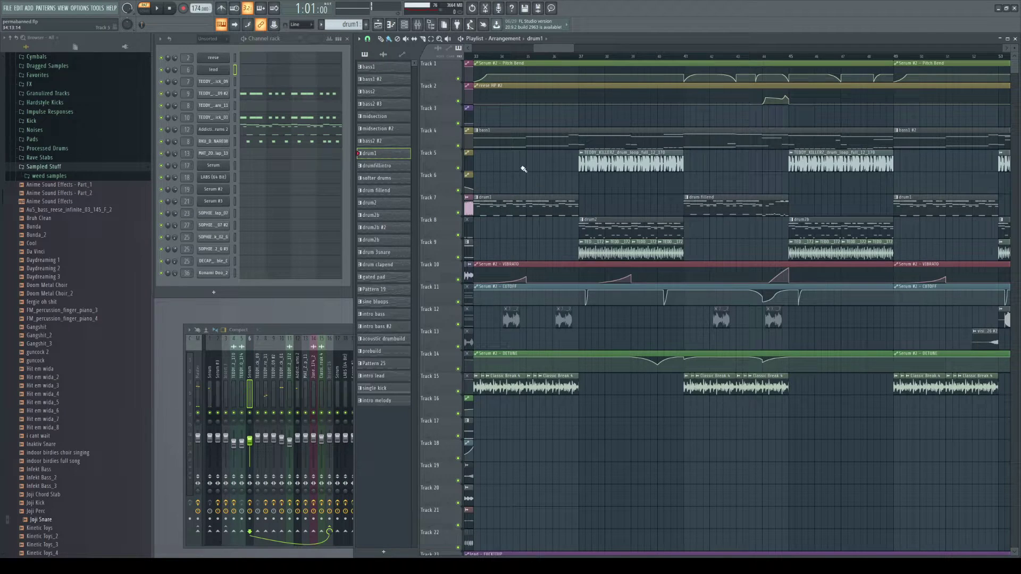
- Find the start of the bass1 #2 section in the playlist and place the playhead at 48:16:00
left_click(475, 57)
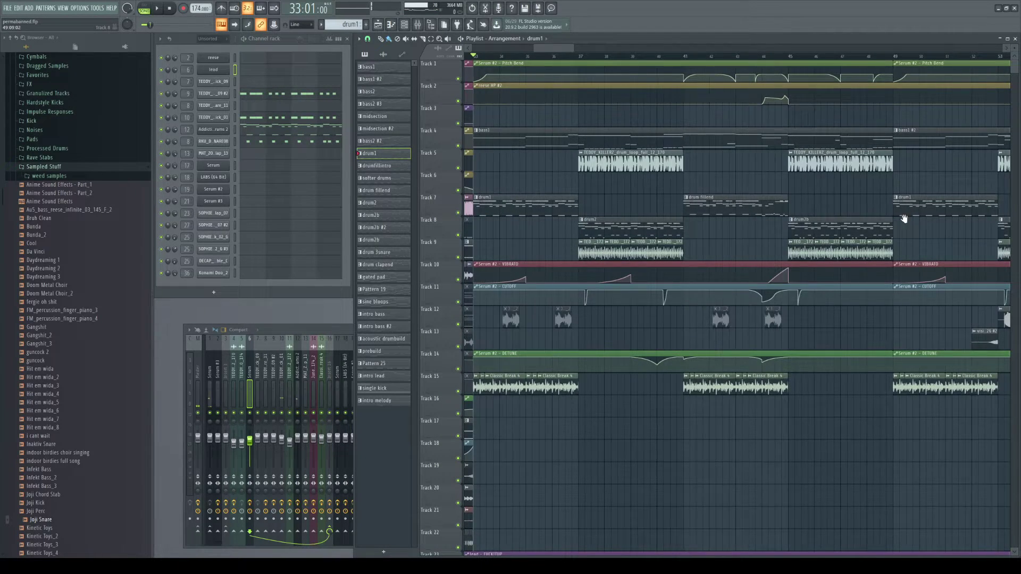
scroll(784, 262, "down", 4)
scroll(783, 262, "right", 3)
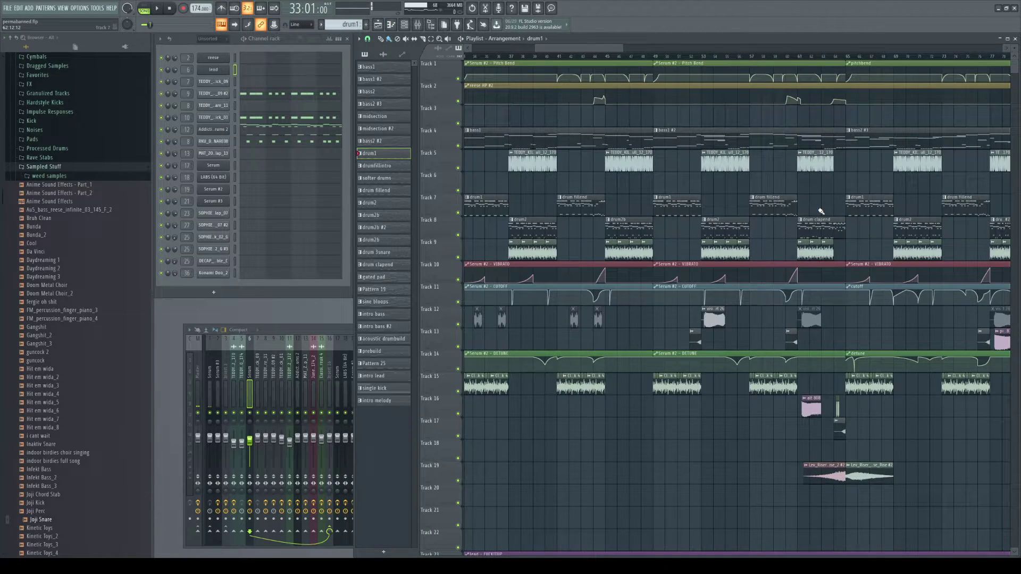
scroll(821, 211, "right", 3)
left_click(526, 57)
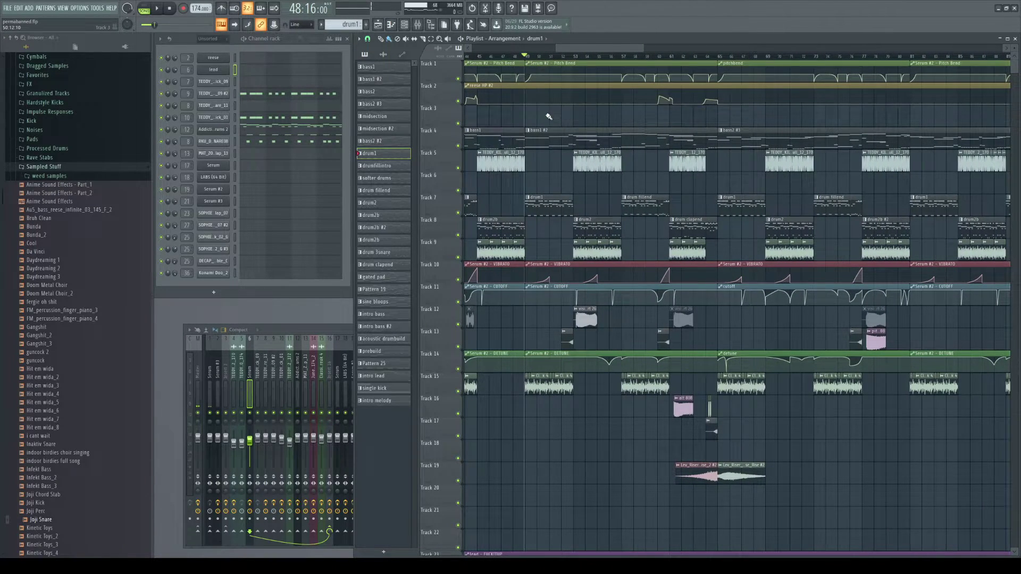
scroll(551, 159, "up", 3)
scroll(585, 165, "left", 1)
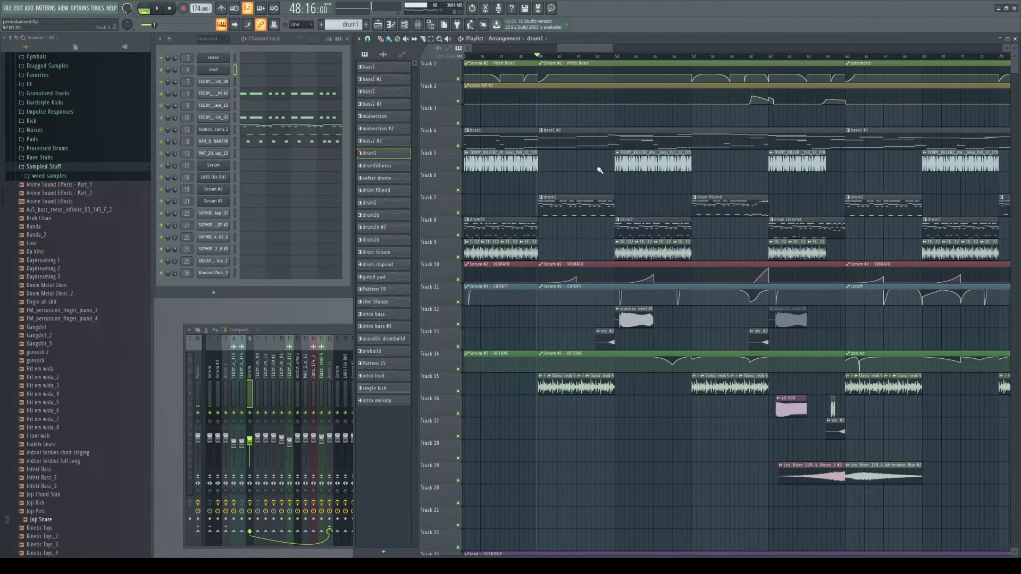
- Play the full arrangement from 48:16:00 through bar 64, and reset the playhead to the song start
key("space")
scroll(662, 238, "right", 1)
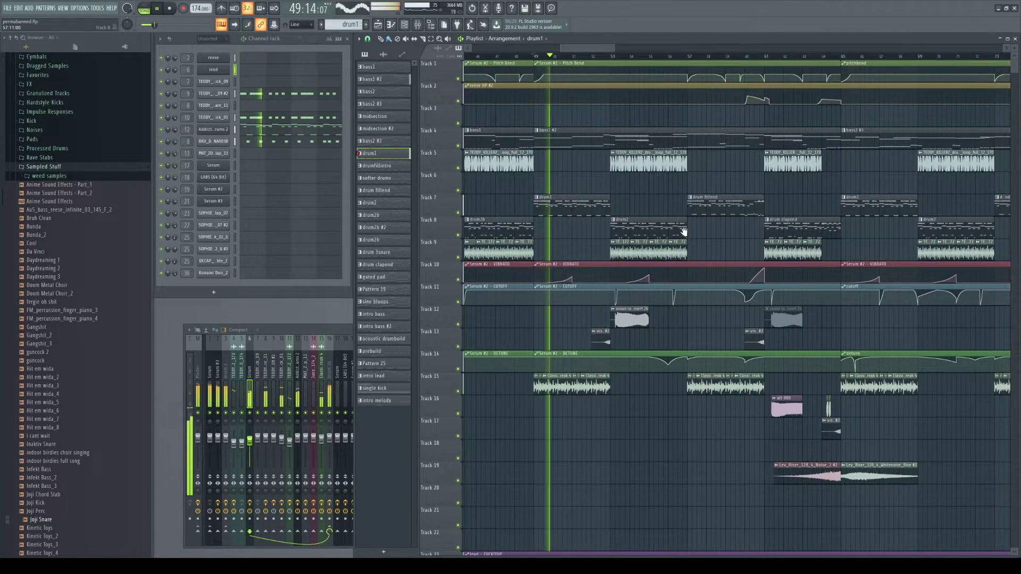
scroll(628, 267, "down", 5)
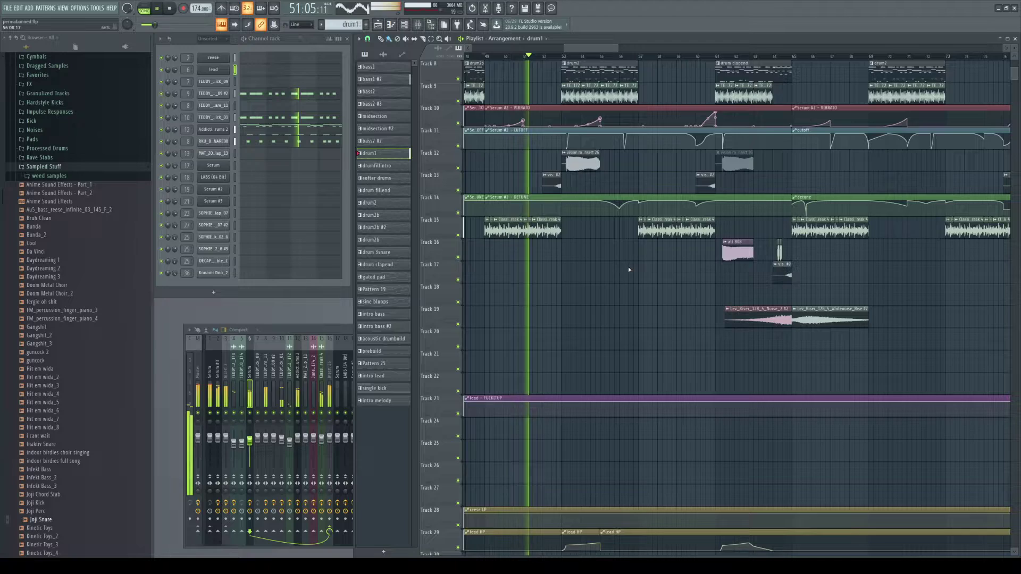
scroll(601, 332, "up", 5)
scroll(589, 346, "up", 3)
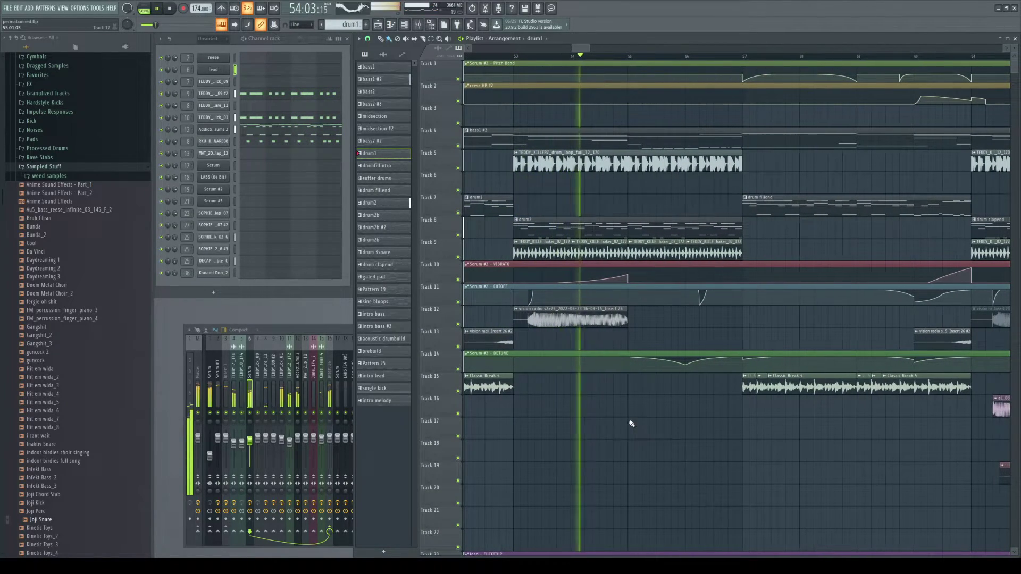
scroll(686, 425, "down", 3)
left_click_drag(694, 426, 644, 426)
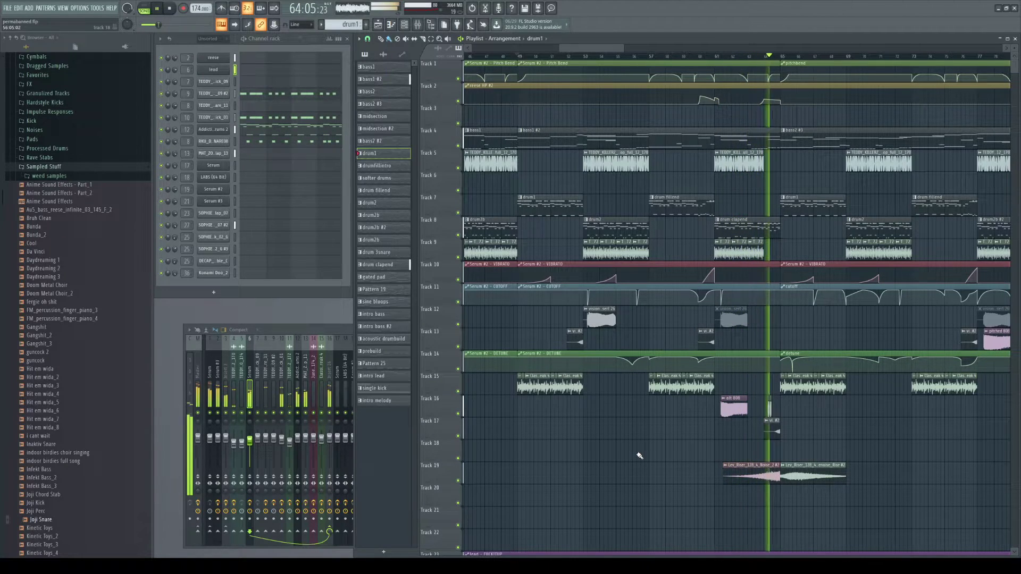
key("space")
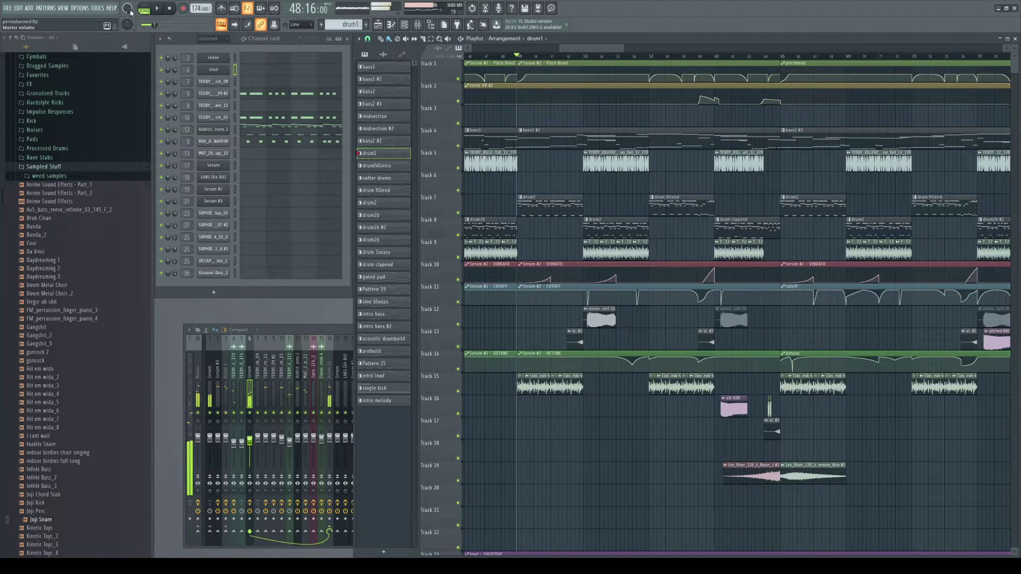
left_click(169, 8)
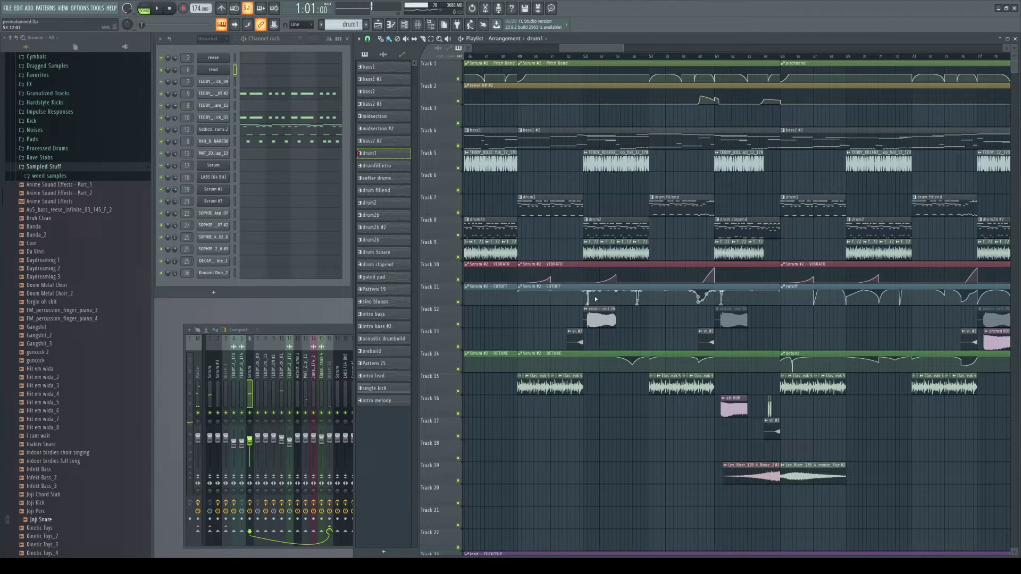
- Select the bass1 #2 pattern and audition the SOPHIE_sub_with_kick_02_G sample in its channel settings, closing them when done
scroll(596, 299, "up", 5)
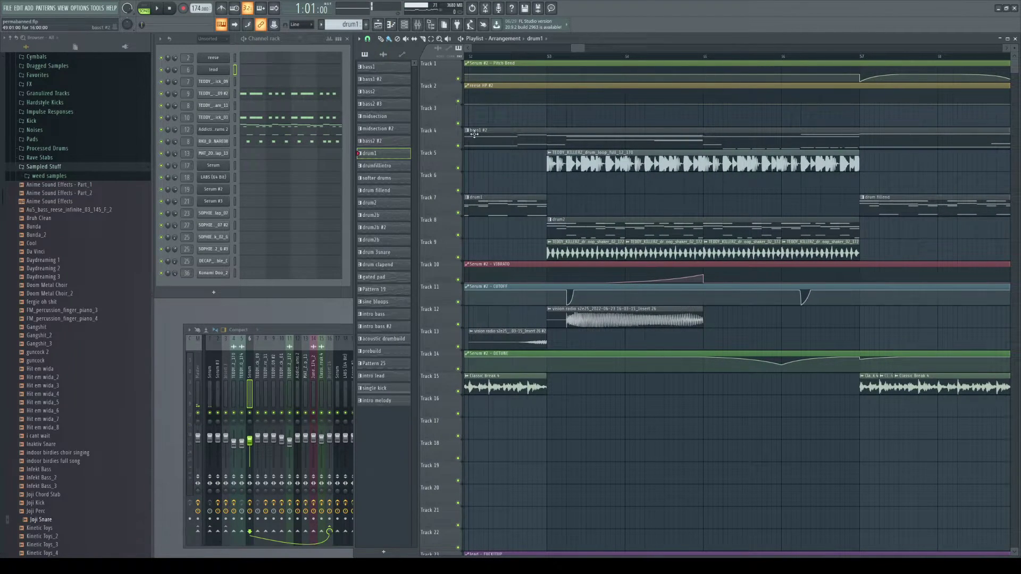
left_click(382, 79)
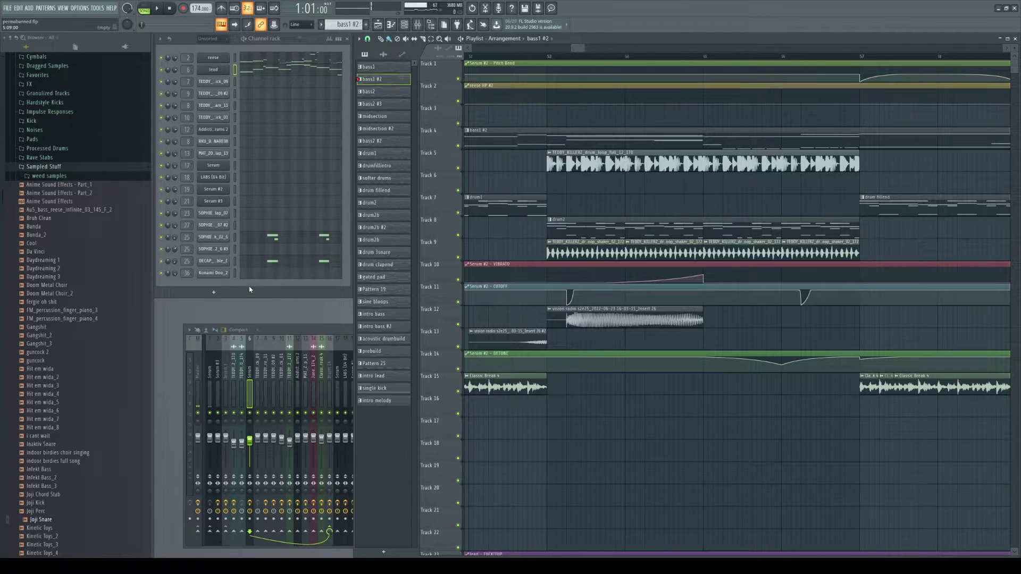
left_click(215, 239)
left_click(182, 247)
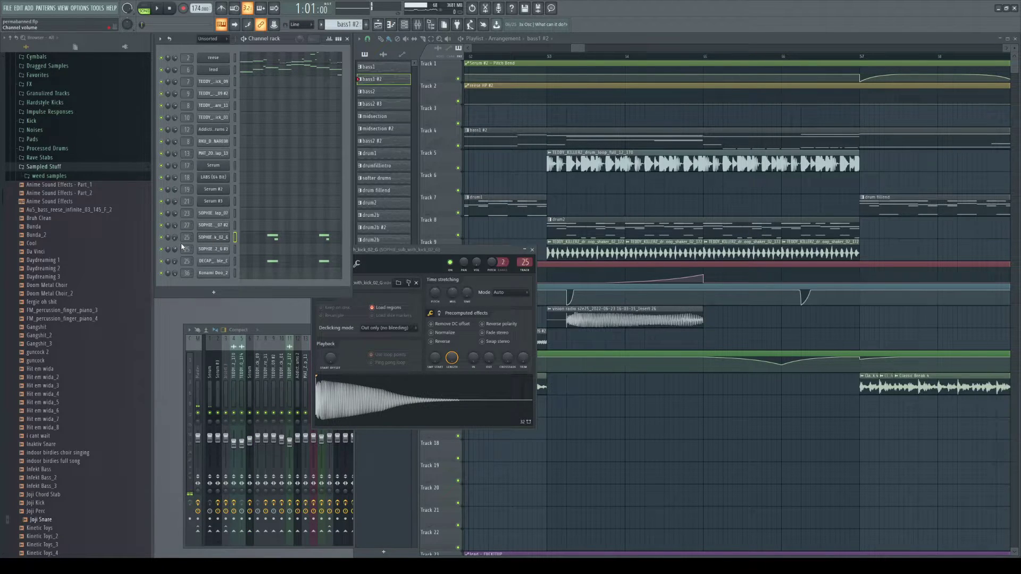
left_click(387, 411)
left_click(378, 393)
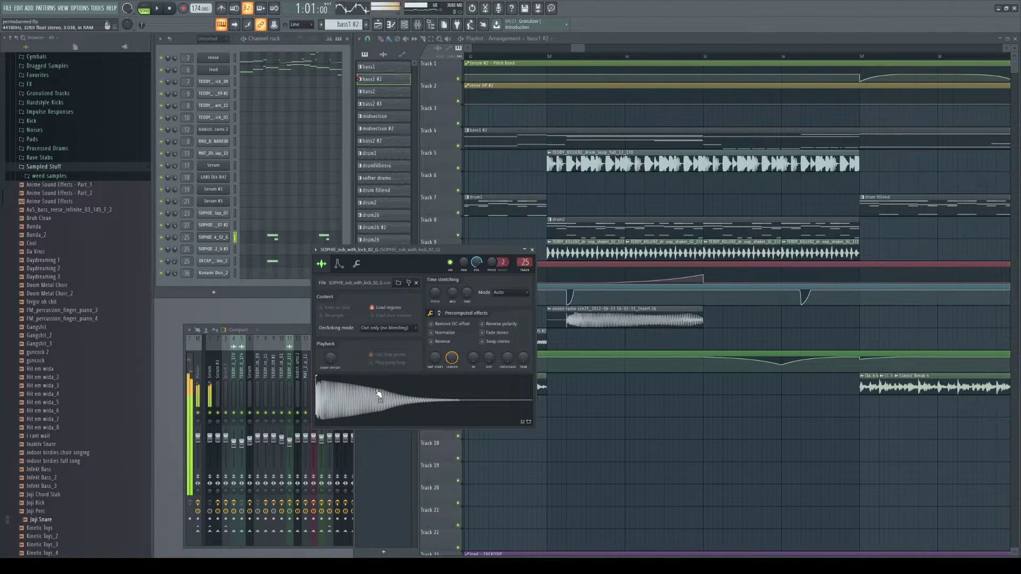
left_click(175, 247)
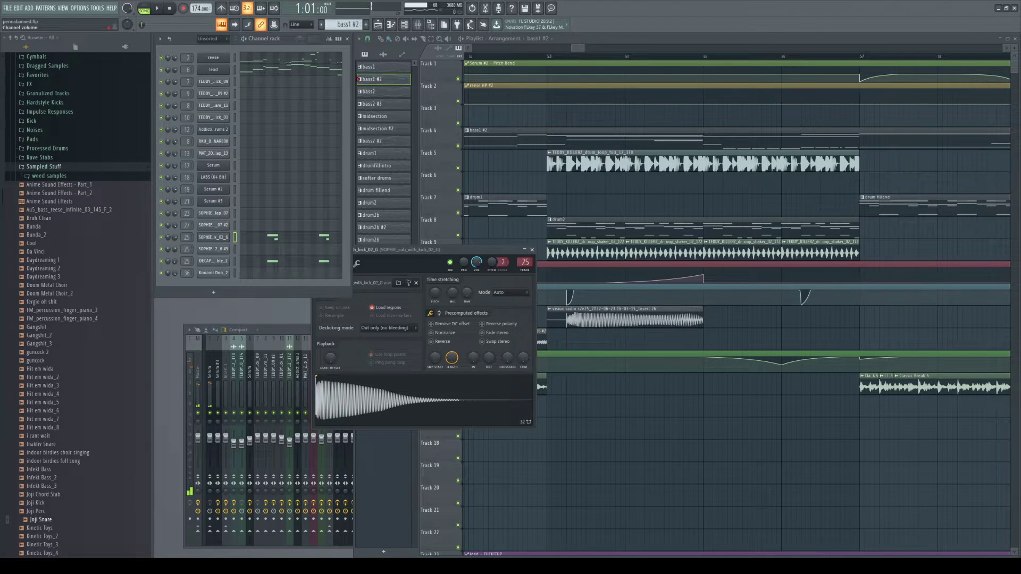
left_click(216, 239)
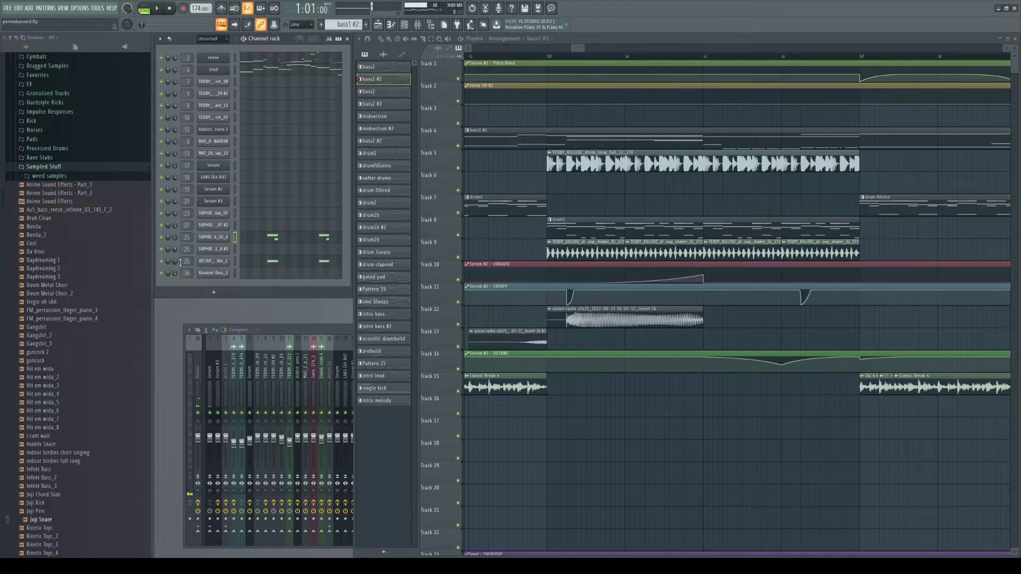
- Audition the distorted DECAP_808 rumble sample, and view the SOPHIE sub's notes in the piano roll
left_click(213, 261)
left_click(399, 432)
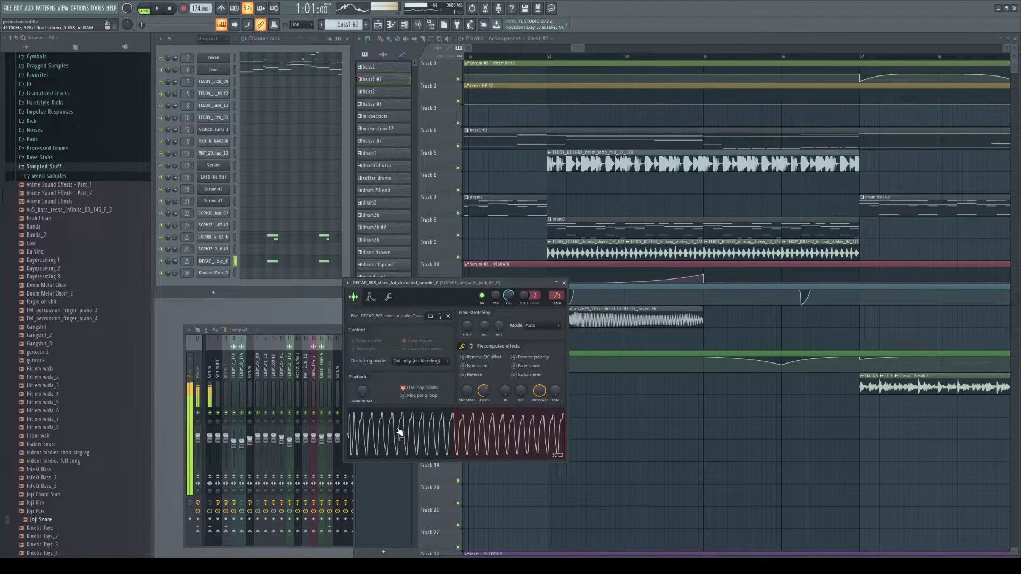
left_click(223, 264)
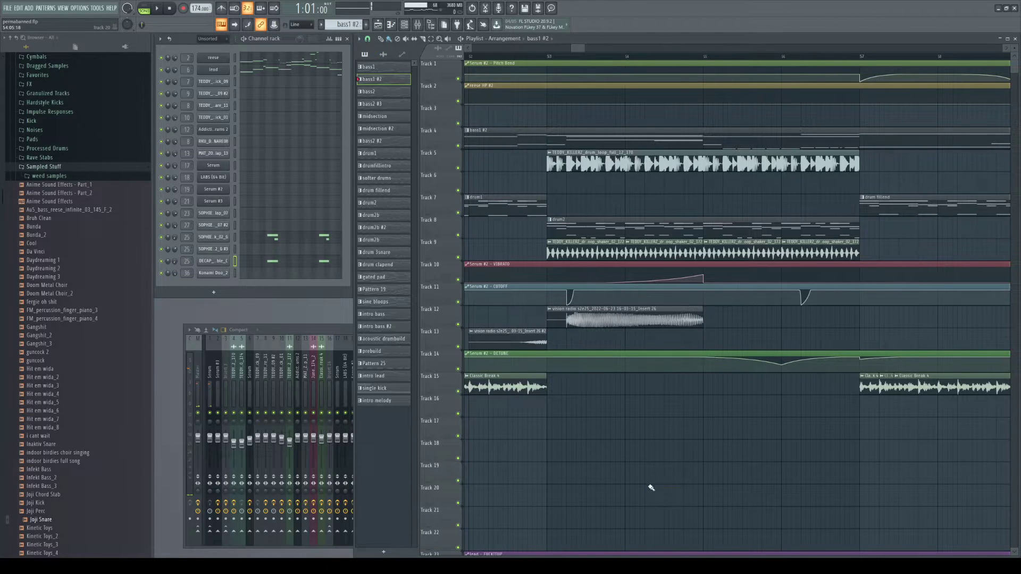
left_click(275, 241)
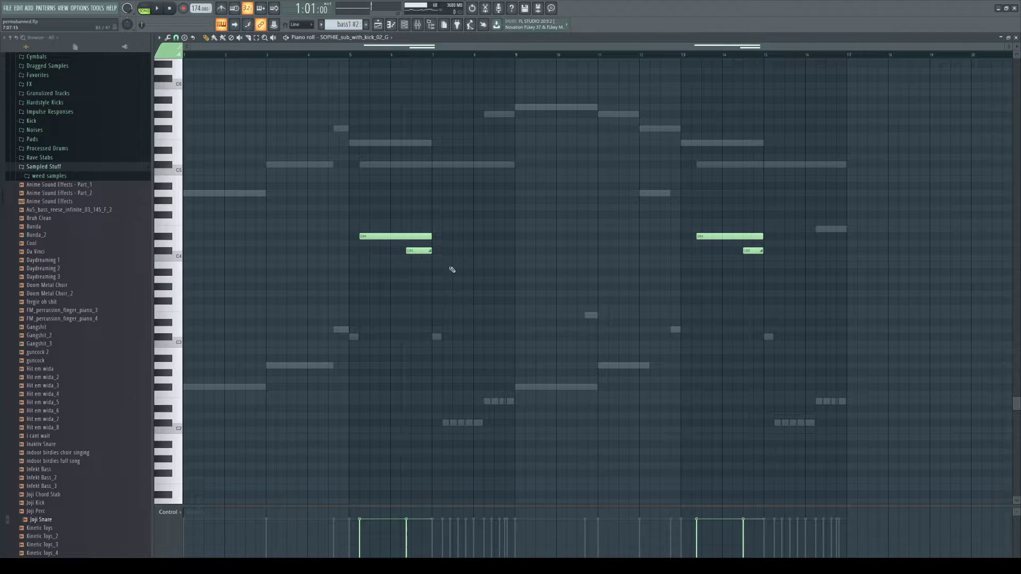
left_click(1015, 38)
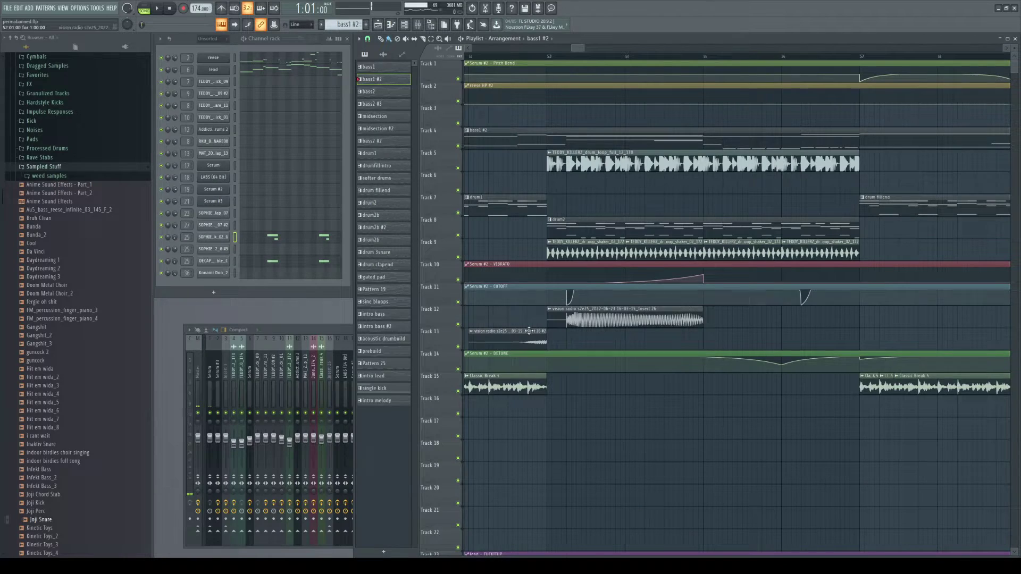
- Play the full arrangement briefly from 53:02:00 to hear the sub hit in context
scroll(665, 444, "down", 5)
scroll(700, 433, "down", 1)
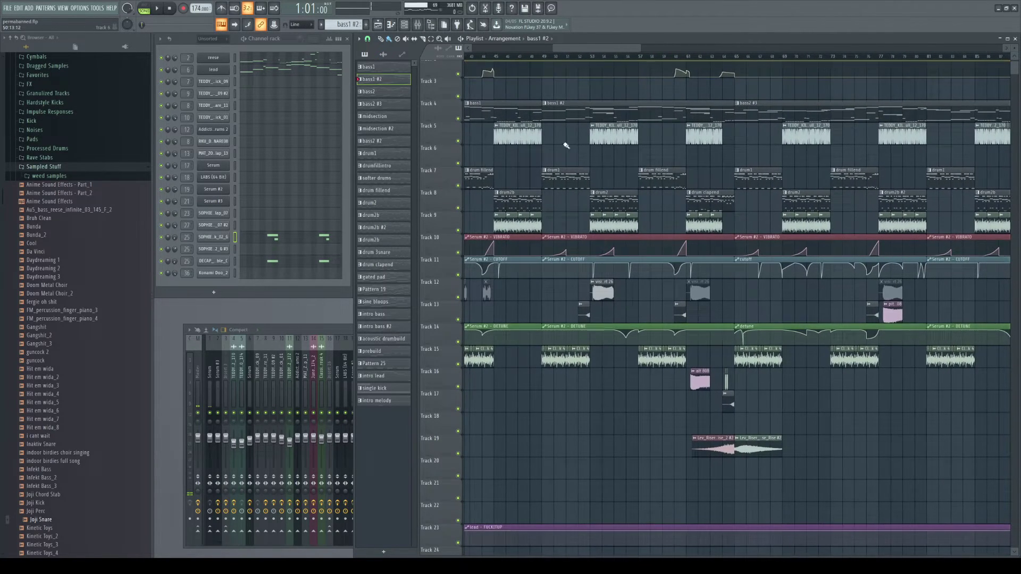
left_click(594, 57)
key("space")
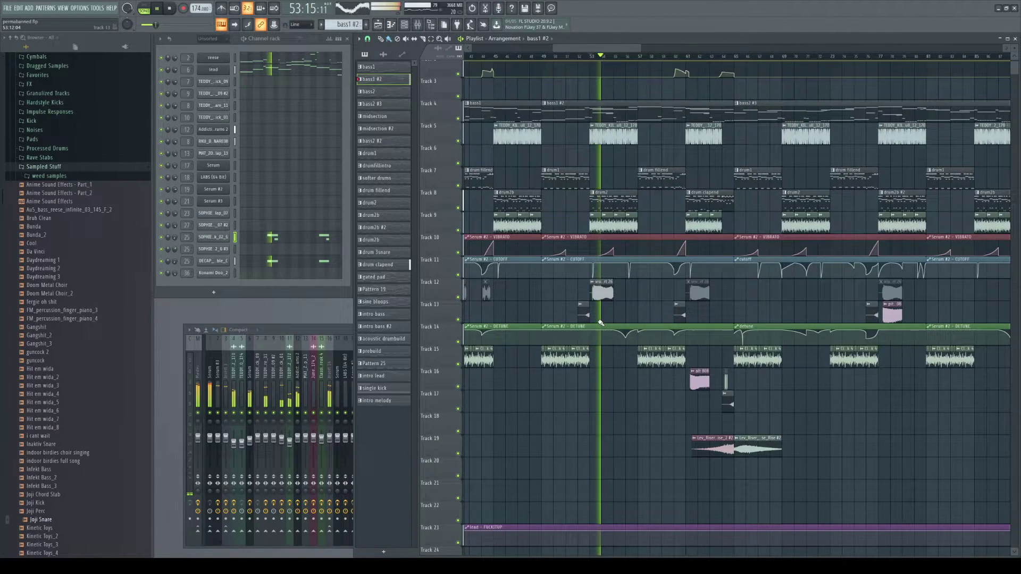
key("space")
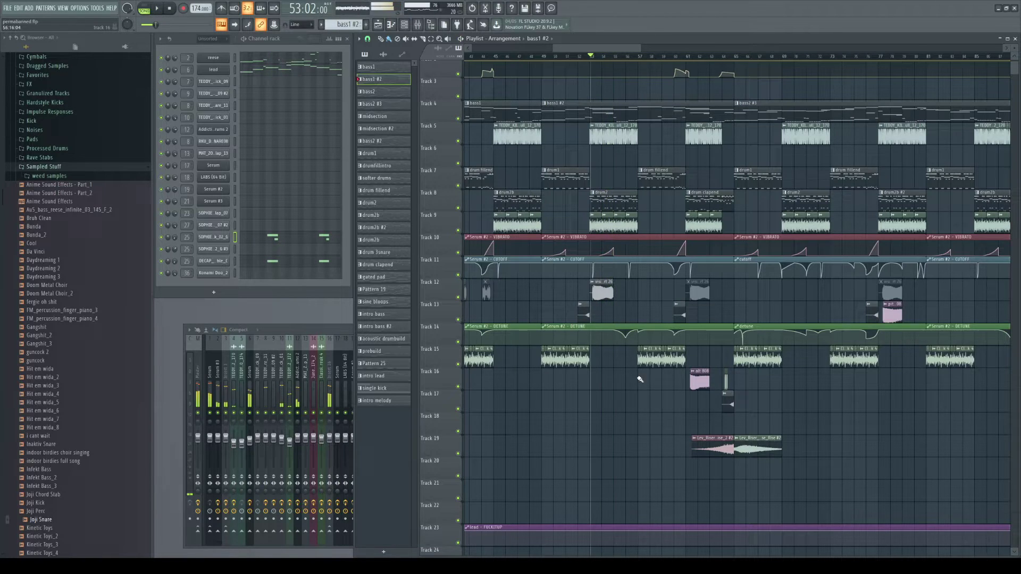
- Mute the bass pattern on track 4 and replay the section from 53:02:00
left_click_drag(691, 381, 628, 364)
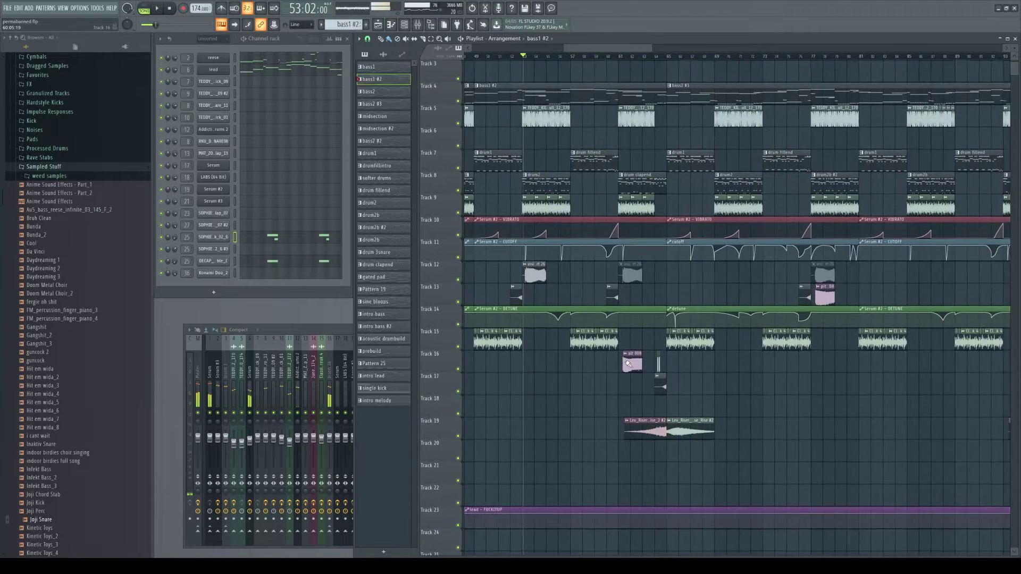
left_click(458, 101)
key("space")
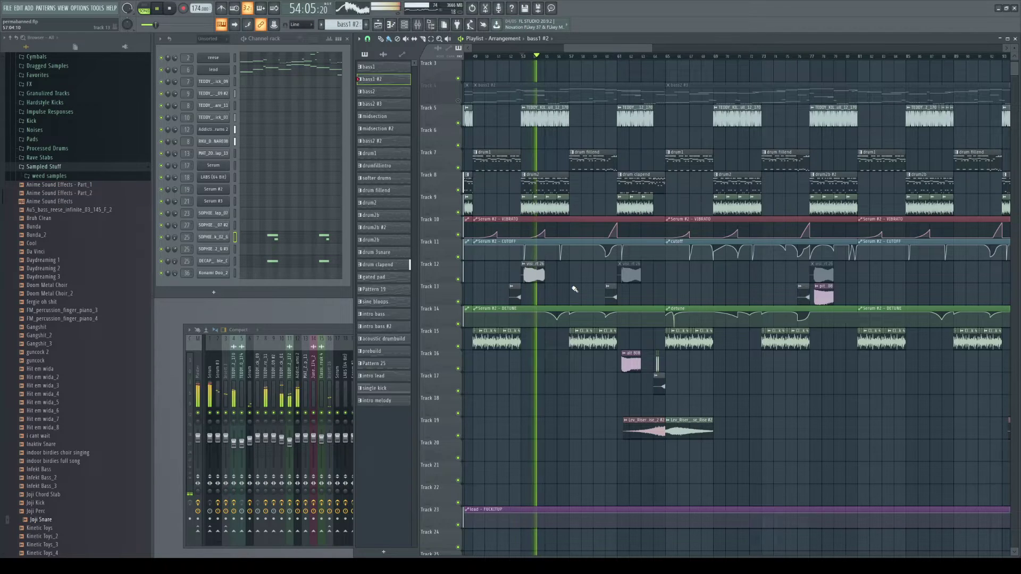
key("space")
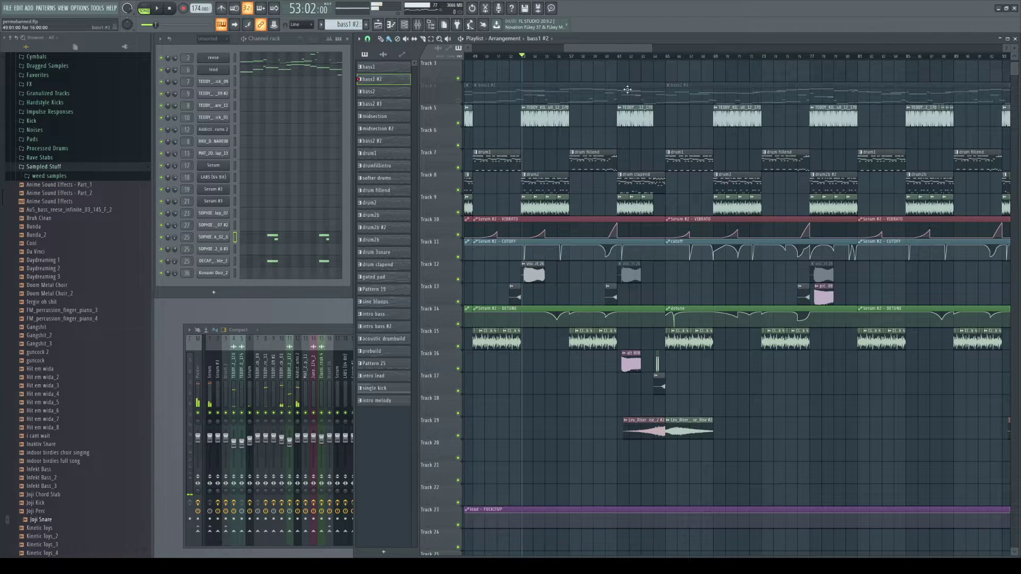
- Play the drum clapend section from 60:16:00 with the bass track still muted
left_click(619, 59)
key("space")
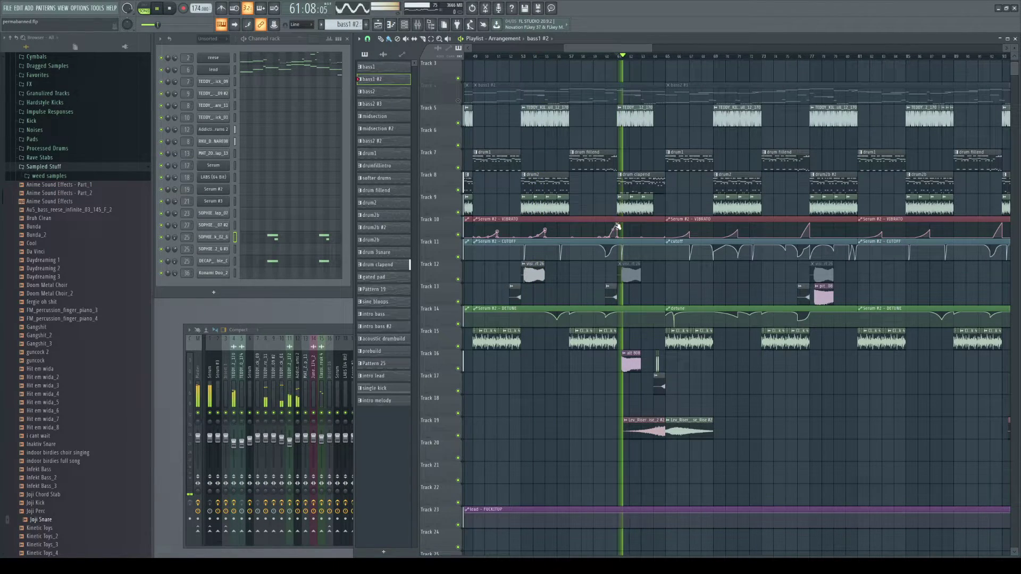
left_click_drag(865, 358, 778, 338)
key("space")
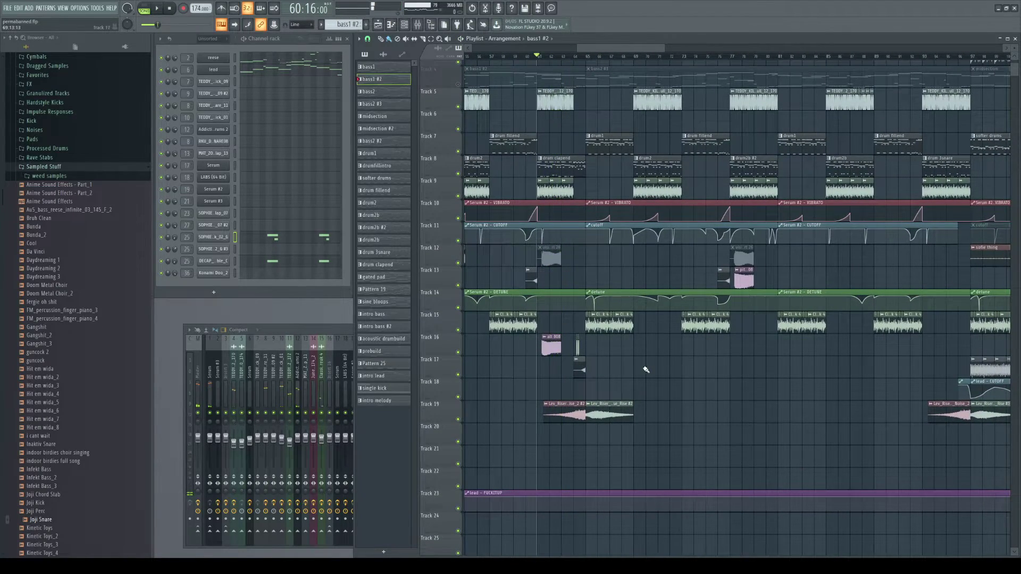
- Unmute the bass pattern on track 4 and play the full arrangement from 64:15:00
scroll(660, 364, "up", 3)
scroll(636, 380, "up", 1)
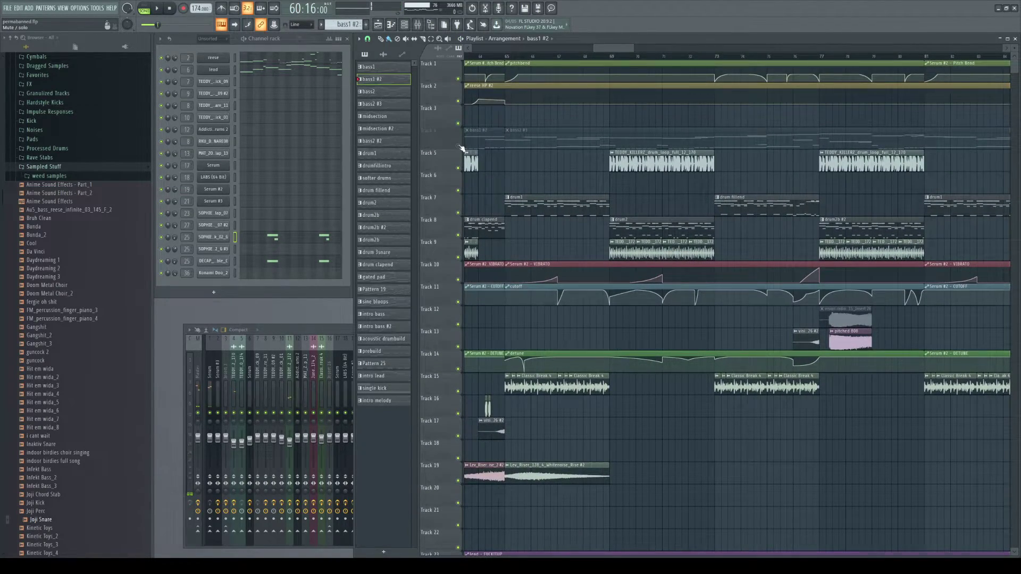
left_click(458, 146)
scroll(575, 86, "down", 4)
left_click(555, 60)
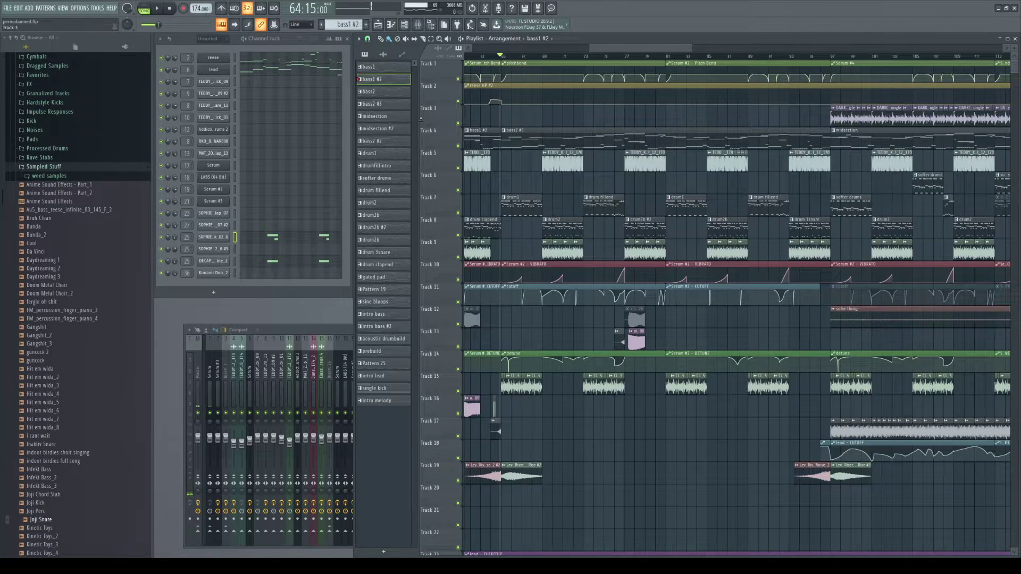
key("space")
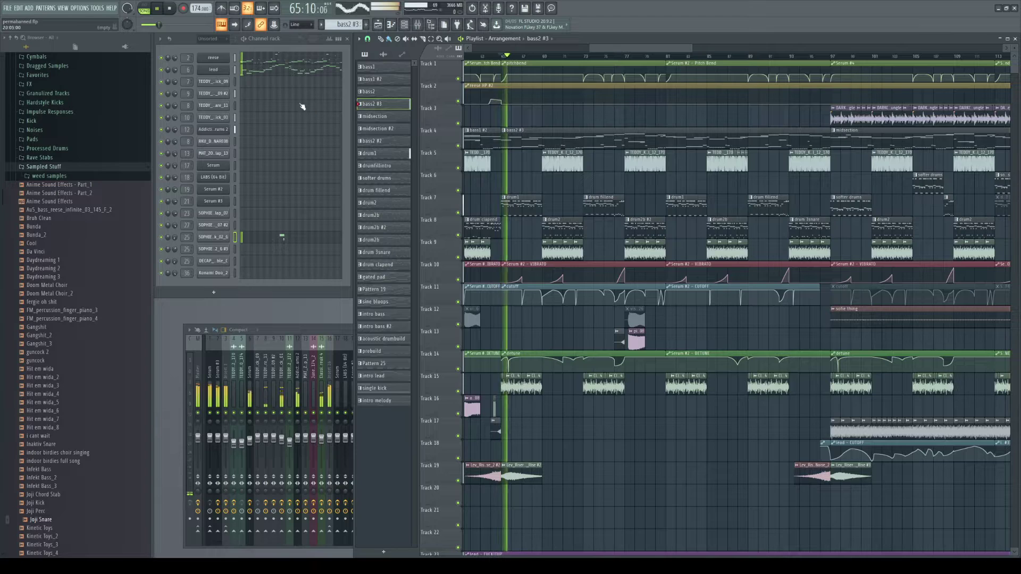
- View the lead's notes for the bass2 #3 pattern in the piano roll while the arrangement plays
left_click(257, 72)
scroll(330, 250, "down", 3)
scroll(342, 269, "up", 5)
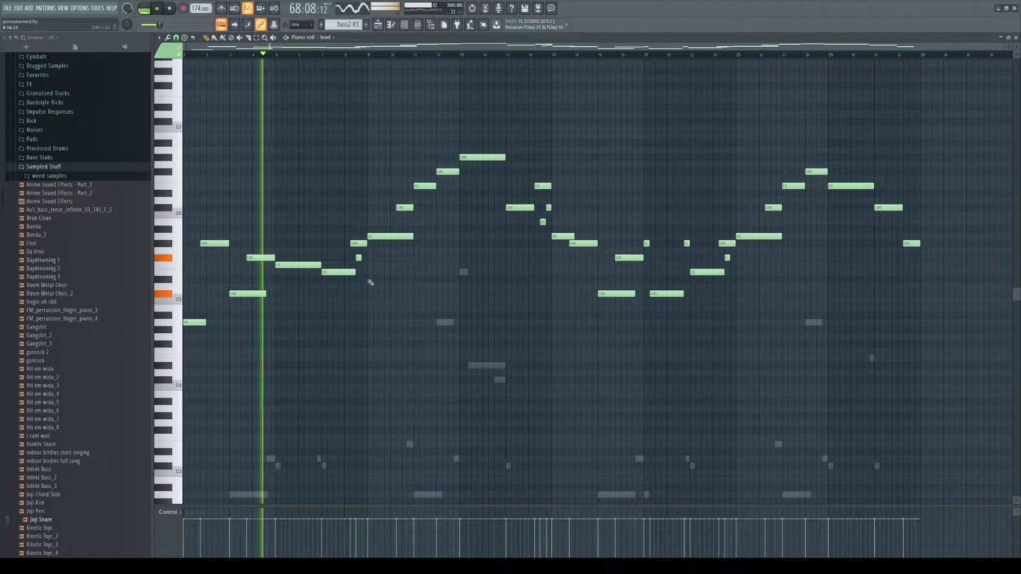
left_click(1017, 38)
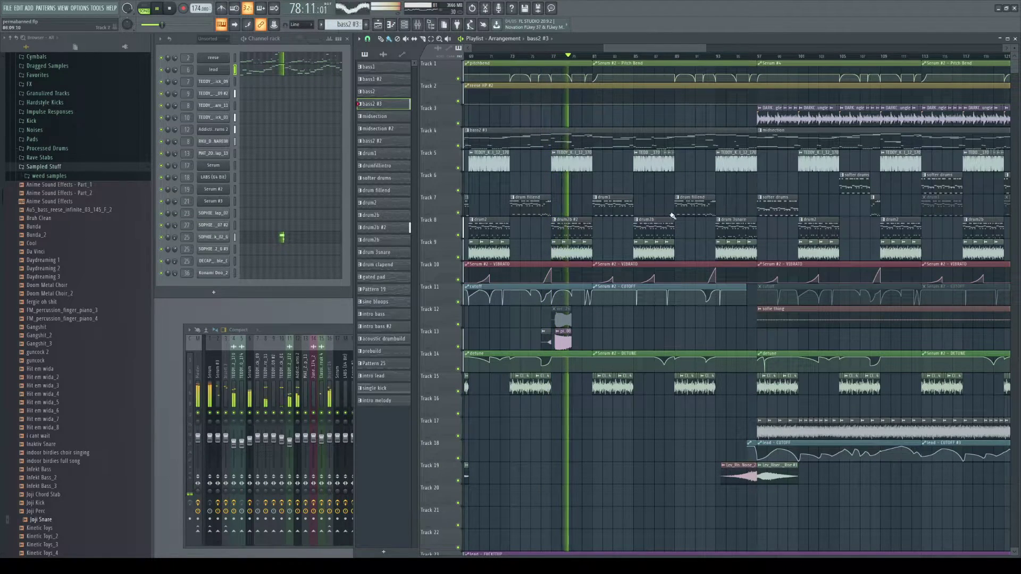
- Look over the drop's automation clips on the lower playlist tracks during playback
scroll(632, 241, "right", 2)
scroll(583, 321, "down", 6)
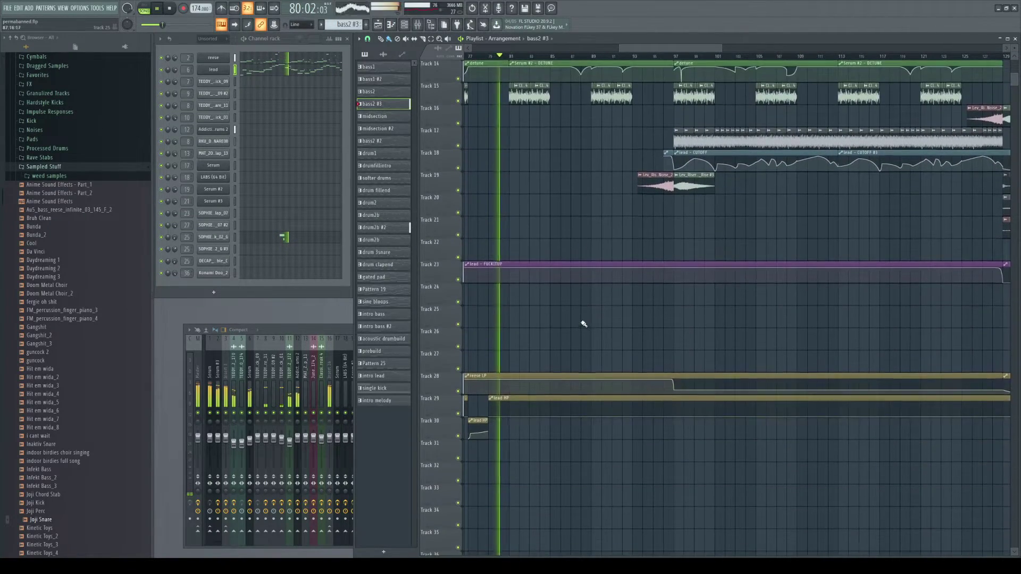
scroll(585, 330, "up", 4)
scroll(584, 337, "up", 3)
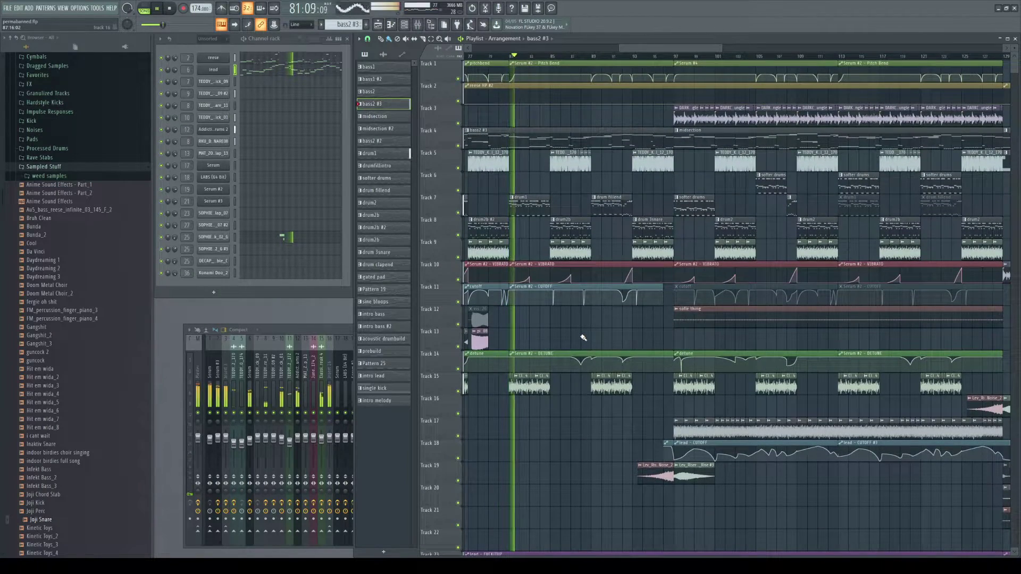
- Reopen the bass2 #3 lead in the piano roll and examine the closing part of its melody up close
left_click(296, 74)
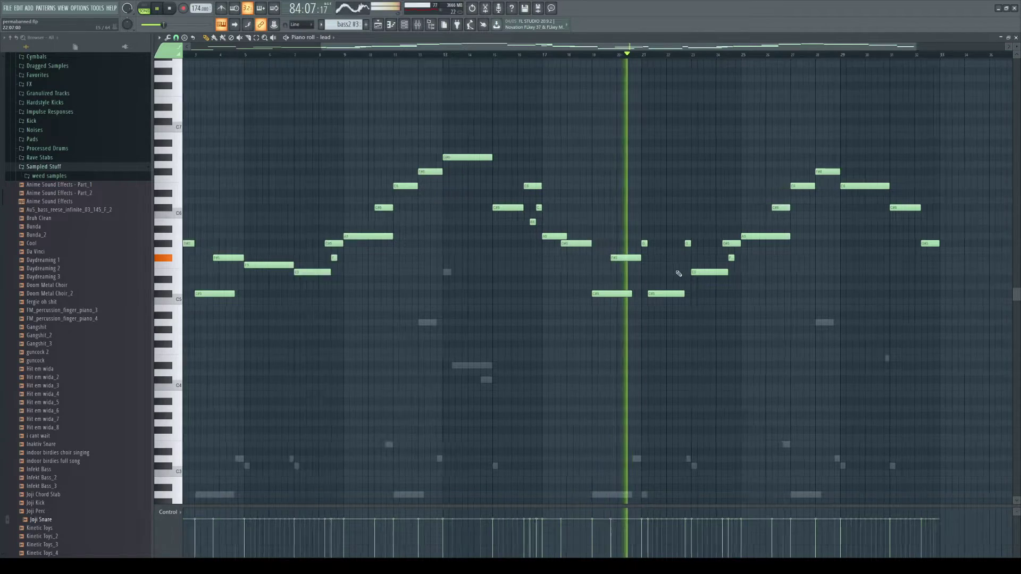
scroll(678, 273, "up", 3)
left_click_drag(676, 241, 397, 114)
left_click_drag(706, 198, 568, 258)
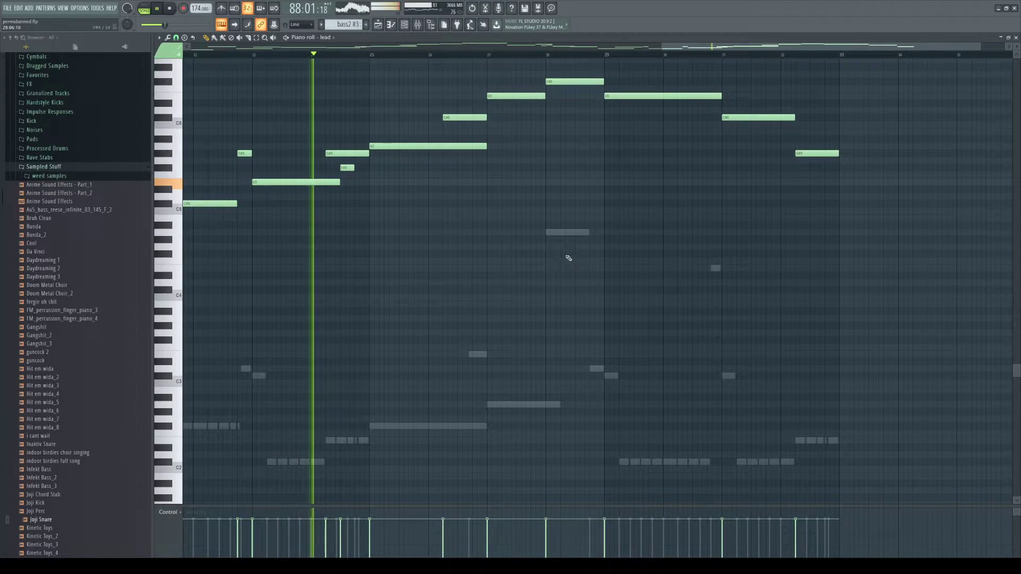
left_click(1015, 37)
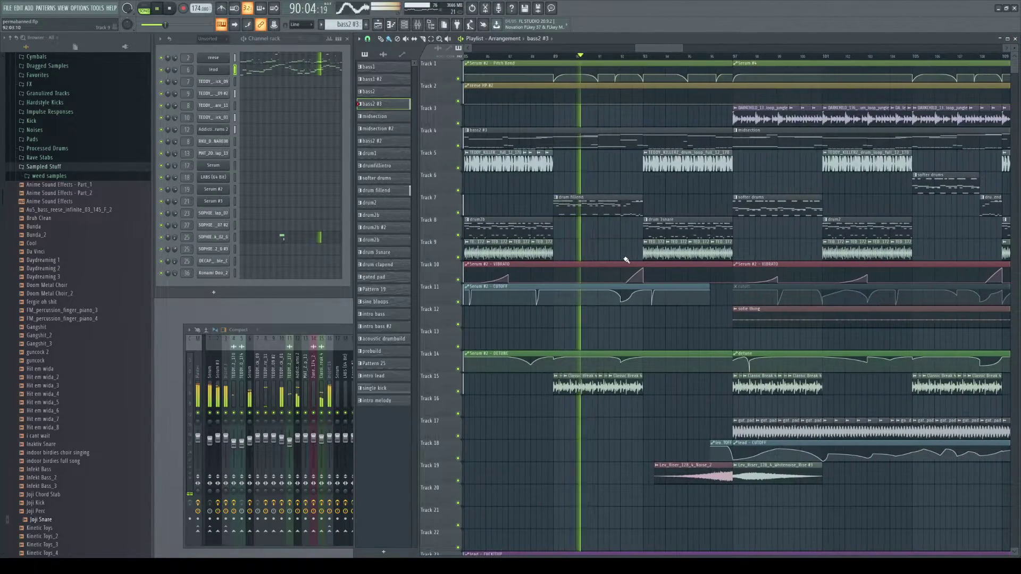
- Follow playback into the midsection at bar 97, look over its clips and automation, and stop playback
scroll(595, 259, "right", 4)
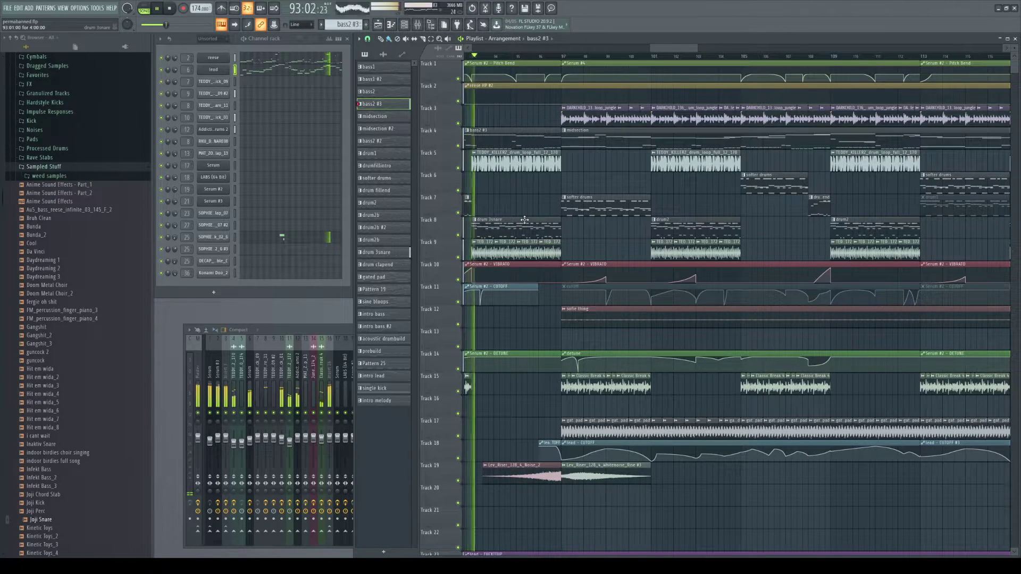
scroll(532, 261, "down", 3)
scroll(532, 262, "down", 2)
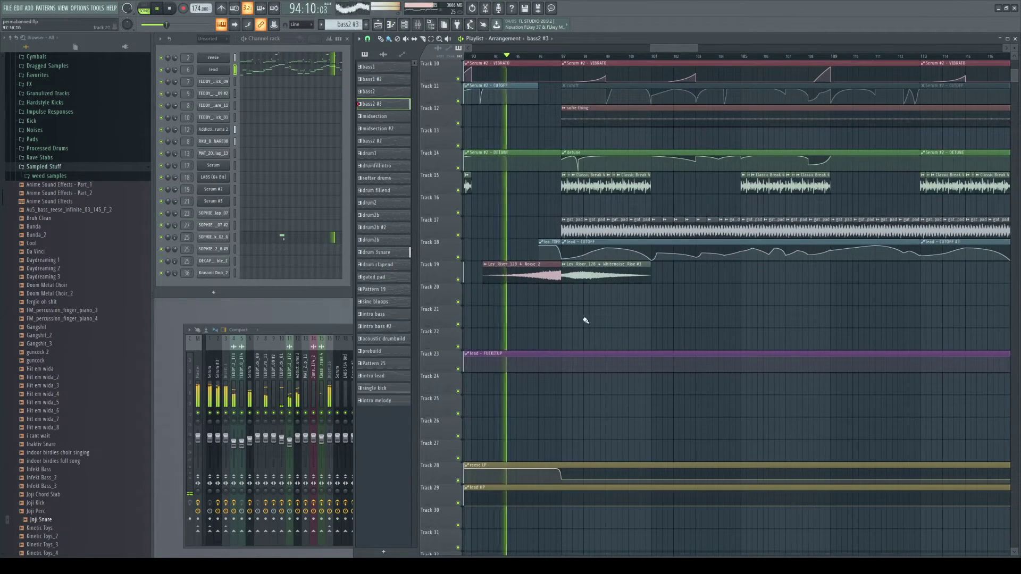
scroll(588, 315, "down", 2)
scroll(615, 342, "up", 6)
scroll(623, 338, "up", 3)
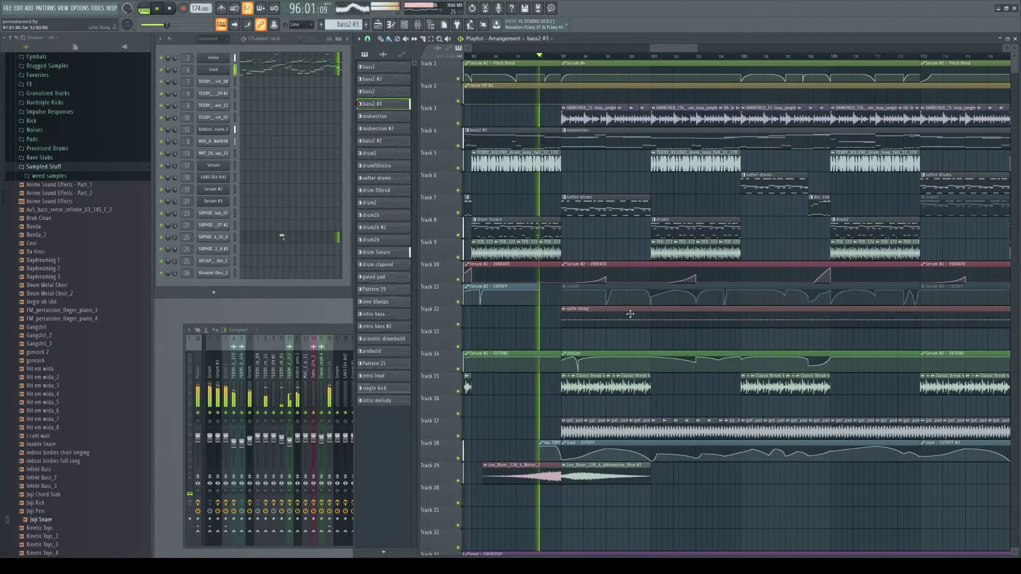
left_click_drag(771, 236, 682, 241)
key("space")
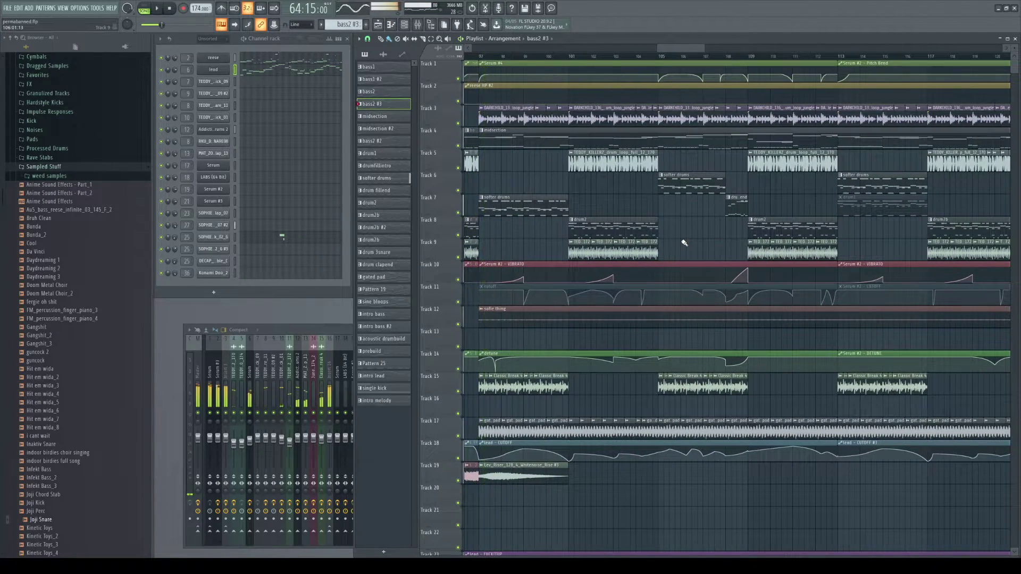
- View the reese notes of the midsection pattern in the piano roll and play the pattern on its own
scroll(531, 154, "left", 1)
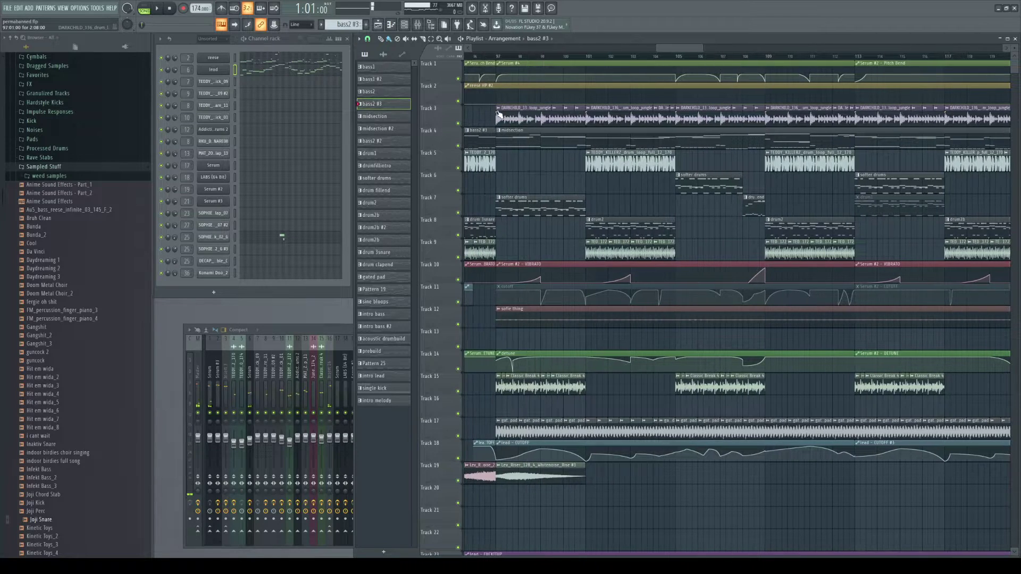
scroll(558, 147, "right", 1)
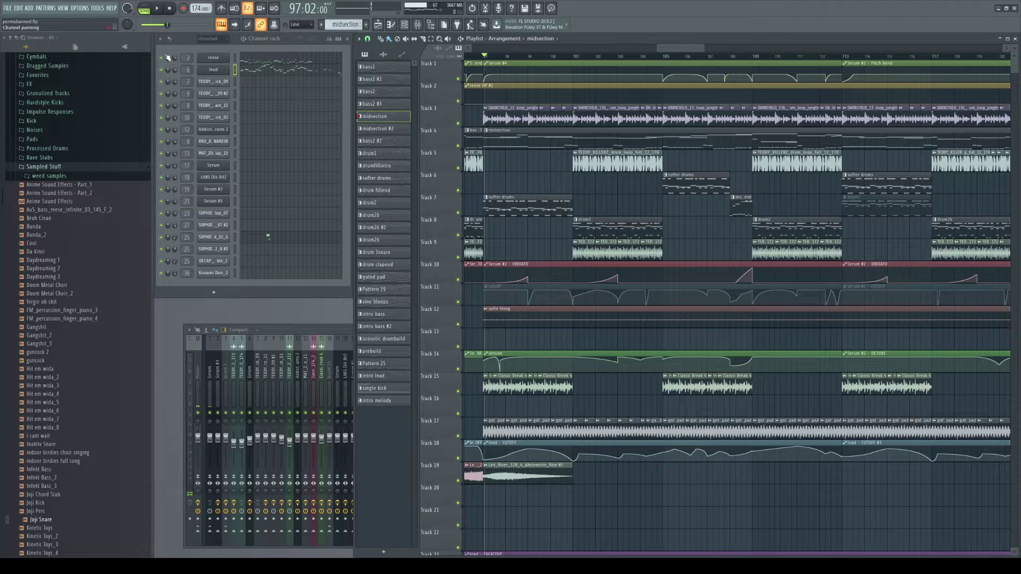
left_click(263, 62)
scroll(298, 264, "down", 3)
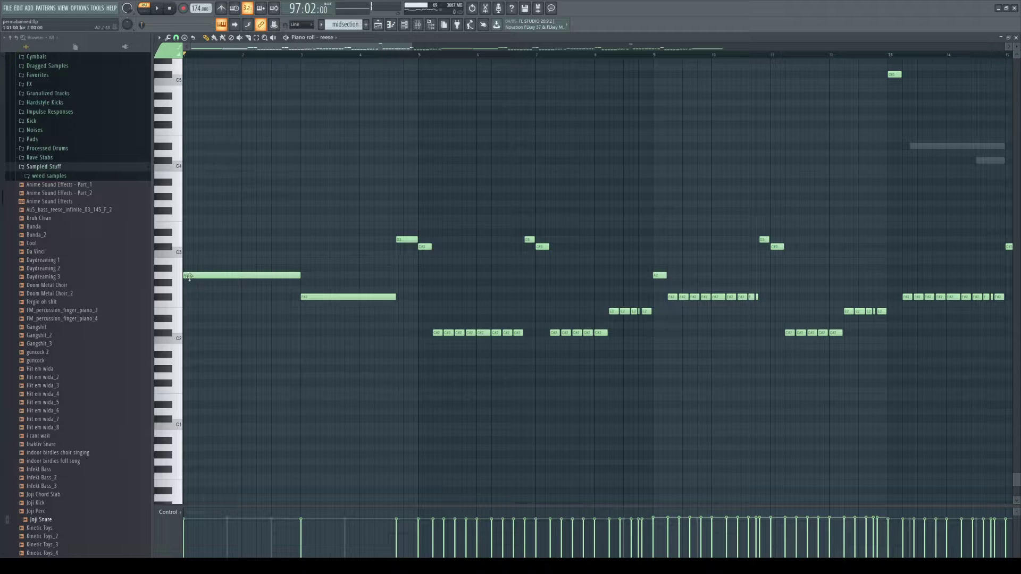
key("space")
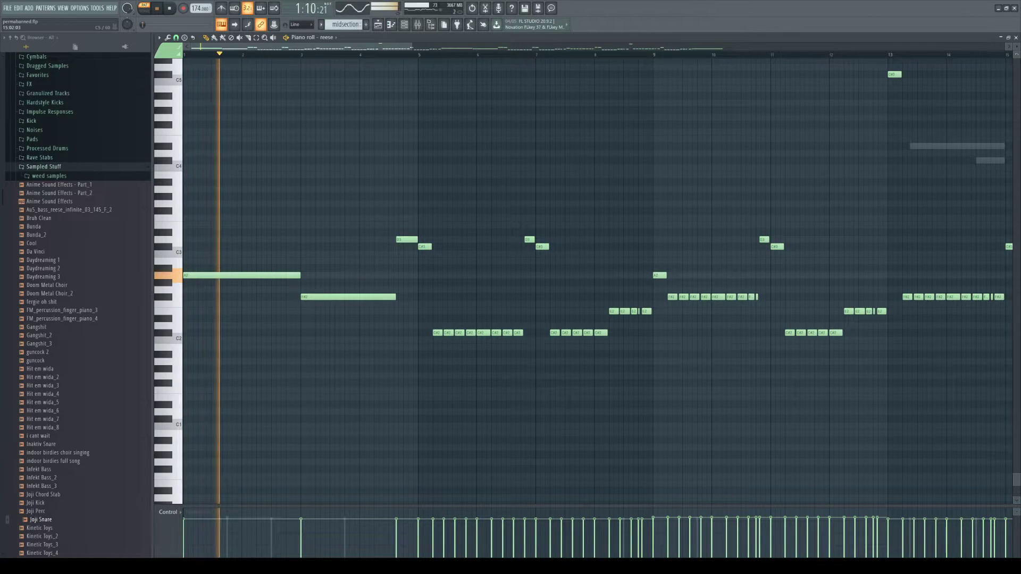
left_click(1016, 38)
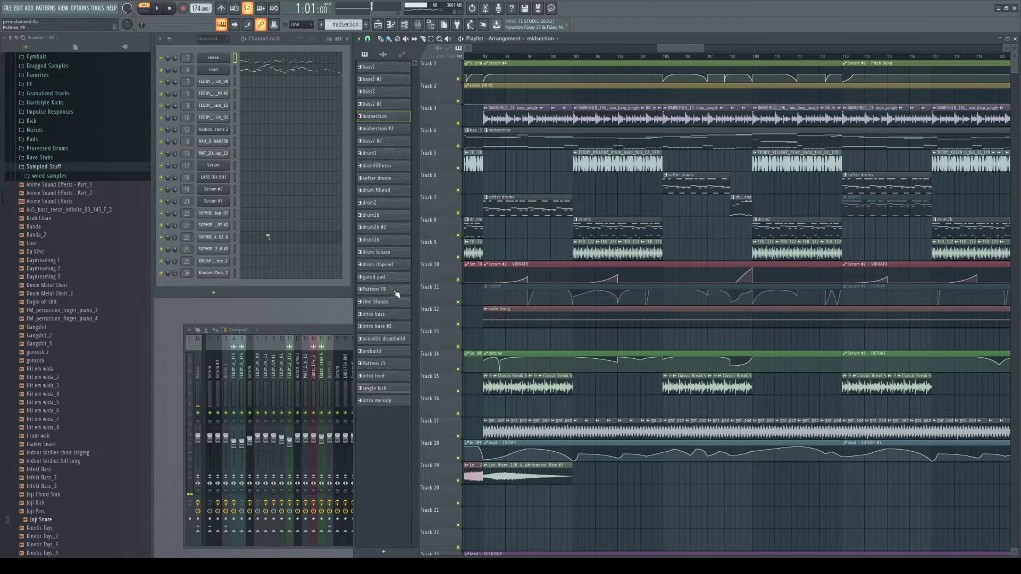
- Show the softer drums pattern in the channel rack, and examine the midsection's automation clips, including the lead cutoff
left_click(399, 180)
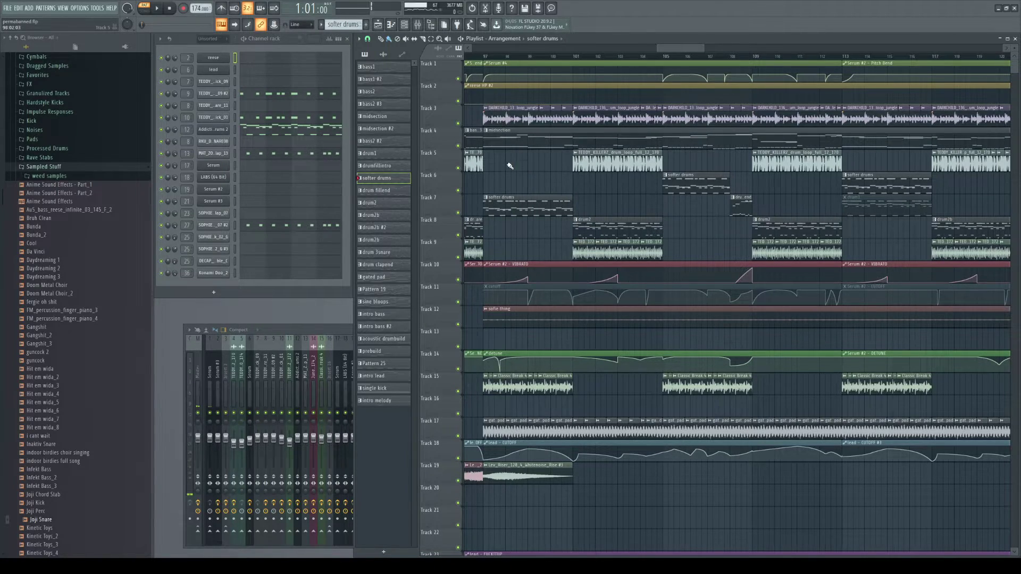
scroll(509, 166, "down", 3)
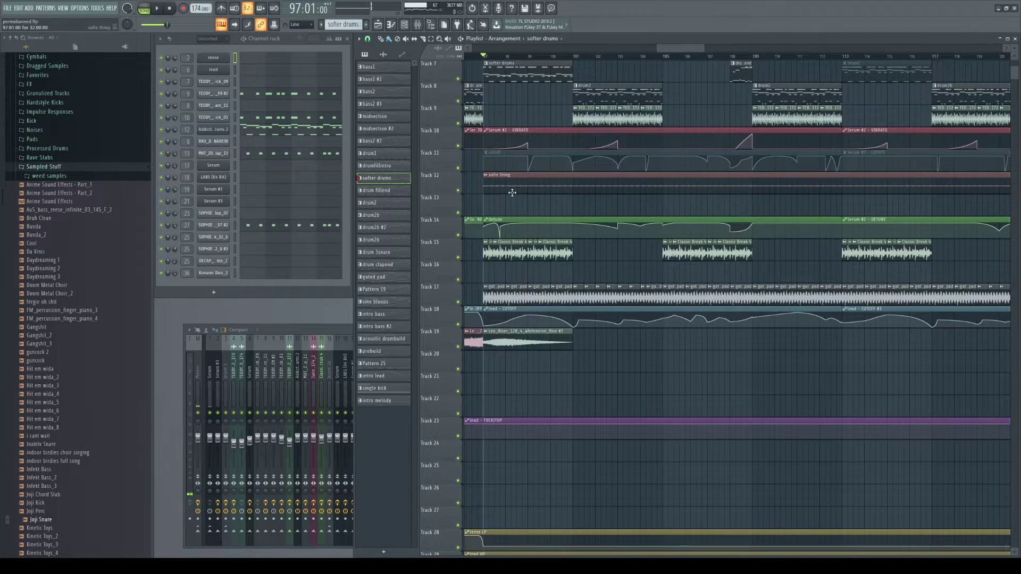
scroll(565, 285, "down", 3)
scroll(565, 292, "up", 1)
scroll(547, 326, "down", 1)
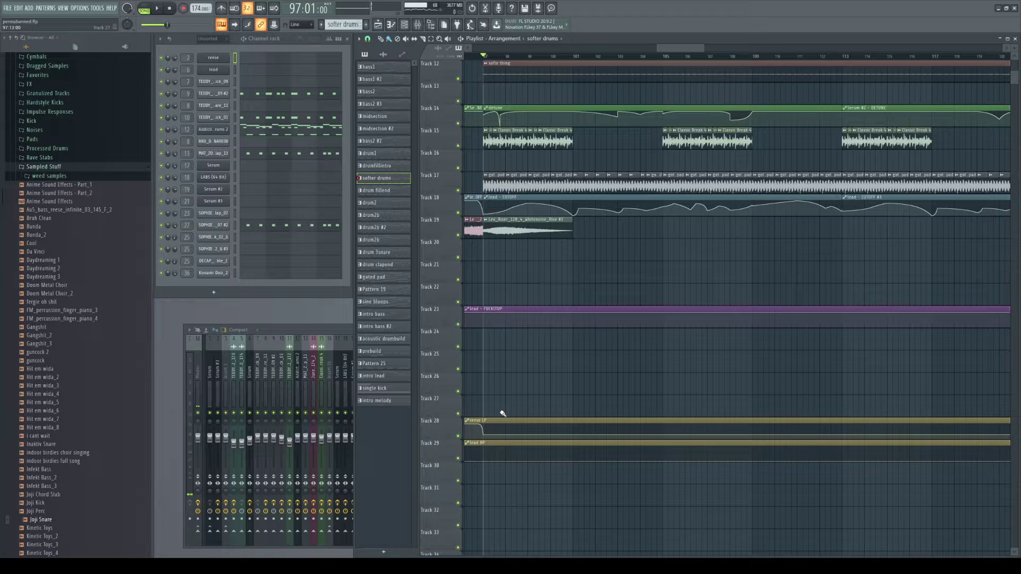
scroll(503, 413, "up", 1)
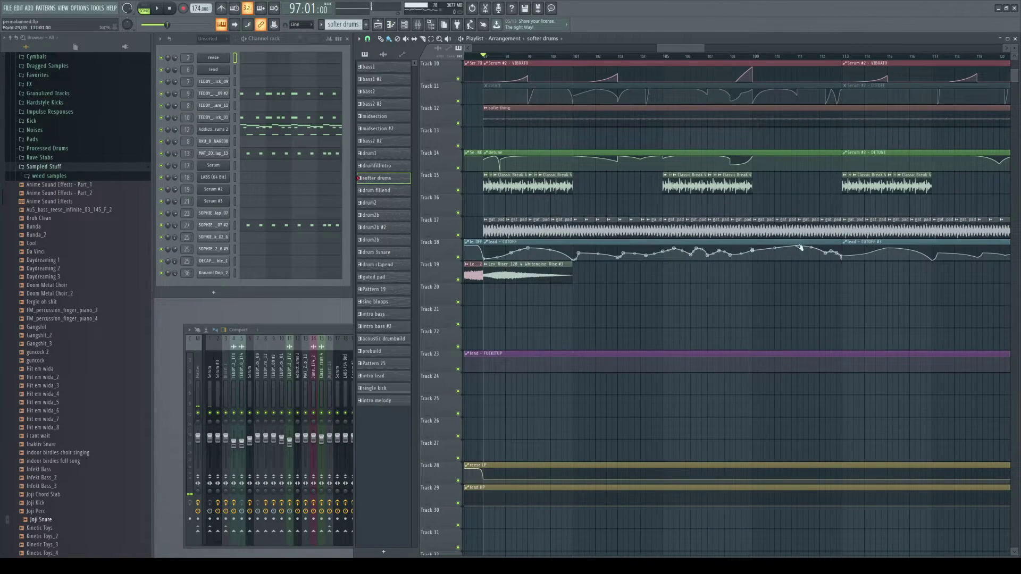
- Solo the gated pad on track 17, play it from 97:01:00, and restore all tracks
right_click(458, 235)
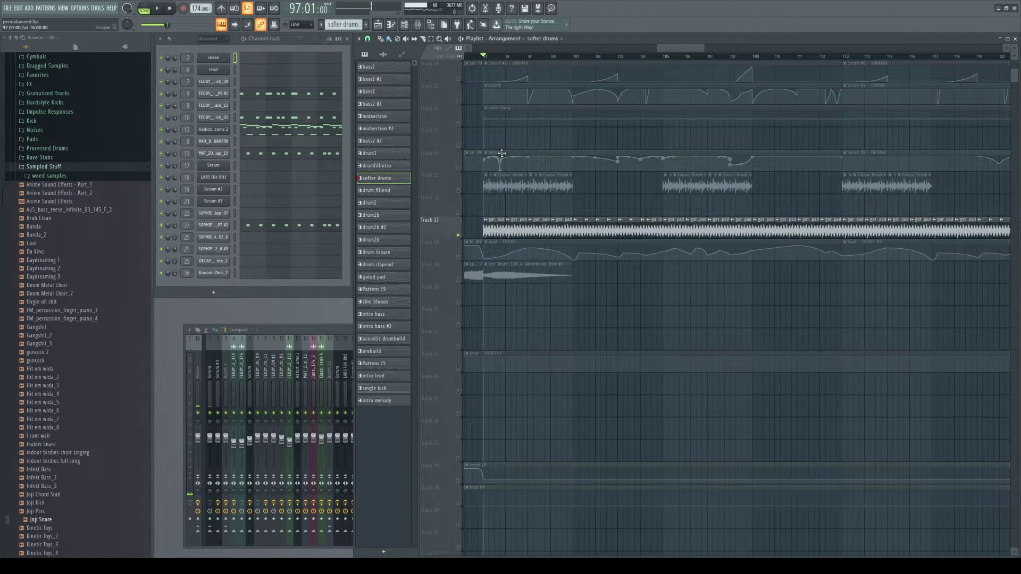
scroll(508, 152, "up", 3)
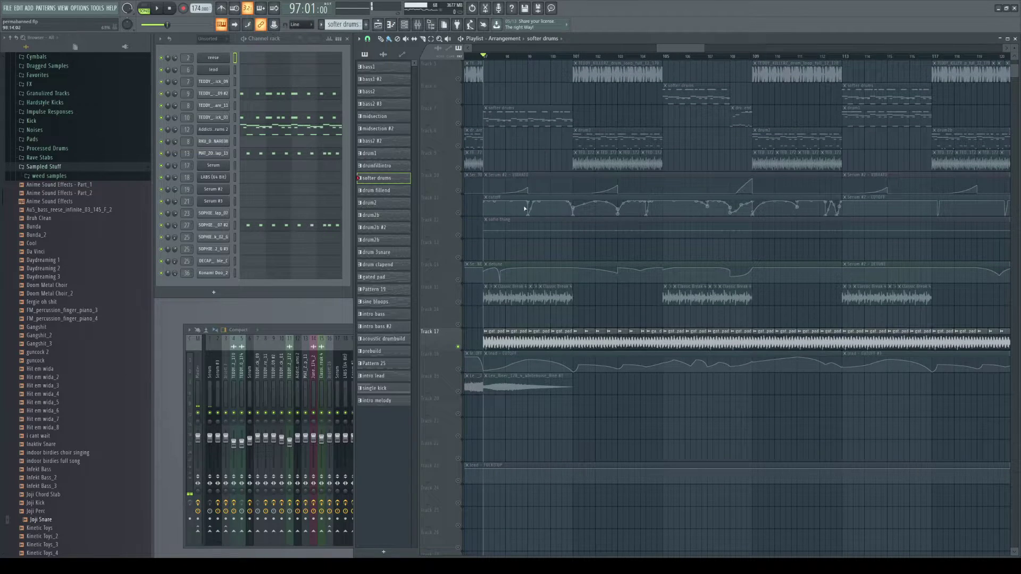
key("space")
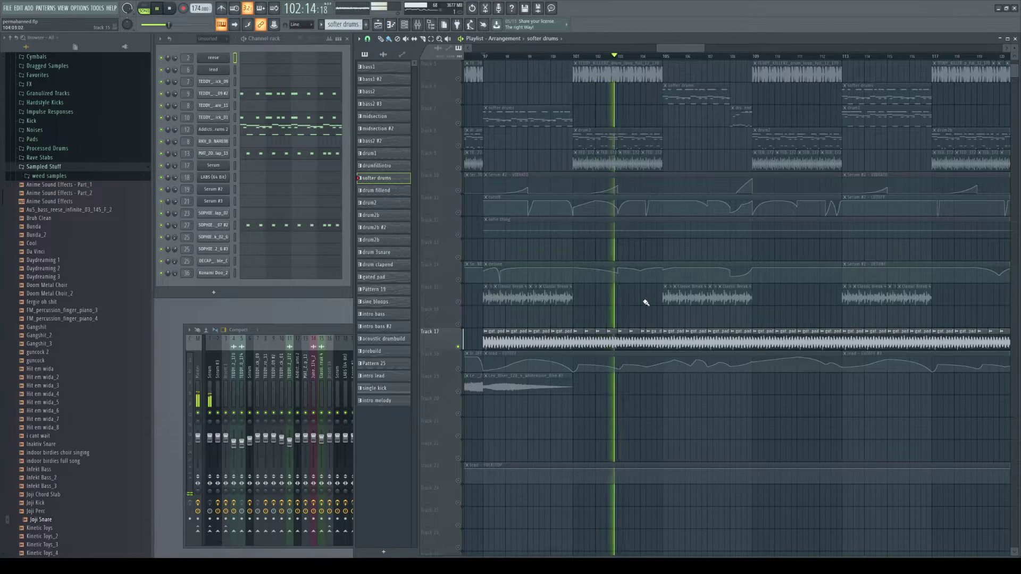
left_click_drag(642, 300, 563, 301)
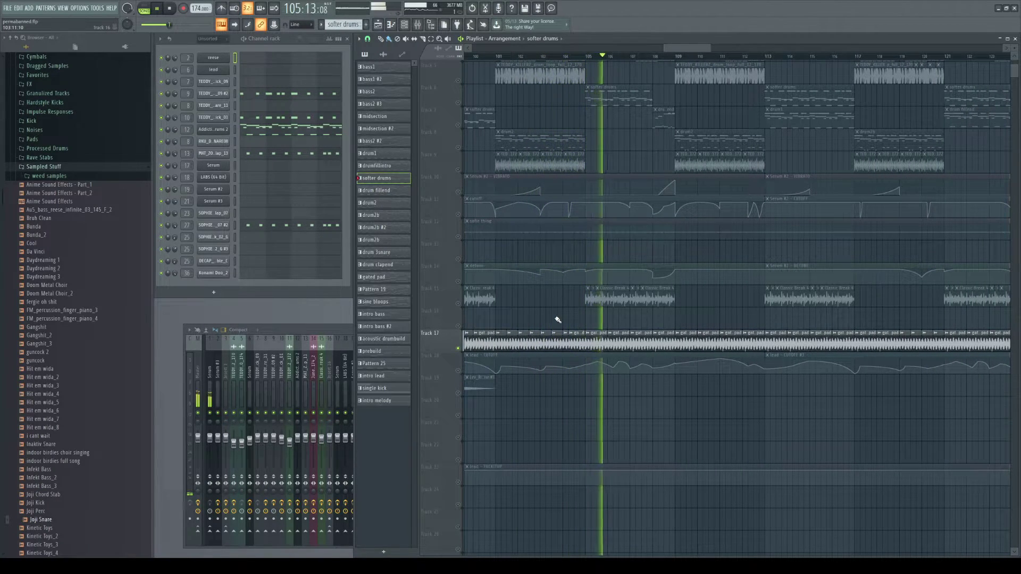
key("space")
left_click_drag(555, 319, 596, 308)
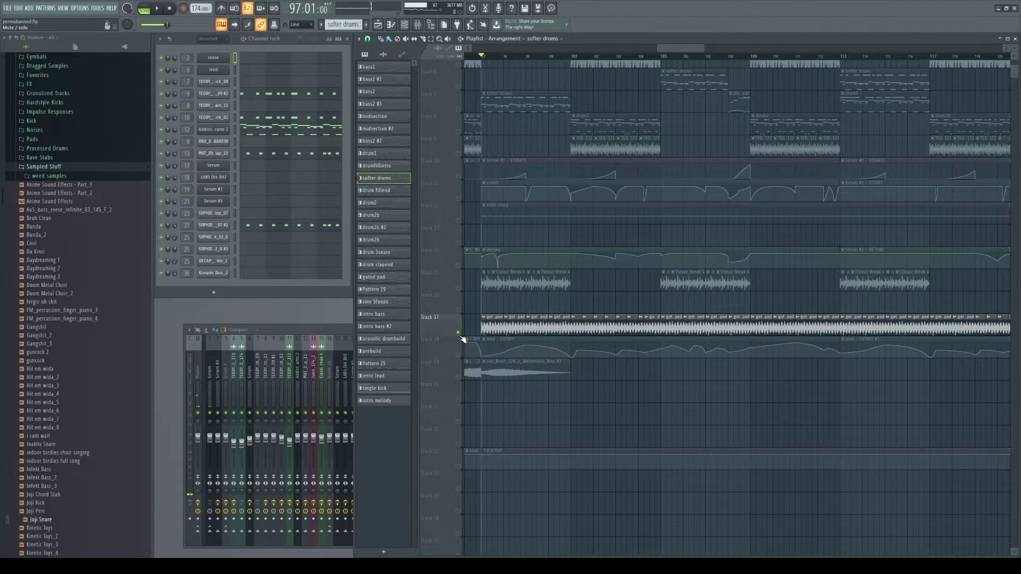
scroll(626, 384, "up", 3)
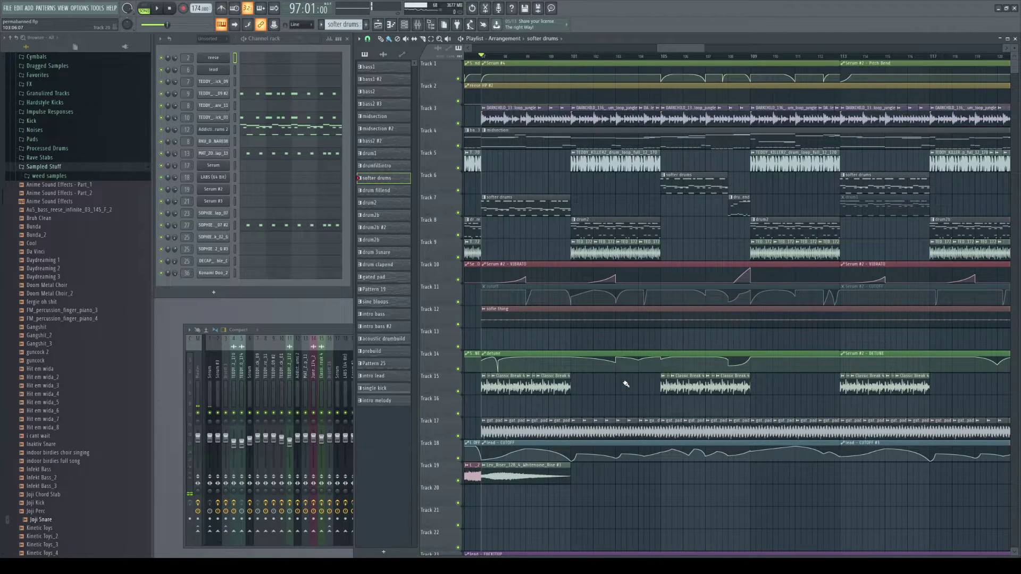
- Look over the whole midsection in the playlist and play it from 97:01:00 with all tracks active
left_click_drag(728, 367, 689, 373)
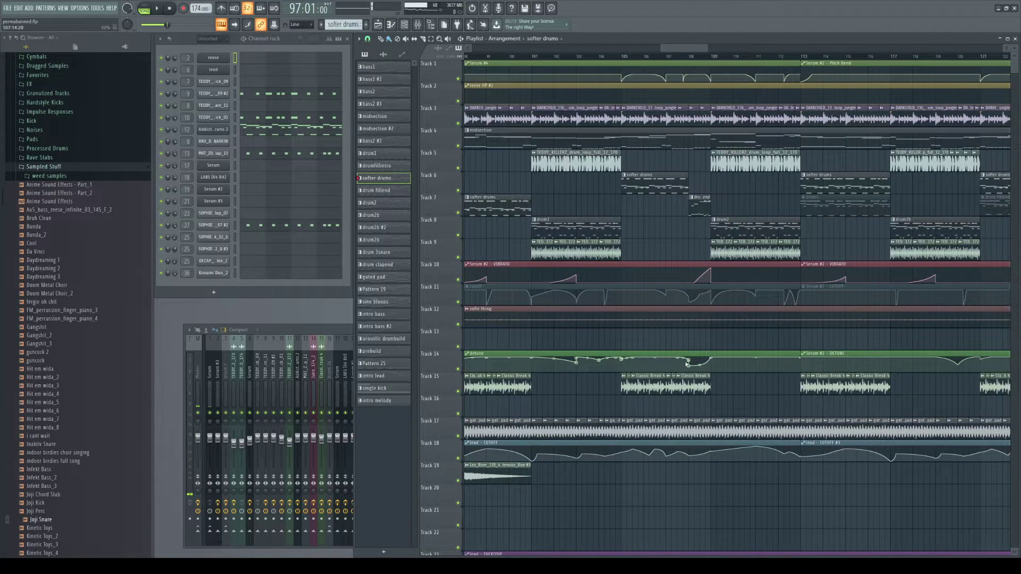
scroll(650, 347, "down", 4)
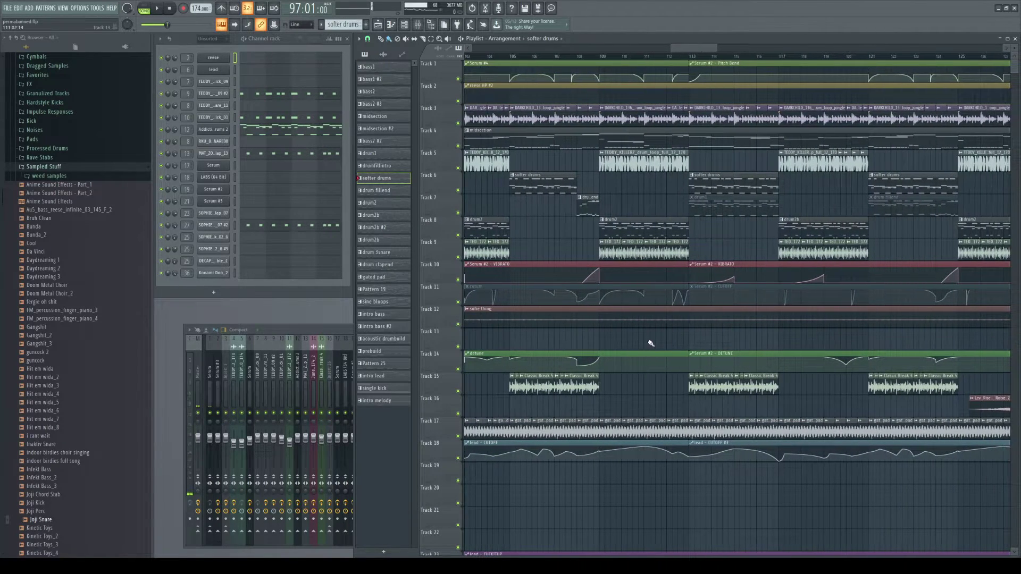
scroll(638, 325, "down", 5)
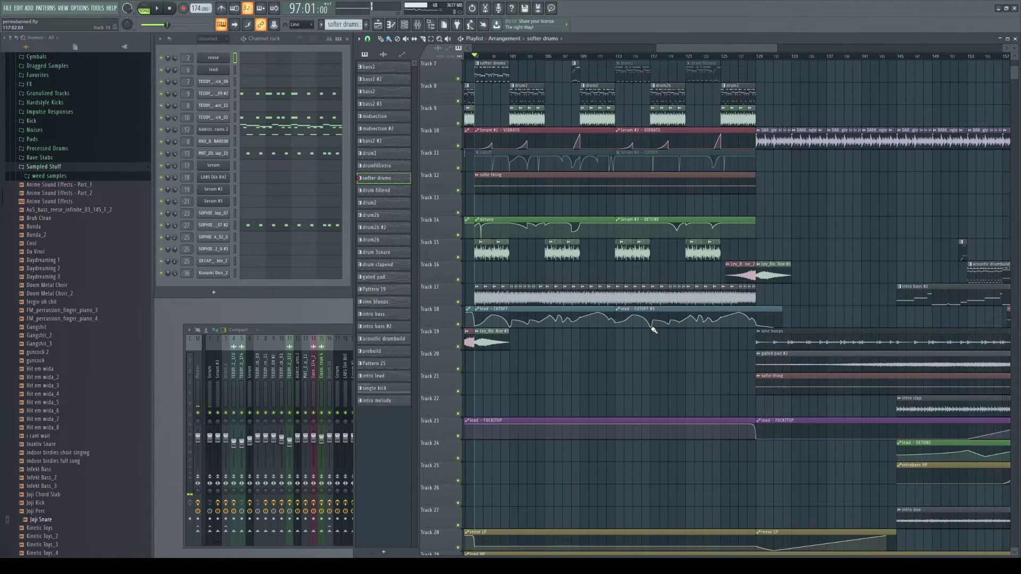
scroll(633, 323, "up", 5)
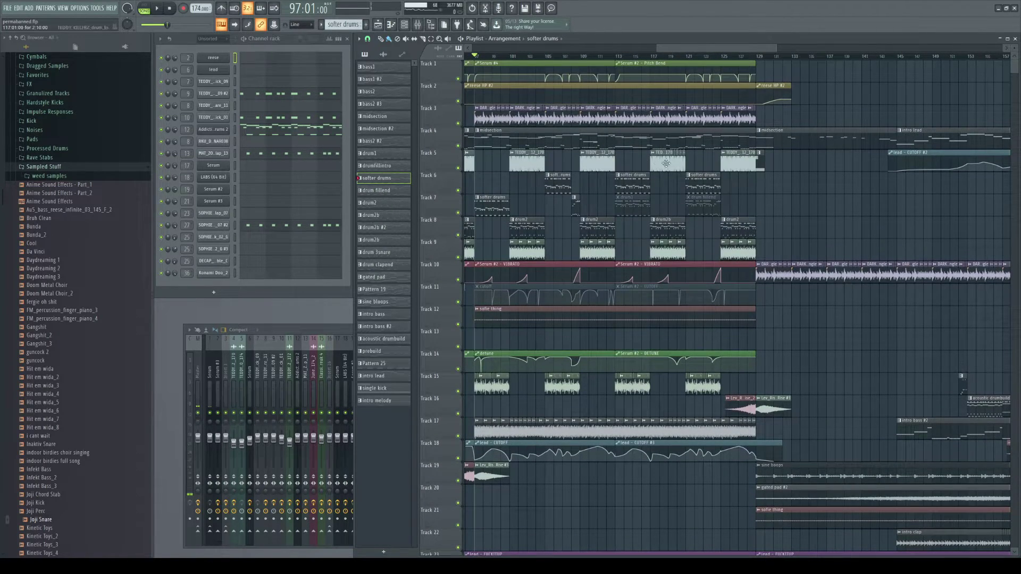
key("space")
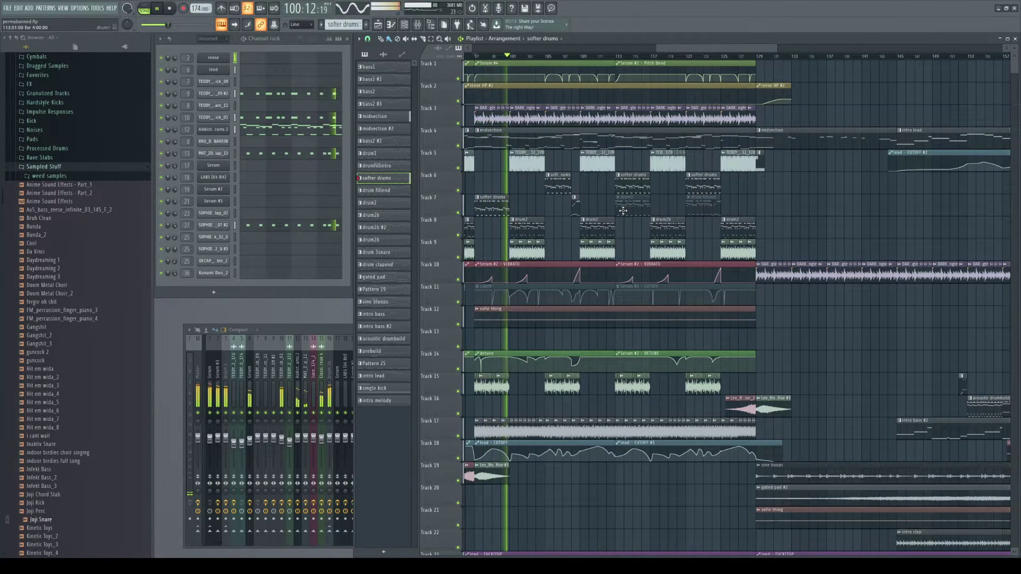
scroll(614, 254, "down", 4)
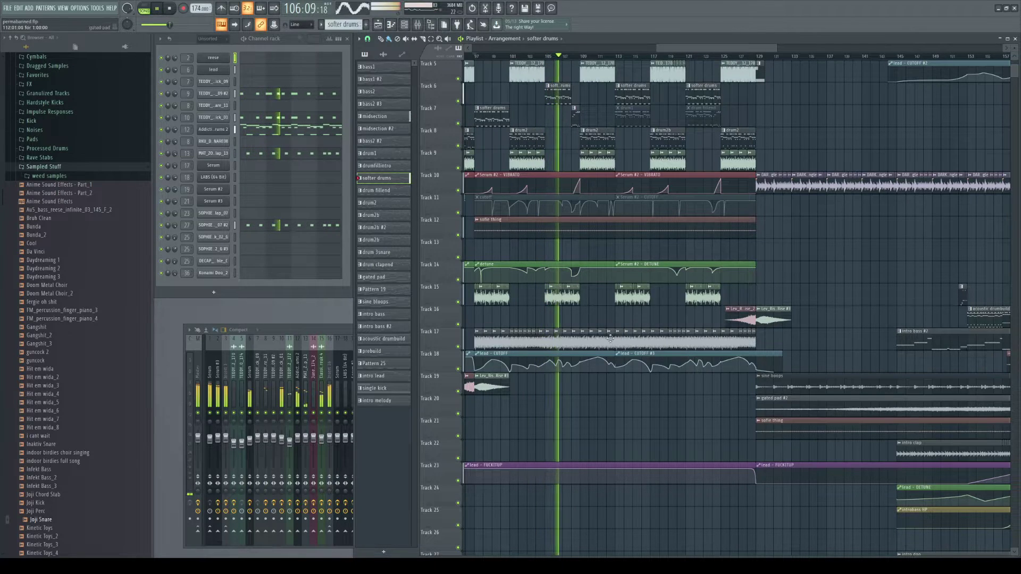
- Look over the midsection's clips and automation in the playlist while the full mix plays
scroll(596, 328, "down", 6)
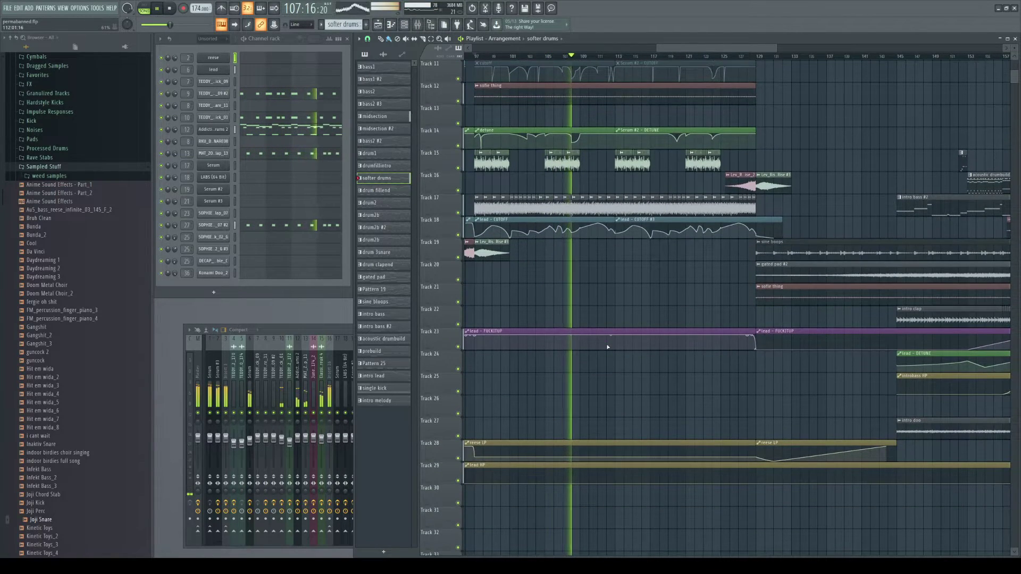
scroll(633, 346, "up", 8)
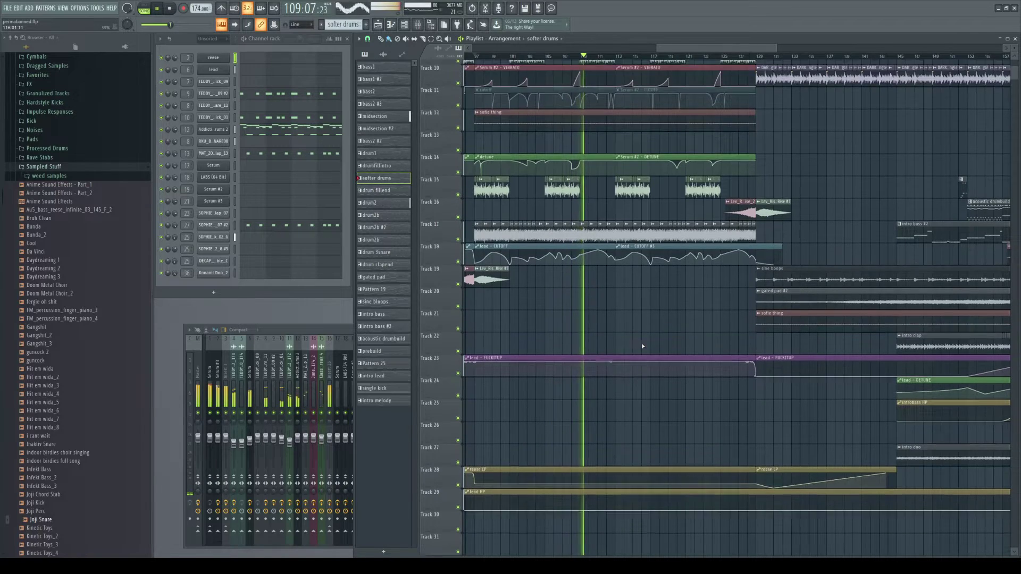
scroll(641, 345, "up", 3)
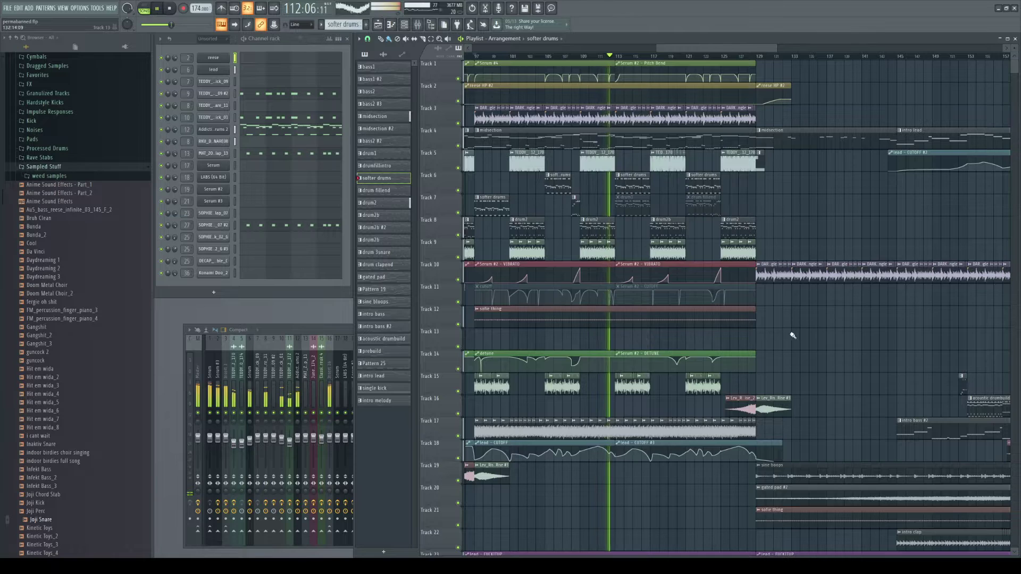
- Examine the breakdown and buildup clips after bar 129, including the drum loop, sine bloops, gated pad and automation
scroll(748, 330, "right", 2)
scroll(668, 346, "right", 7)
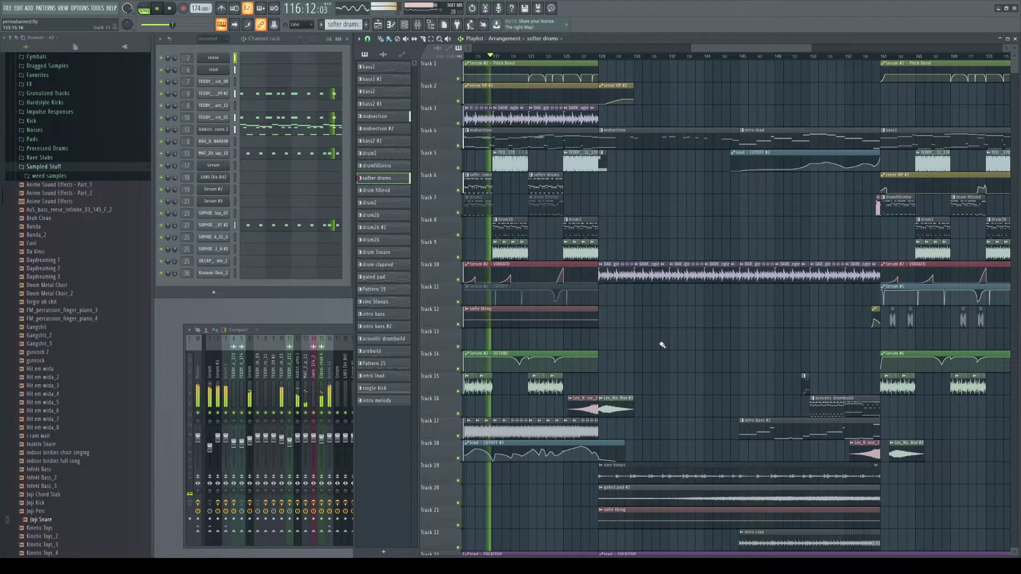
scroll(662, 345, "down", 2)
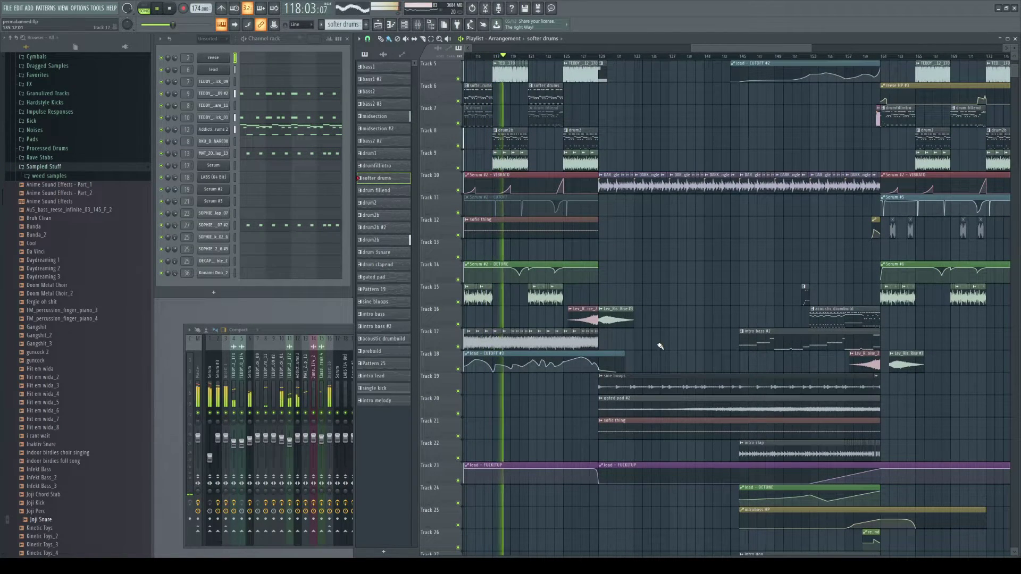
scroll(674, 332, "down", 3)
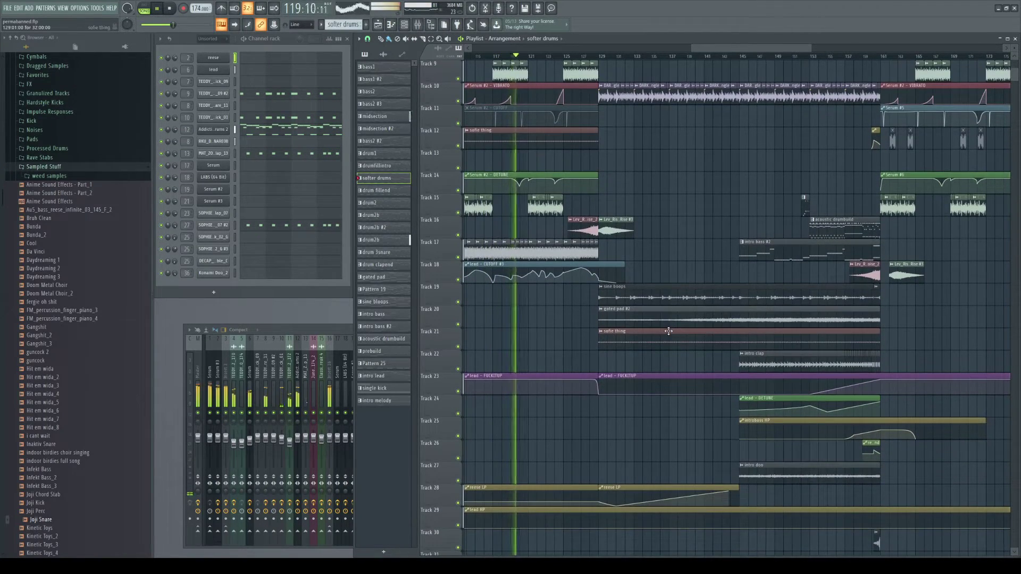
scroll(668, 331, "up", 6)
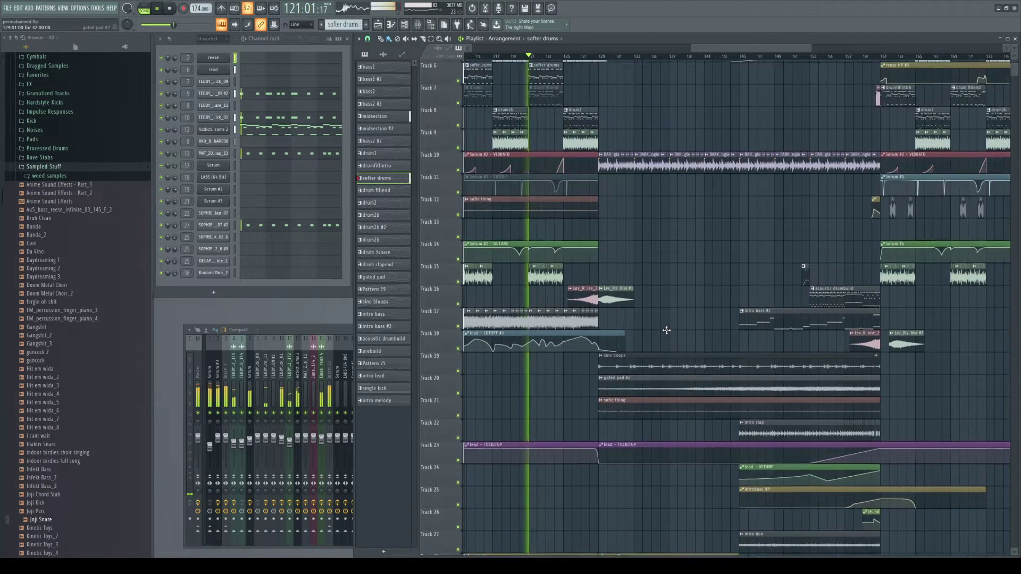
- View the lead notes of the midsection pattern in the piano roll up to the sparse breakdown phrases, and stop playback
left_click(394, 121)
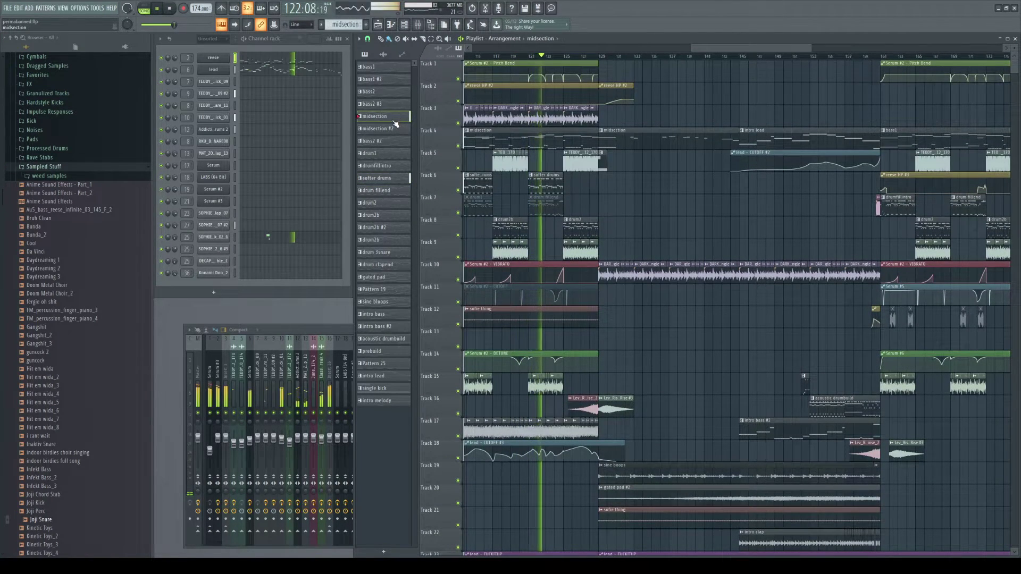
left_click(292, 74)
left_click_drag(586, 244, 855, 365)
left_click_drag(773, 223, 287, 321)
left_click_drag(811, 316, 519, 315)
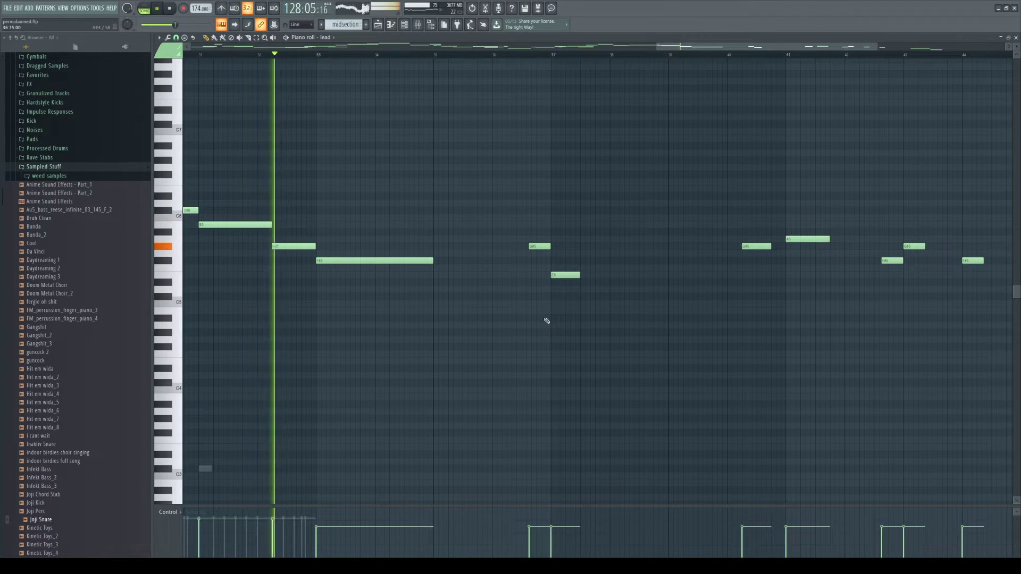
left_click(1016, 40)
left_click_drag(658, 193, 587, 185)
key("space")
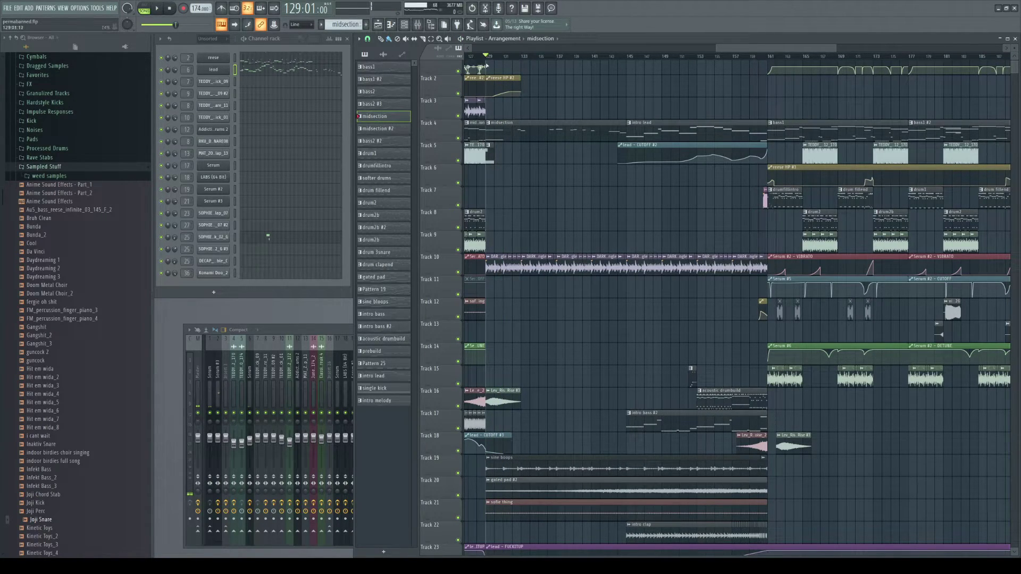
- Look over the second buildup from bar 129 to the start of the second drop in the playlist
scroll(577, 280, "down", 8)
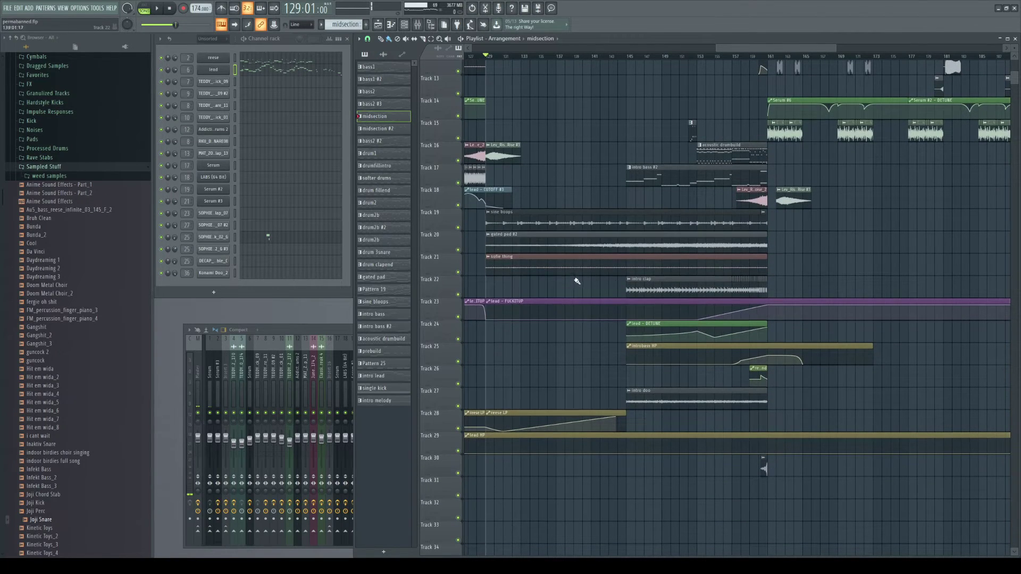
scroll(571, 279, "up", 9)
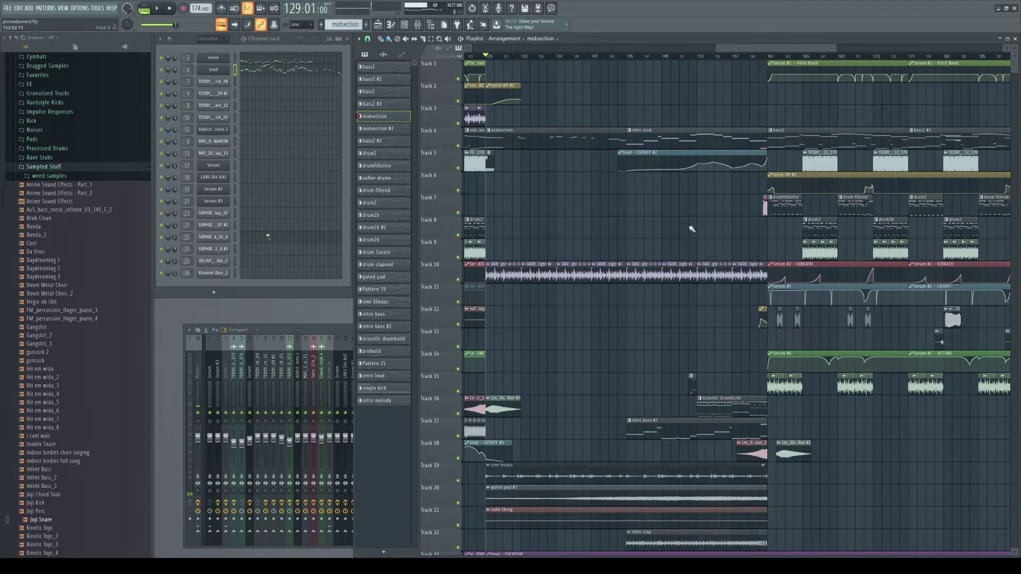
scroll(692, 228, "right", 3)
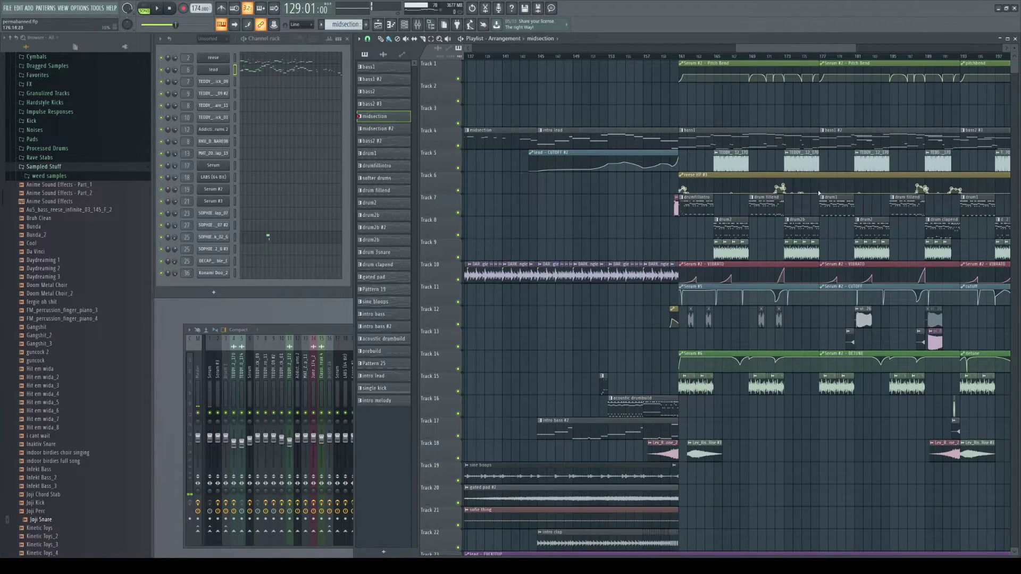
scroll(579, 326, "down", 5)
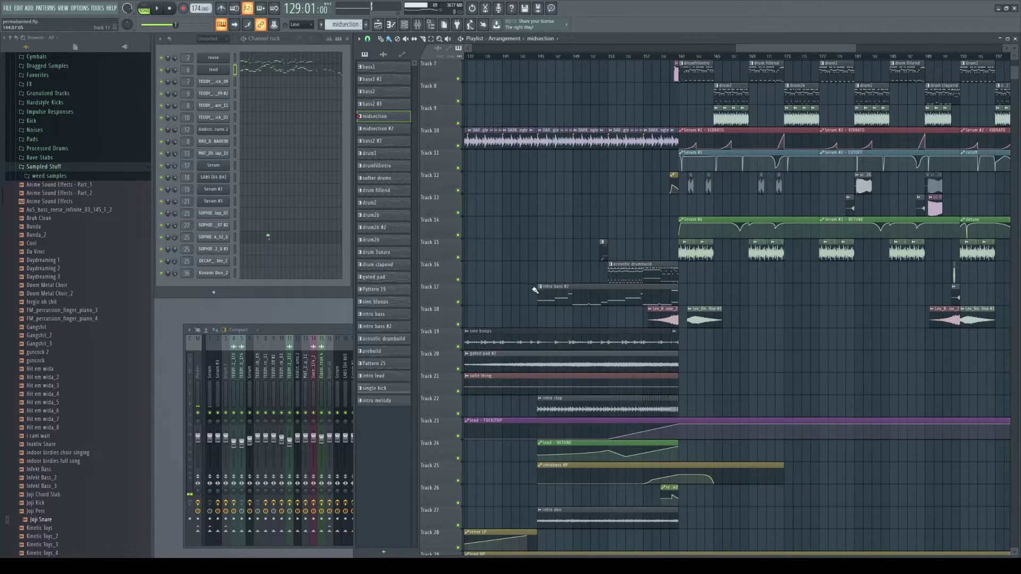
- Isolate the prebuild and acoustic drumbuild patterns on tracks 15 and 16 and play them from 150:16:00
right_click(459, 280)
left_click(458, 257)
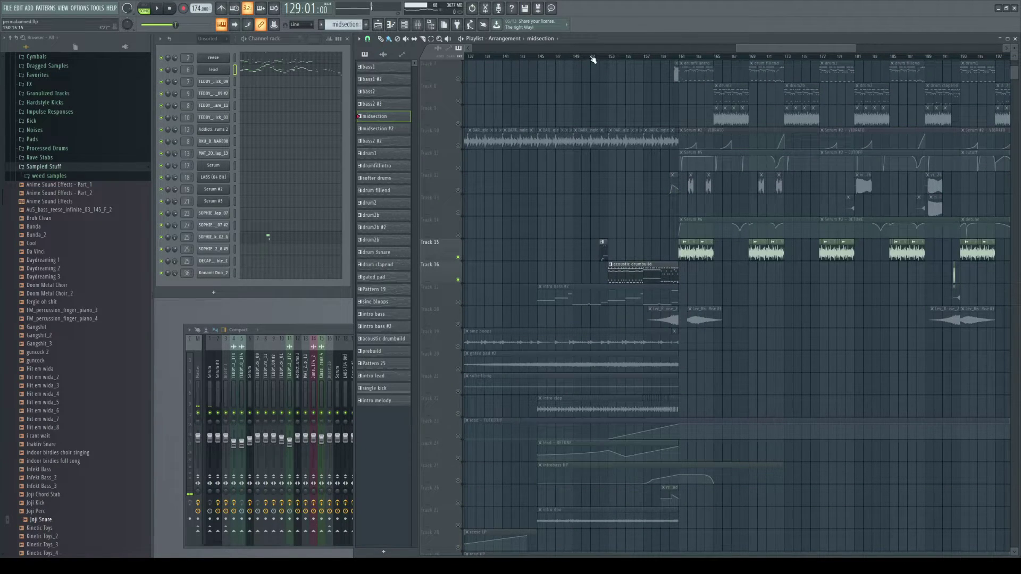
scroll(611, 205, "up", 4)
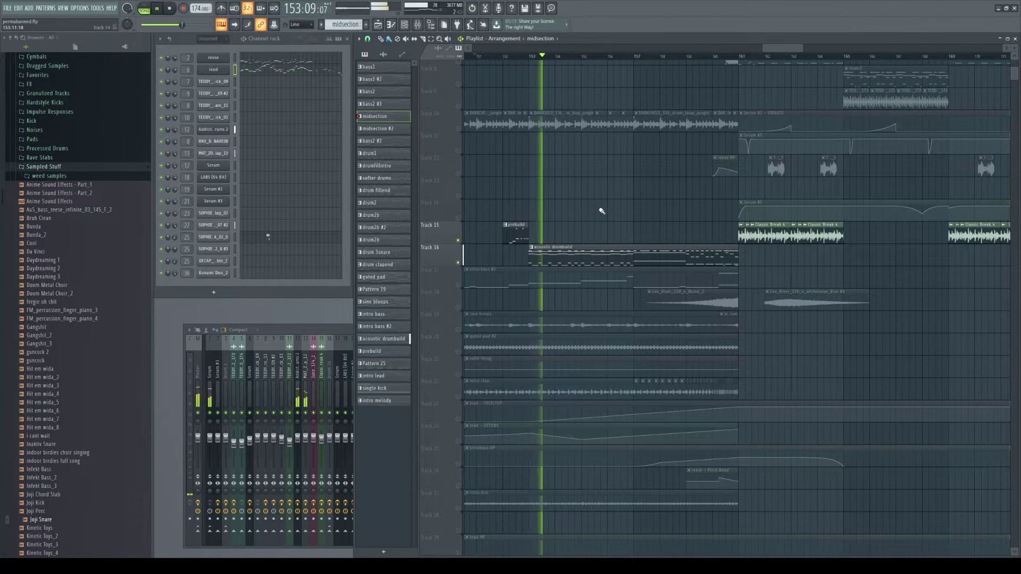
scroll(580, 204, "down", 3)
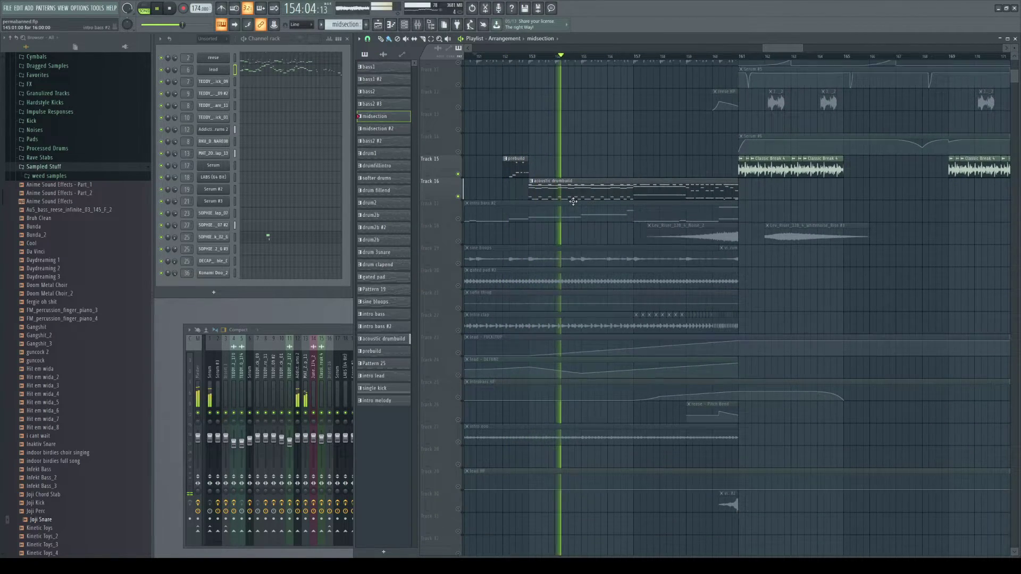
- Add the intro clap on track 22 and the clip on track 27 to the playback, stop, and restore all tracks
left_click(459, 330)
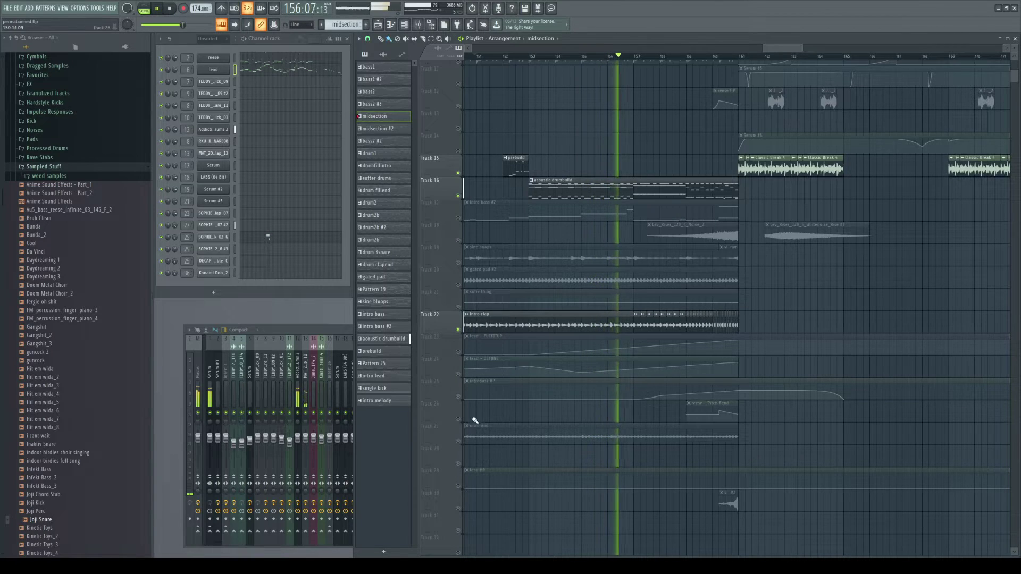
left_click(459, 442)
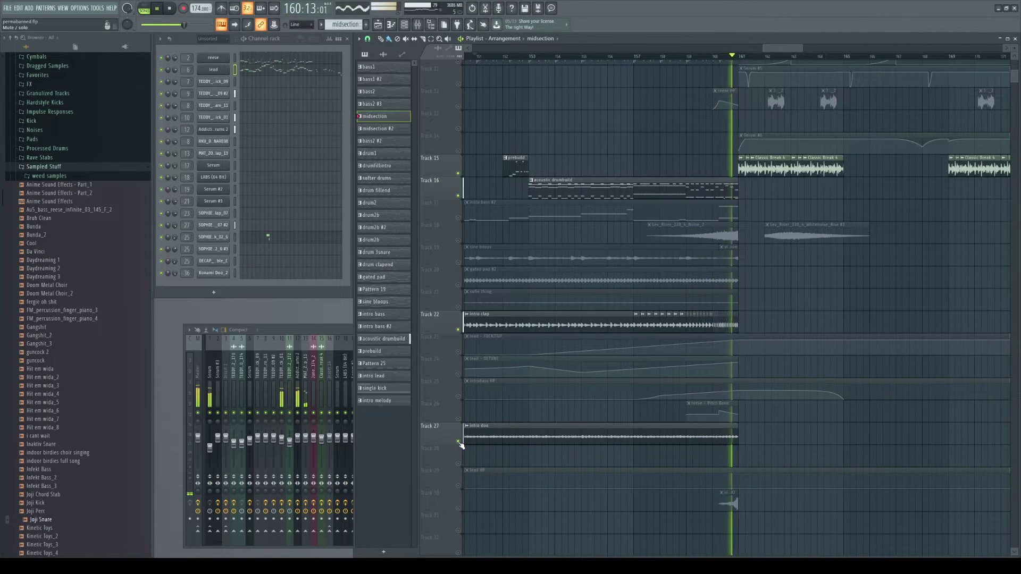
key("space")
scroll(460, 442, "up", 5)
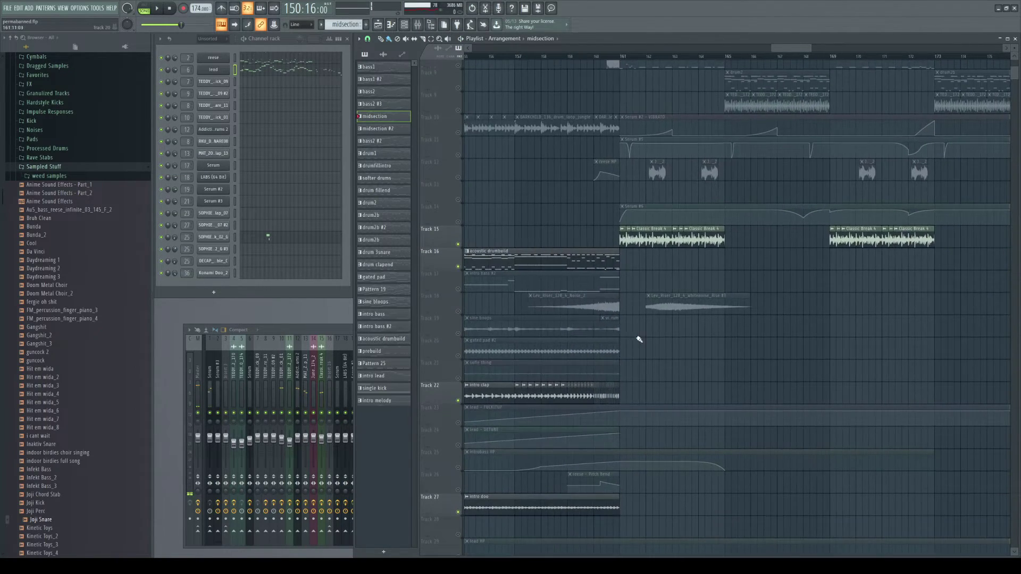
right_click(459, 382)
- Look over the second drop in the playlist from bar 161 through to the outro
scroll(556, 381, "up", 1)
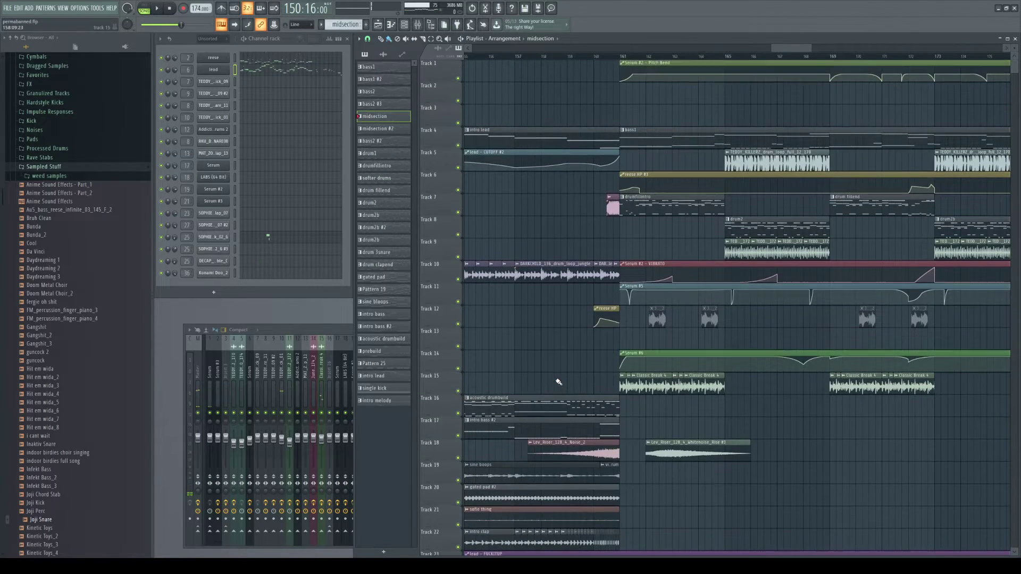
scroll(557, 381, "down", 4)
scroll(723, 338, "down", 3)
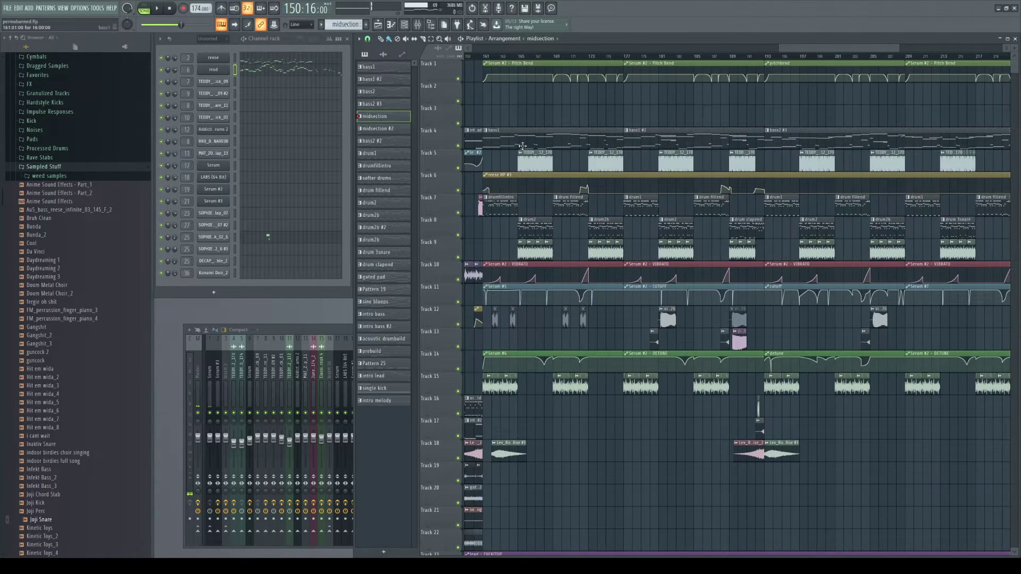
scroll(523, 146, "down", 15)
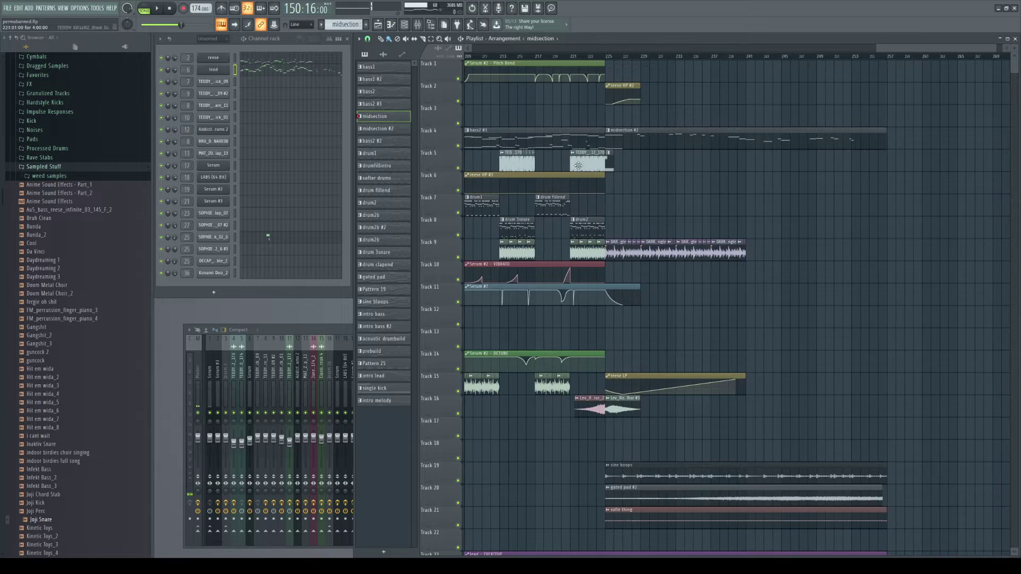
- Set the play position to 225:01:00, compare the earlier buildup and second drop, and play the outro
left_click(607, 58)
left_click_drag(743, 242, 713, 189)
left_click_drag(493, 178, 591, 185)
scroll(591, 185, "up", 5)
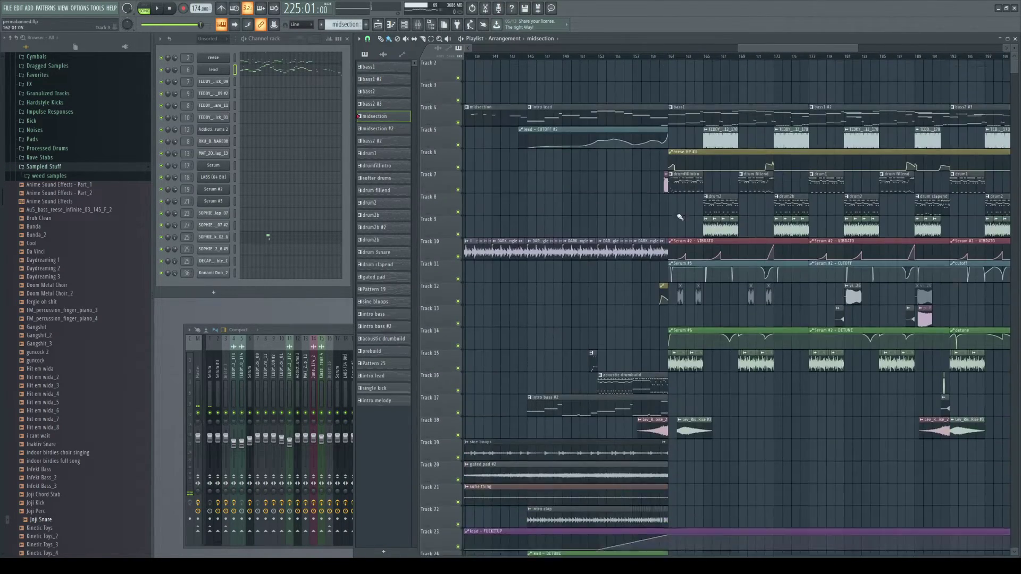
scroll(541, 170, "right", 10)
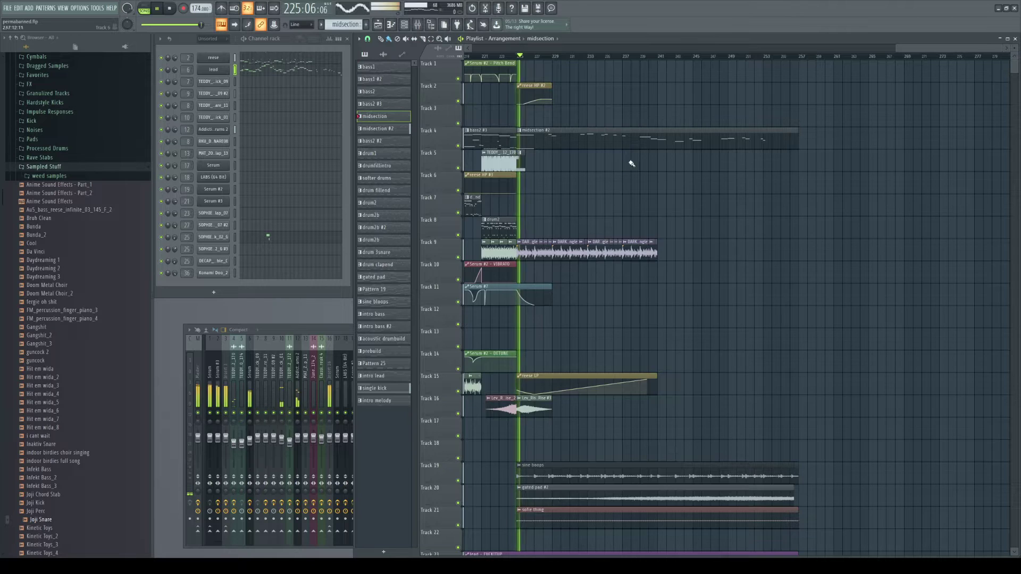
- Examine the outro's tracks, including the gated pad #2 filter cutoff and lead LP automation on tracks 39 to 41
scroll(709, 200, "down", 5)
scroll(718, 215, "down", 10)
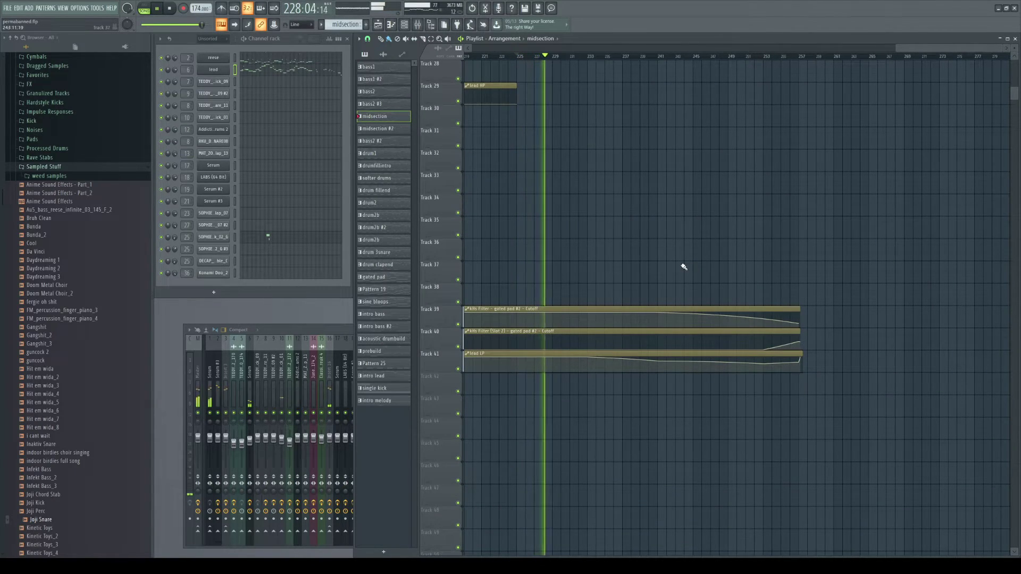
scroll(675, 279, "up", 14)
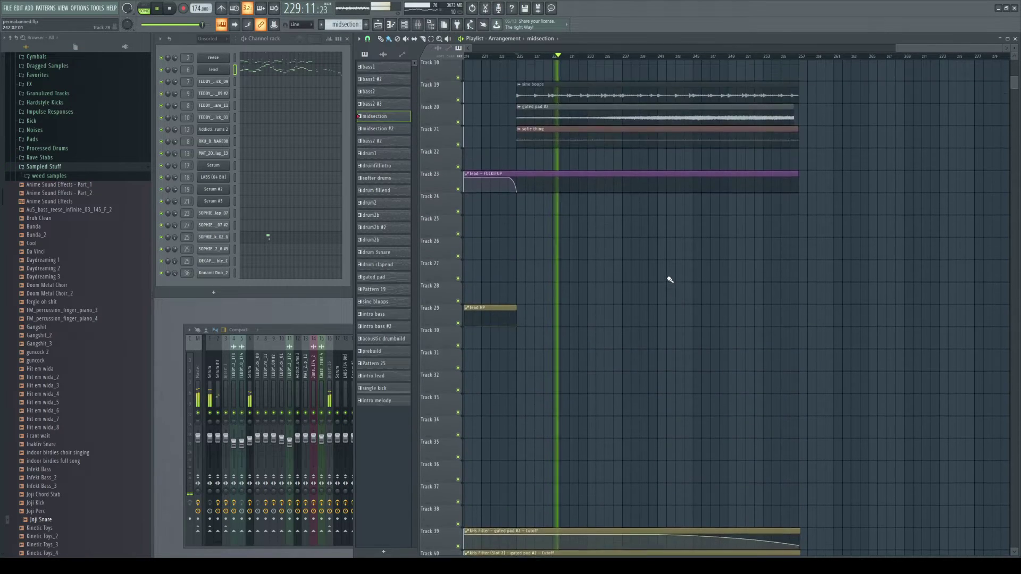
scroll(669, 276, "up", 1)
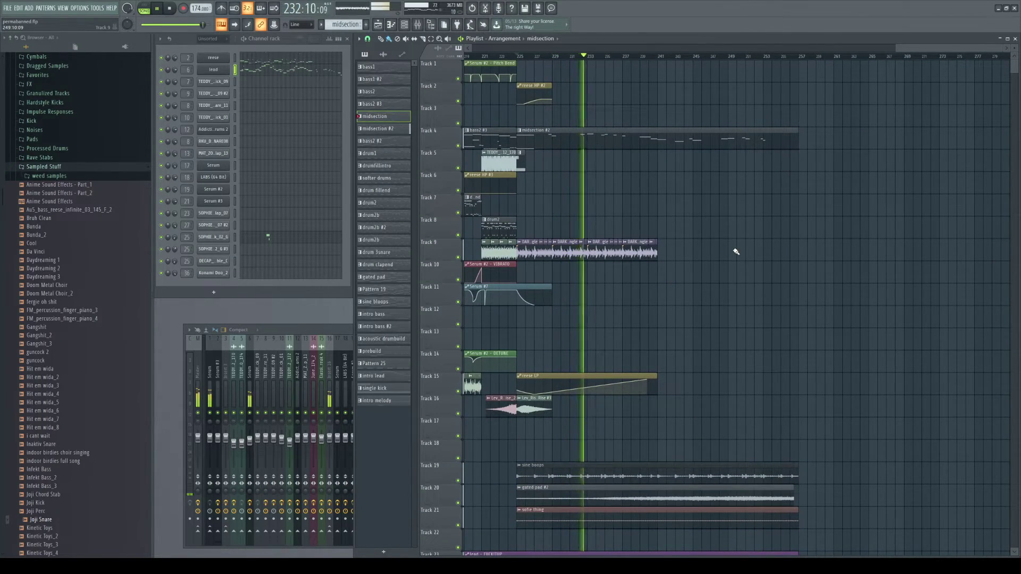
- View the lead notes of the midsection #2 pattern in the piano roll while the outro plays
left_click(396, 130)
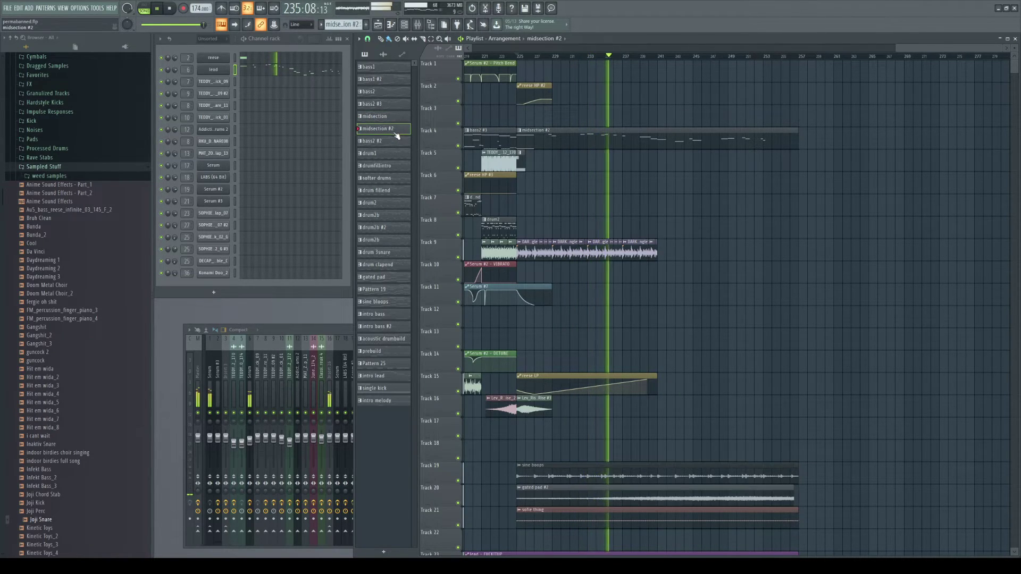
left_click(313, 73)
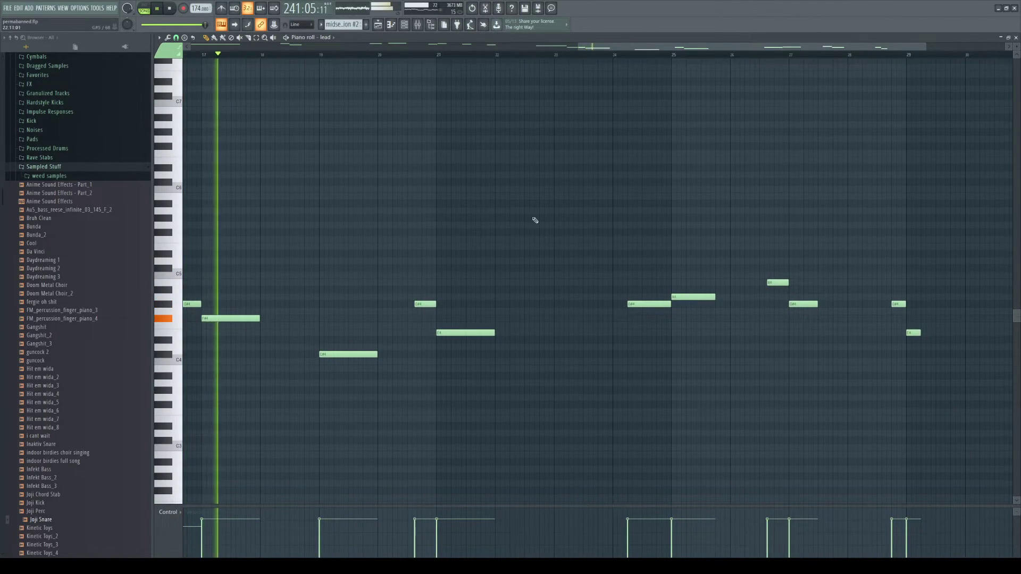
left_click(1016, 38)
left_click_drag(740, 219, 606, 214)
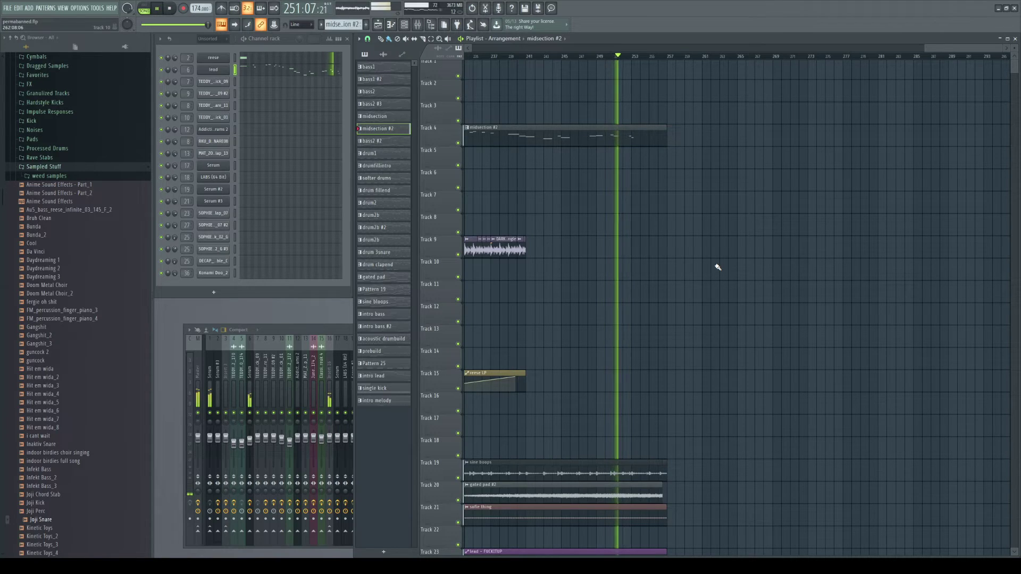
- Follow the outro to its end at bar 257, examining the final sine bloops and gated pad clips, and stop playback
scroll(690, 276, "down", 3)
scroll(635, 337, "up", 6)
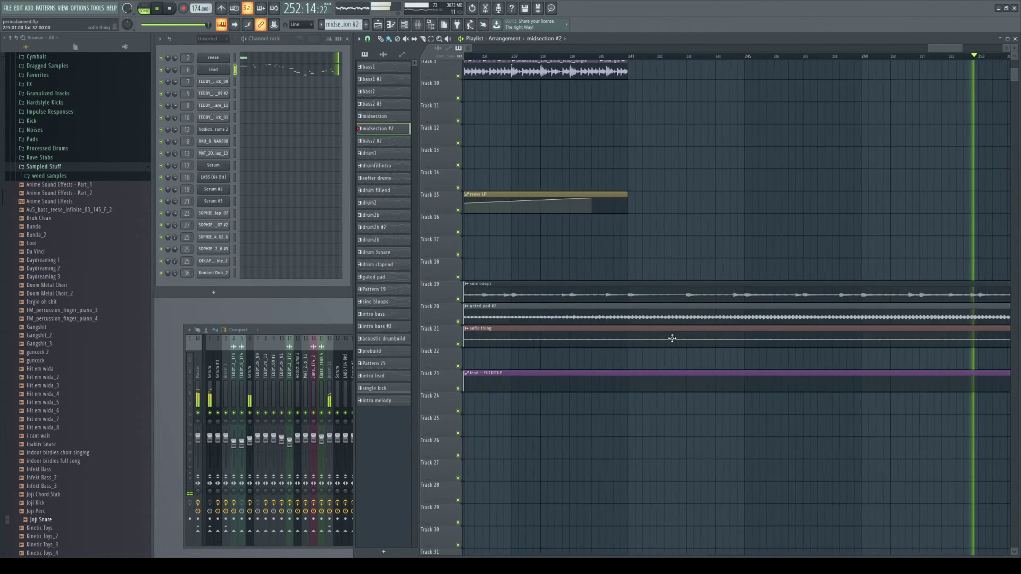
scroll(661, 349, "up", 3)
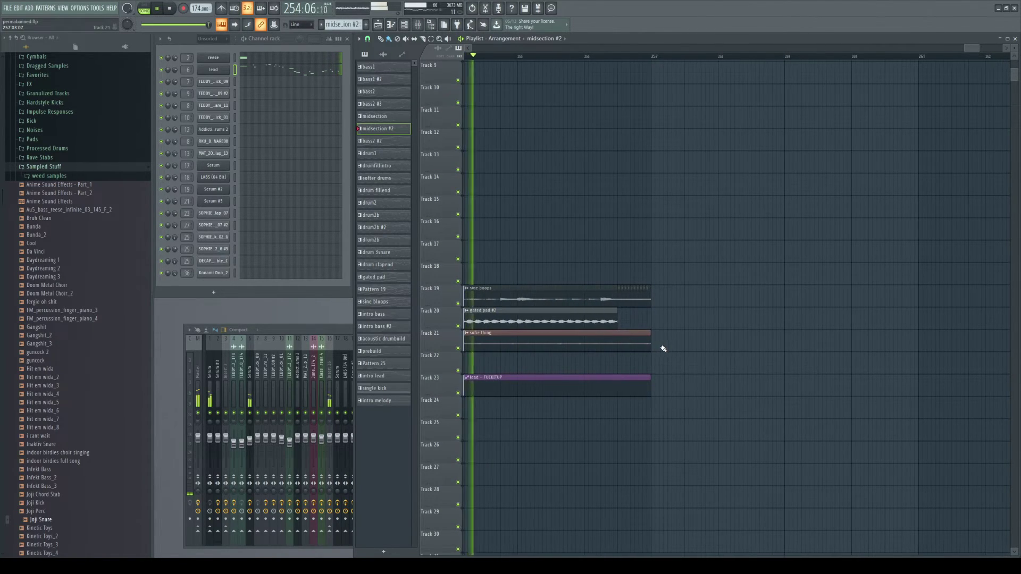
scroll(713, 328, "up", 2)
scroll(712, 335, "up", 3)
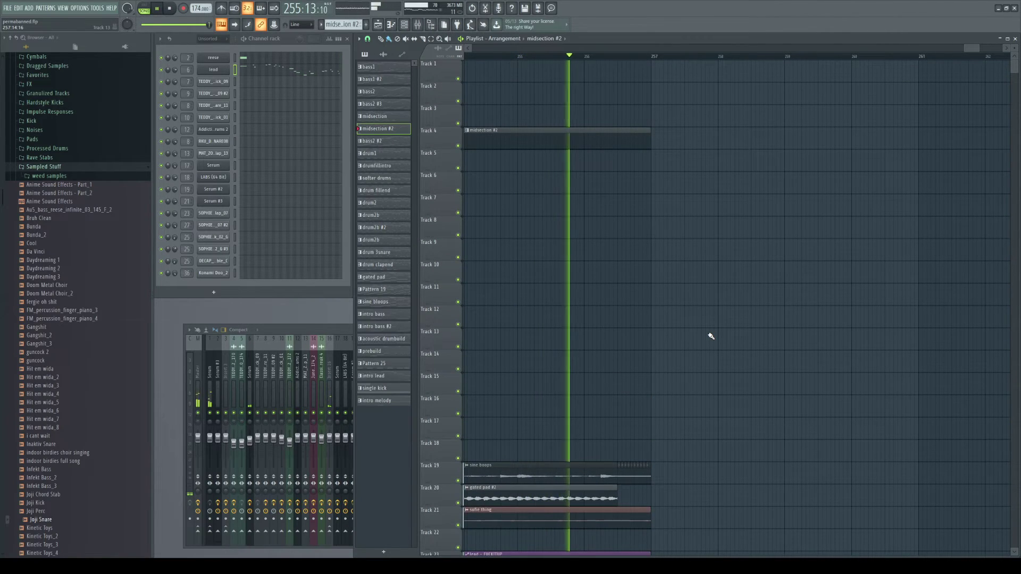
scroll(710, 337, "down", 3)
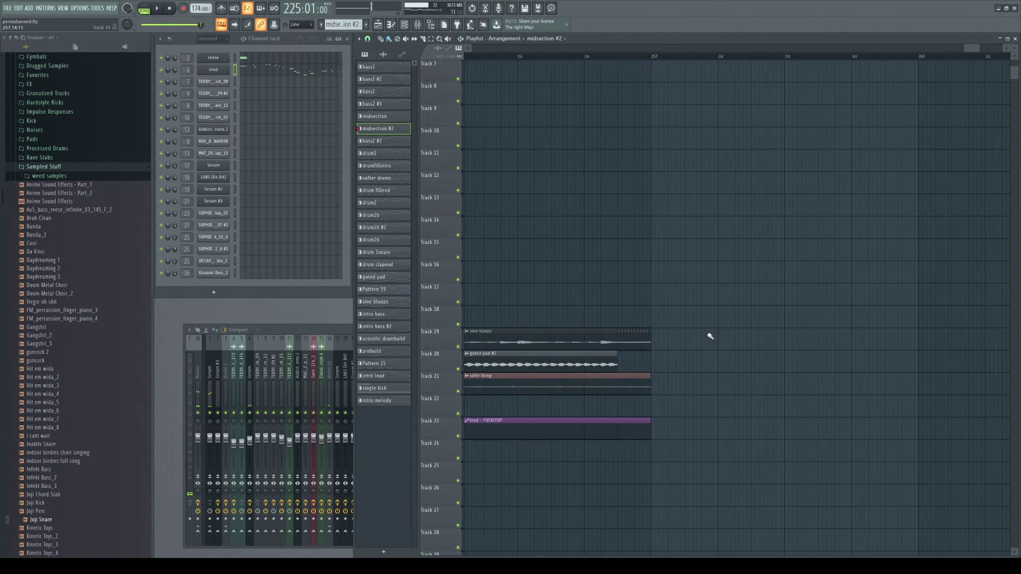
- Look over the entire arrangement in the playlist, from the intro to the outro and across all tracks
scroll(708, 335, "down", 6)
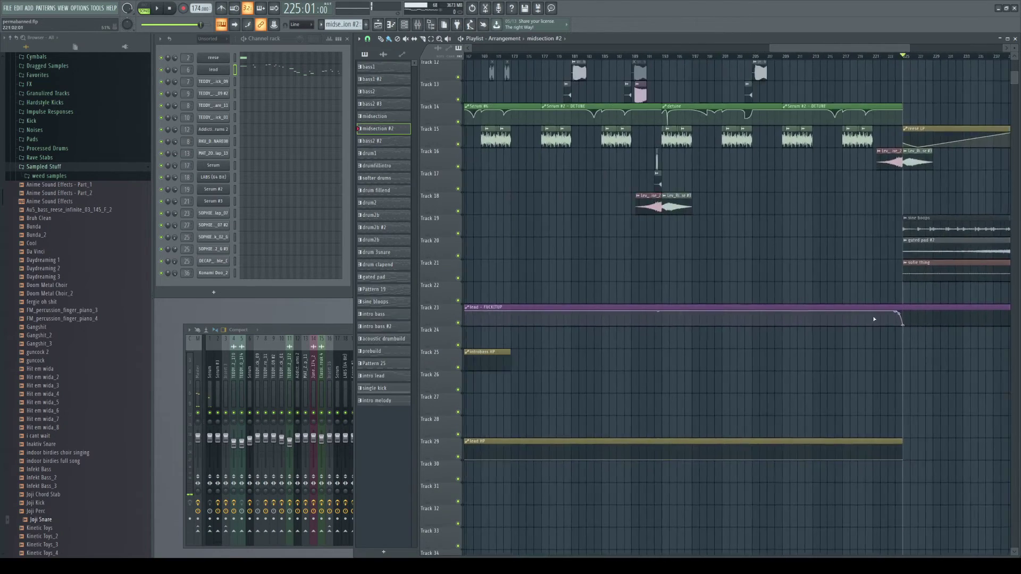
scroll(873, 319, "down", 5)
scroll(642, 312, "down", 5)
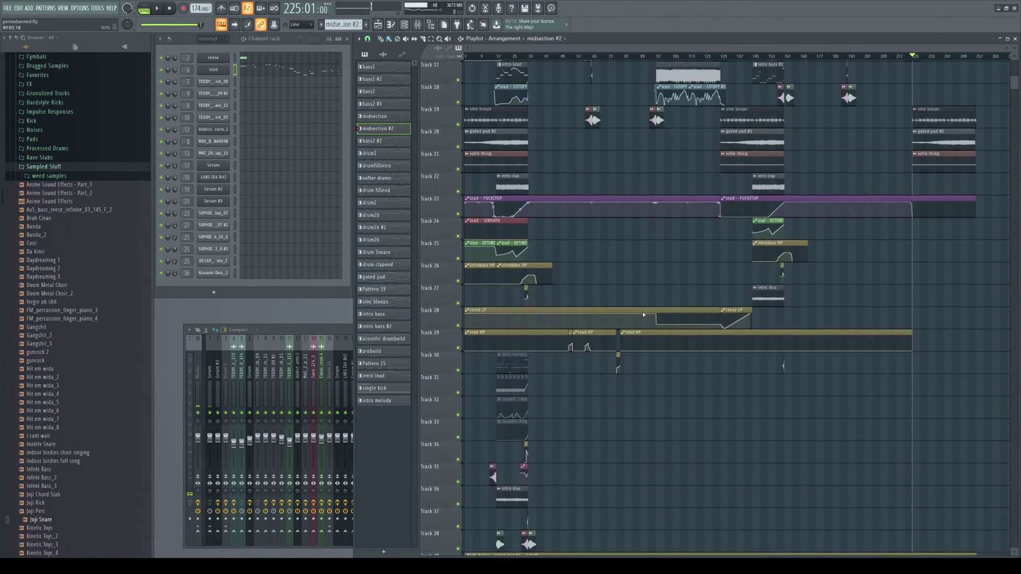
scroll(625, 323, "up", 6)
scroll(618, 325, "up", 6)
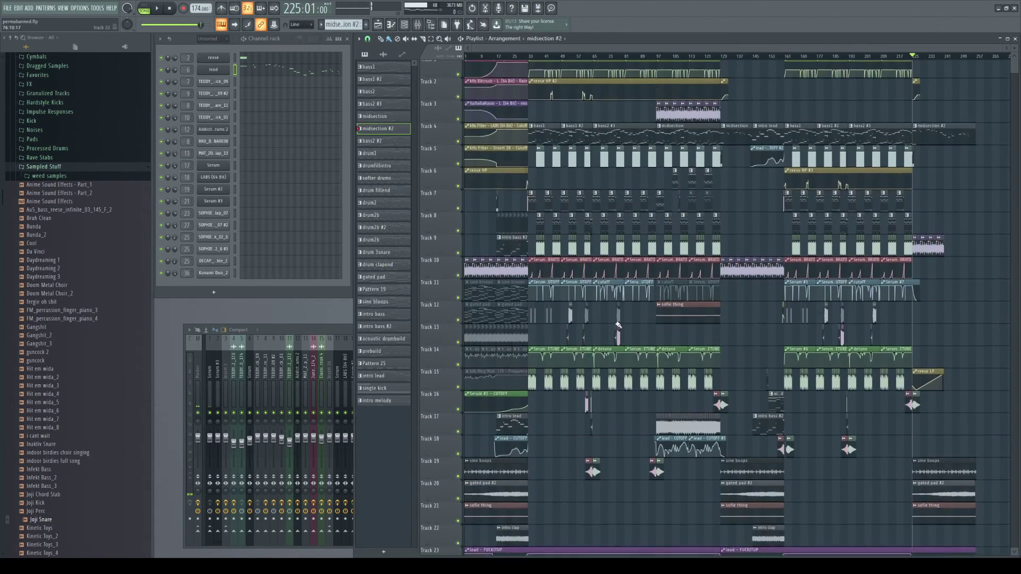